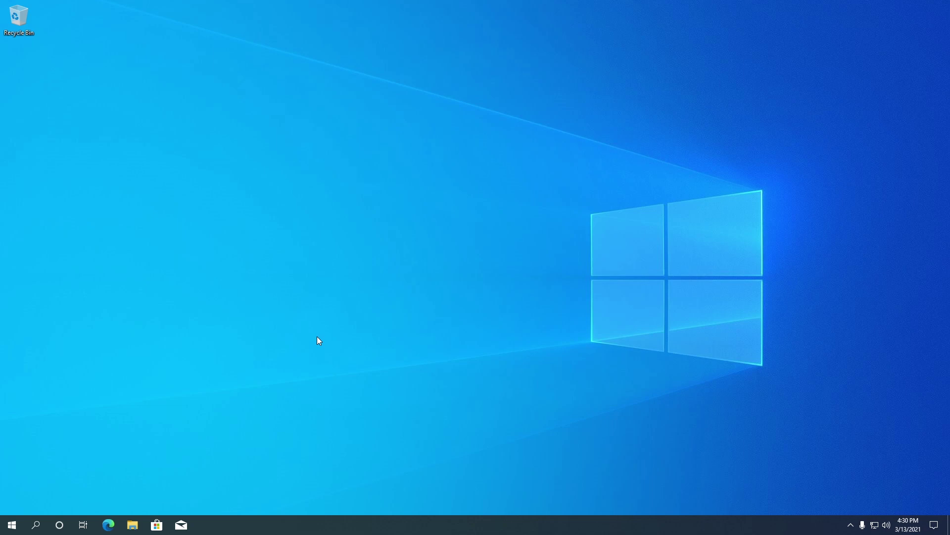
Step: Search for flutter in Edge and go to Flutter's Get started install page
left_click(108, 524)
type("flutter")
key("Return")
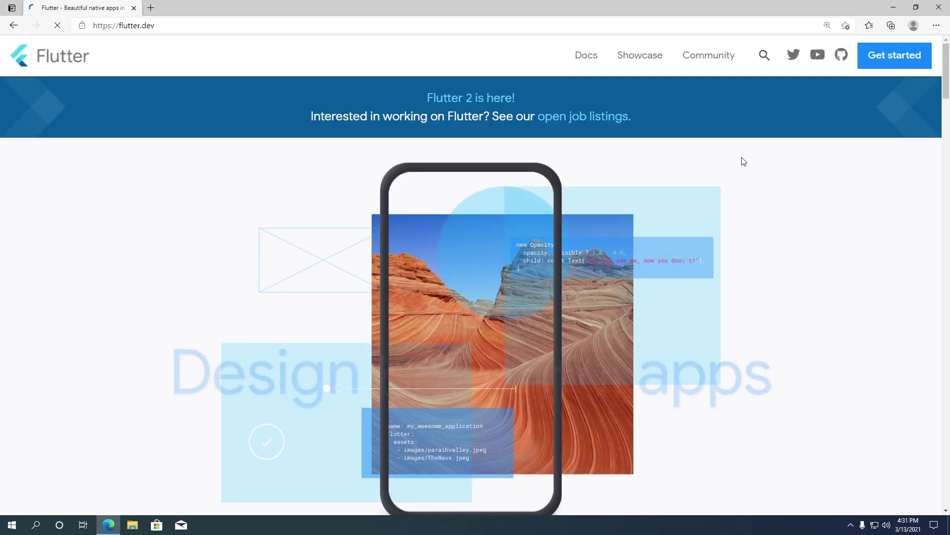
left_click(888, 66)
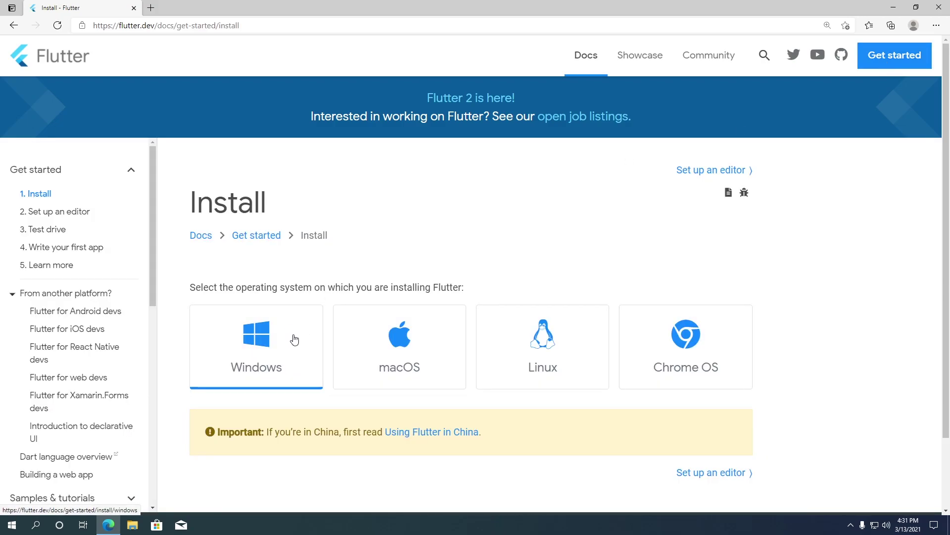
Step: Open Flutter's Windows install instructions and scroll through the system requirements
left_click(295, 338)
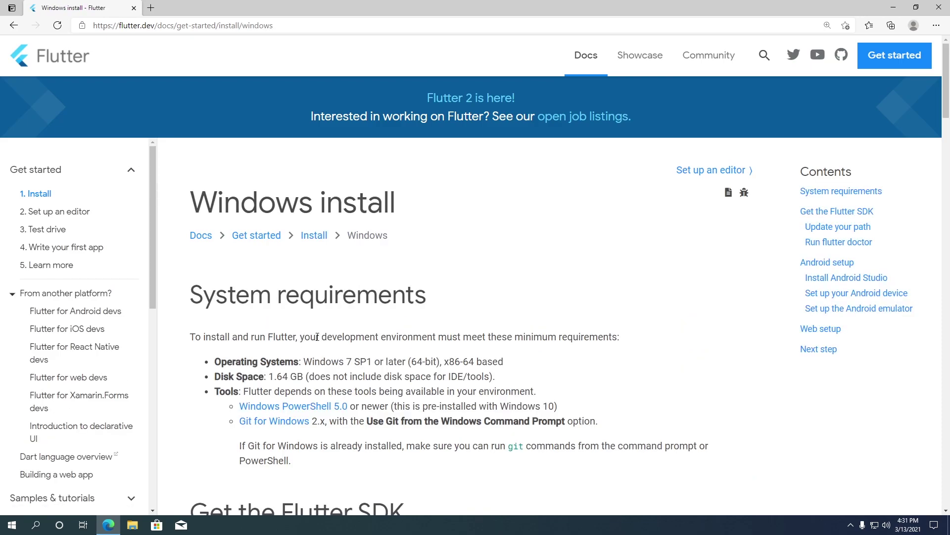
scroll(312, 337, "down", 2)
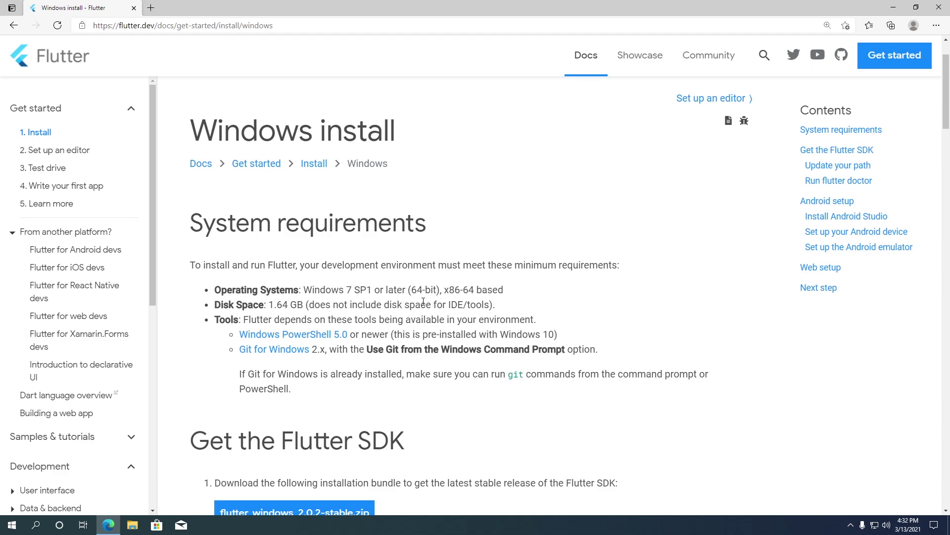
scroll(218, 314, "down", 2)
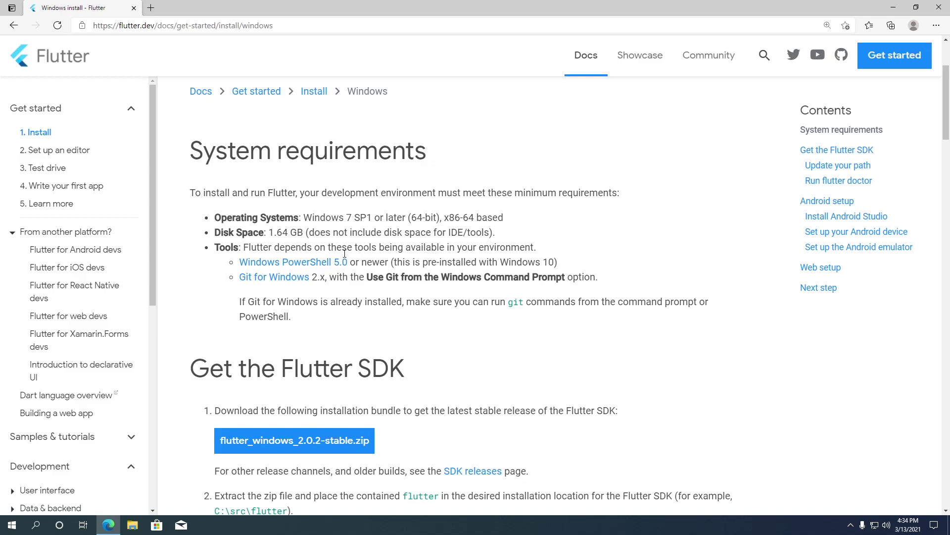
right_click(315, 259)
Step: View the Windows PowerShell 5.0 docs in a new tab, close it, then open Git for Windows in another tab
left_click(416, 266)
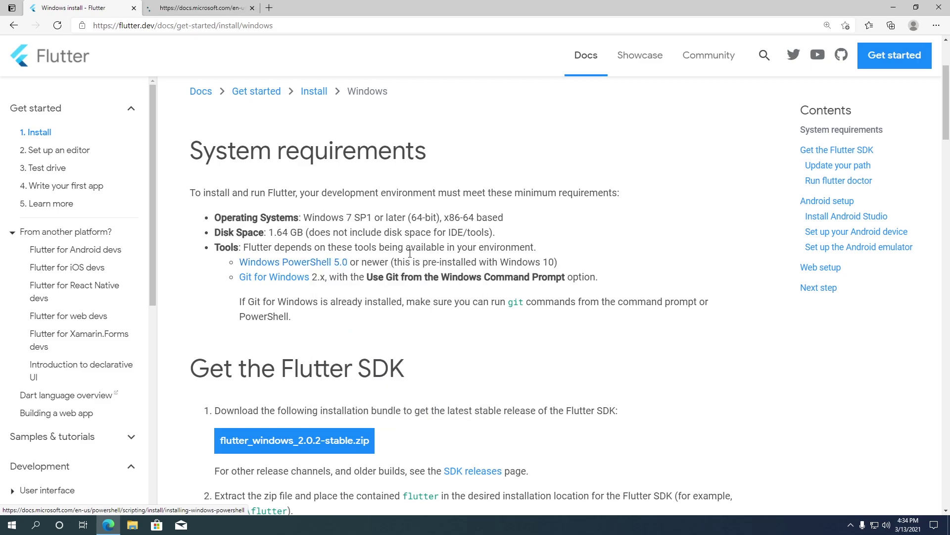
left_click(198, 7)
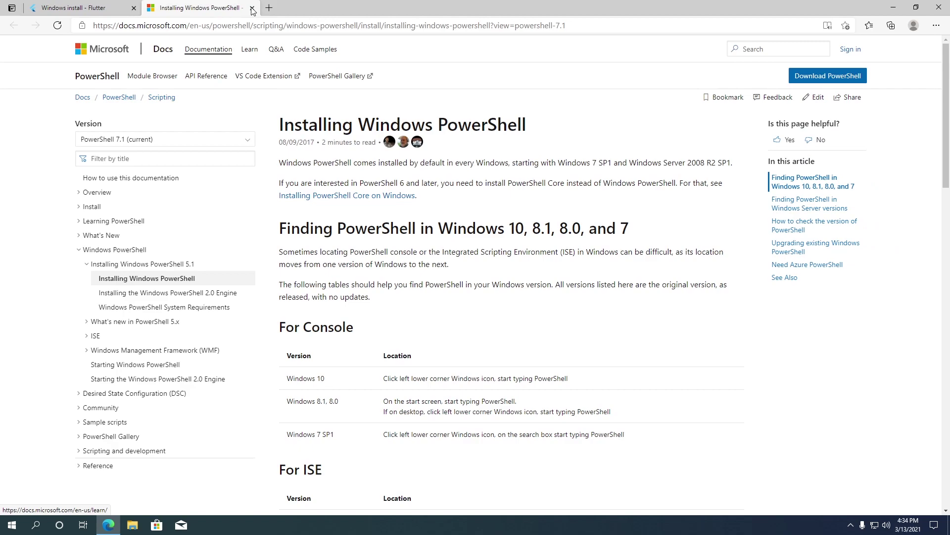
left_click(253, 8)
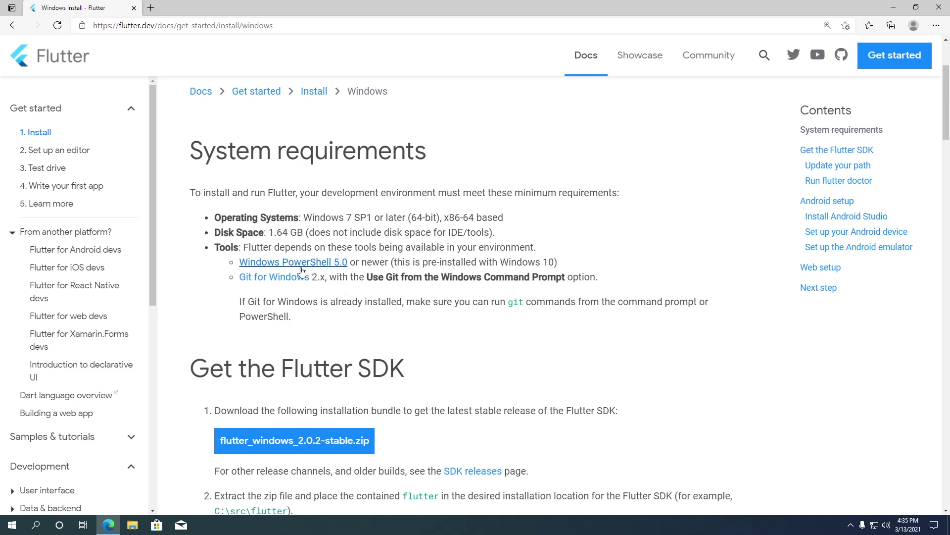
right_click(284, 280)
left_click(284, 286)
Step: Download the 64-bit Git for Windows 2.30.2 installer and return to Flutter's SDK download section
left_click(198, 8)
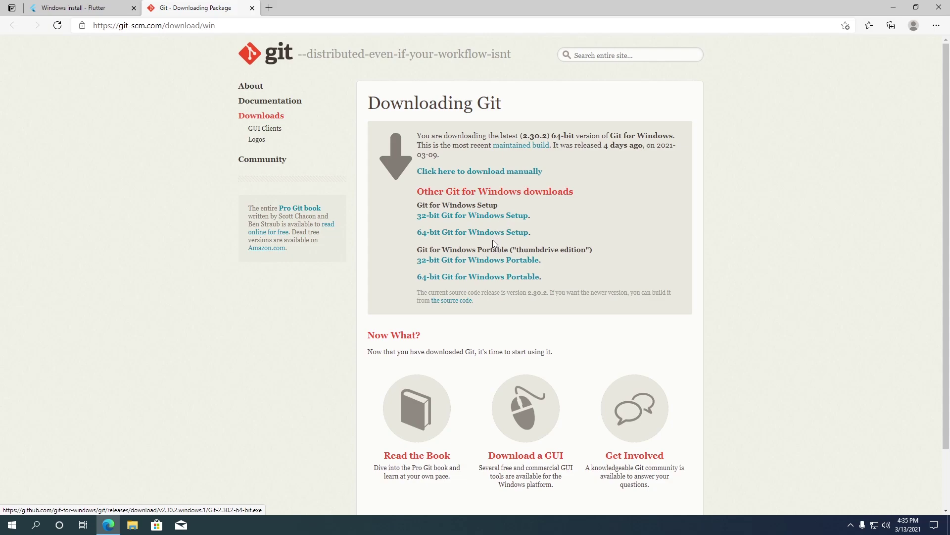
left_click(471, 236)
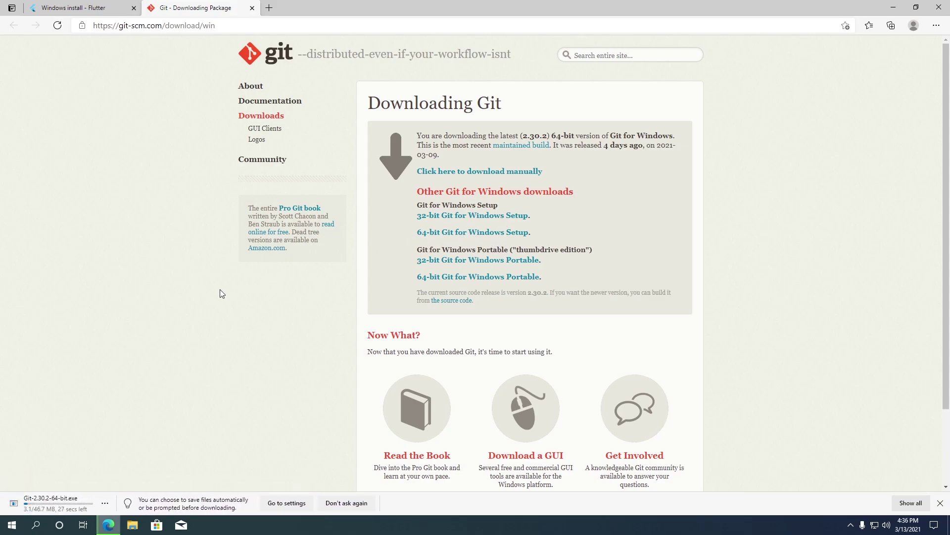
left_click(349, 504)
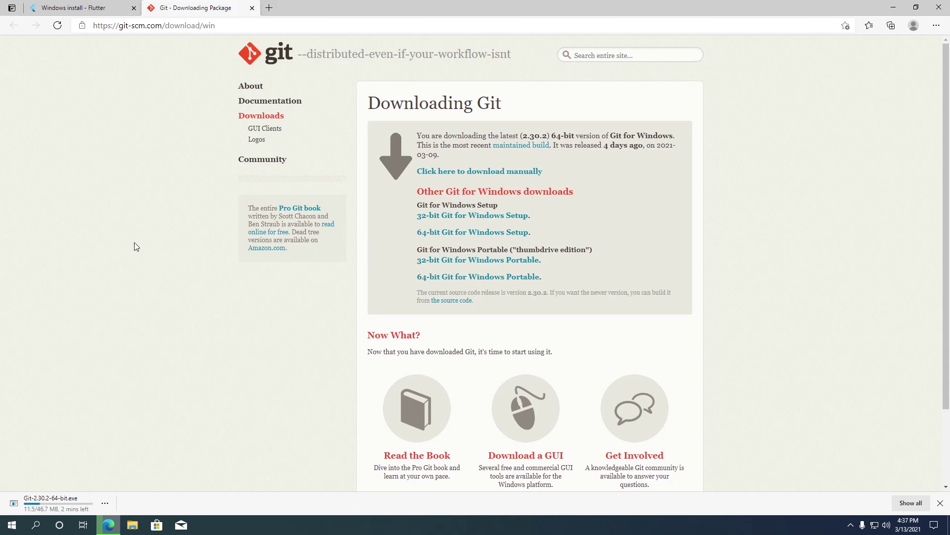
left_click(99, 7)
scroll(401, 281, "down", 4)
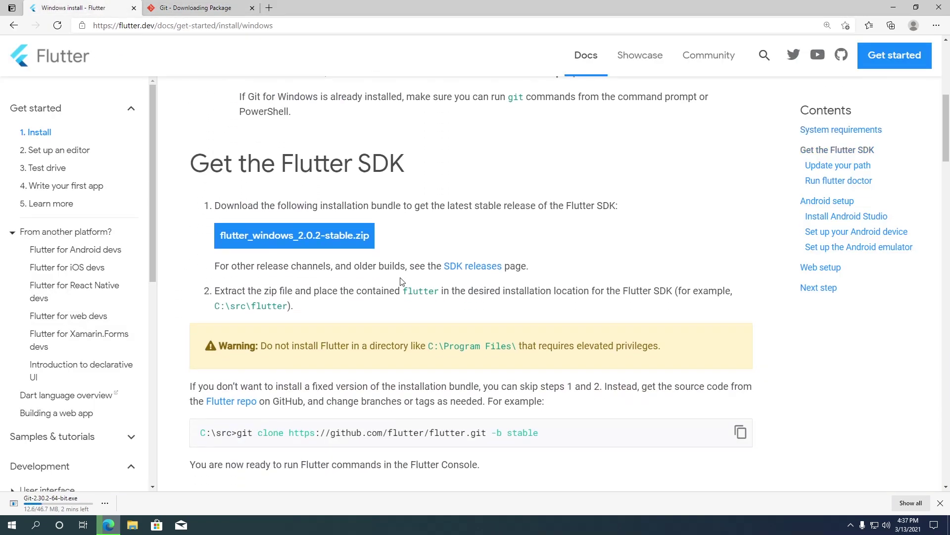
Step: Download flutter_windows_2.0.2-stable.zip and scroll down to the Install Android Studio instructions
left_click(350, 244)
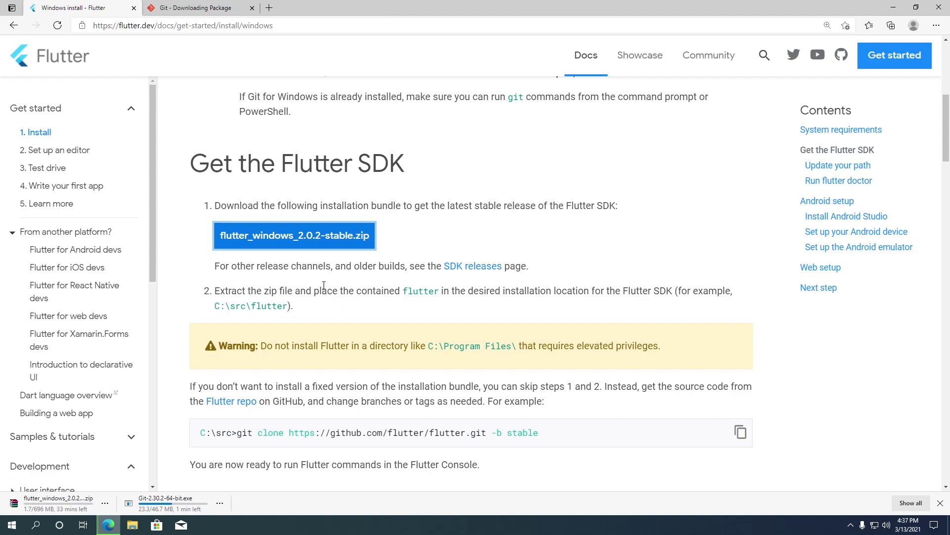
scroll(325, 286, "down", 15)
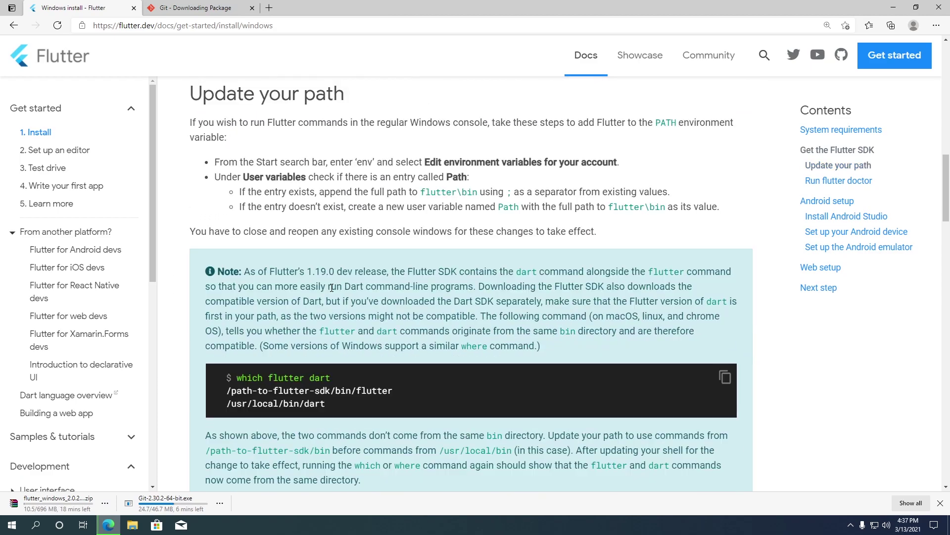
scroll(332, 288, "down", 15)
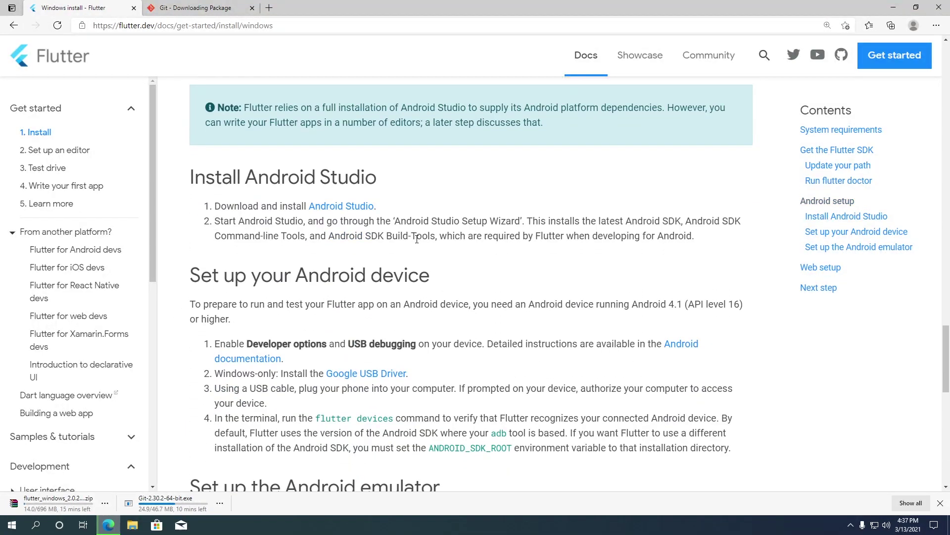
right_click(336, 207)
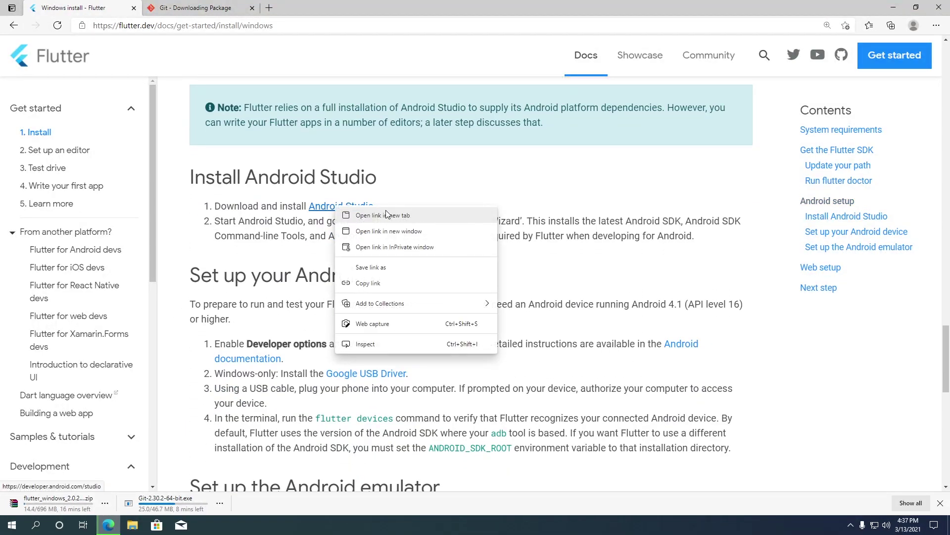
Step: Accept Android Studio's terms, download its Windows installer, and open the Downloads folder in File Explorer
left_click(405, 216)
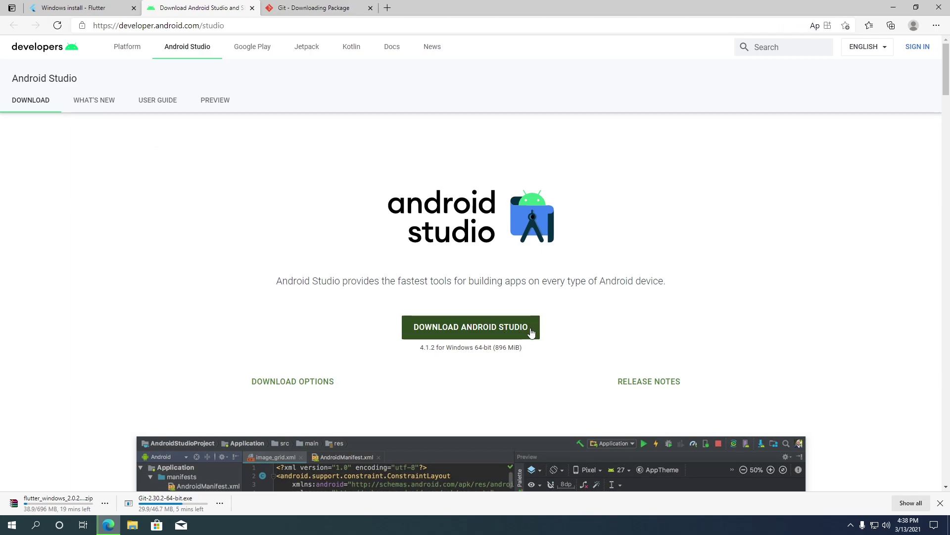
left_click(528, 334)
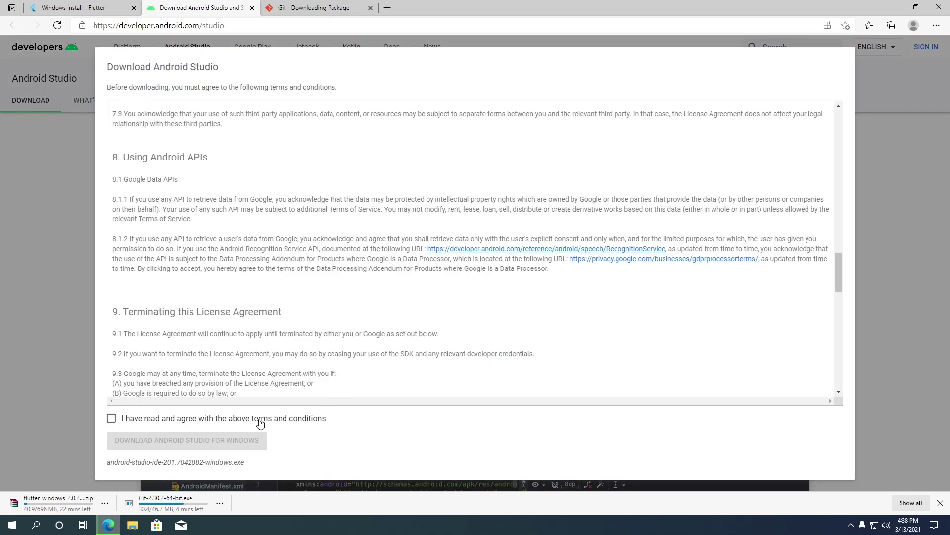
left_click(258, 419)
left_click(250, 440)
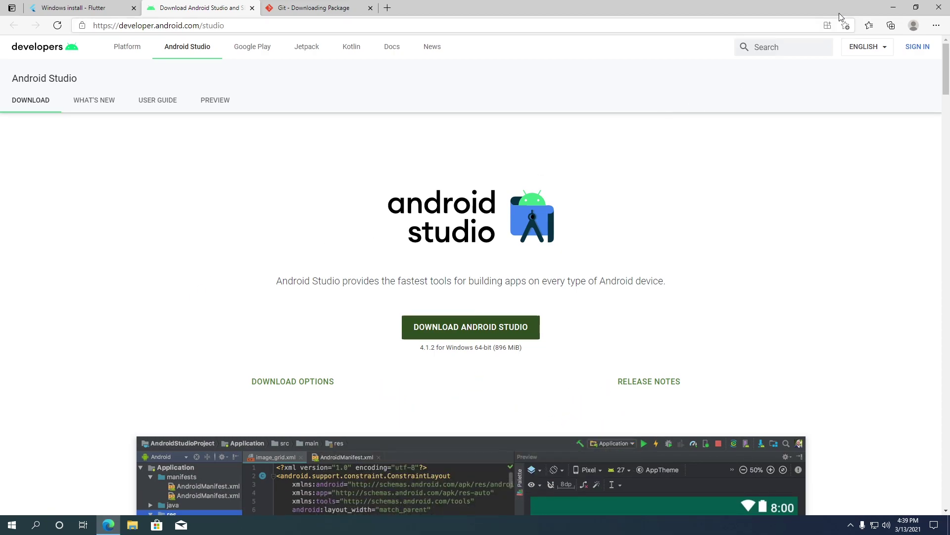
left_click(893, 7)
key("super+e")
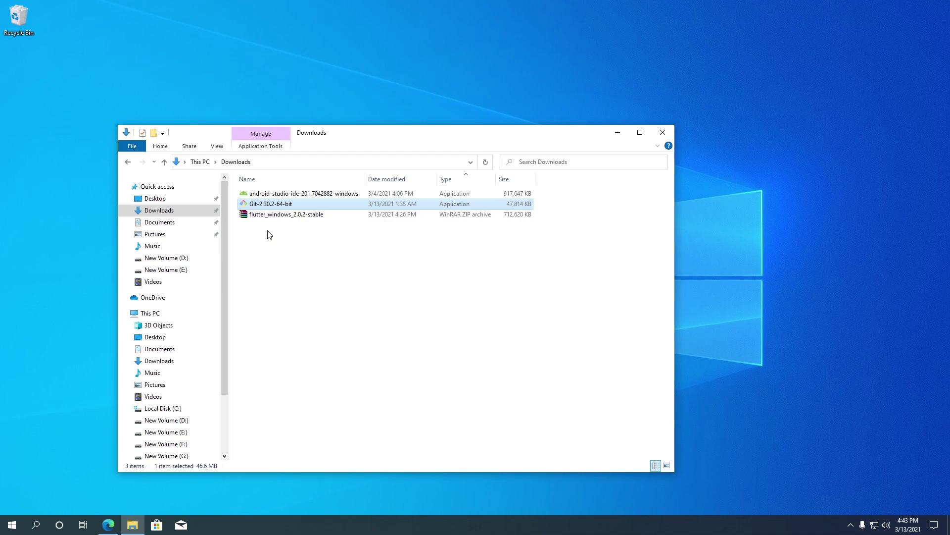
Step: Run the Git-2.30.2-64-bit installer from Downloads, allowing it to make changes
left_click(290, 206)
right_click(289, 206)
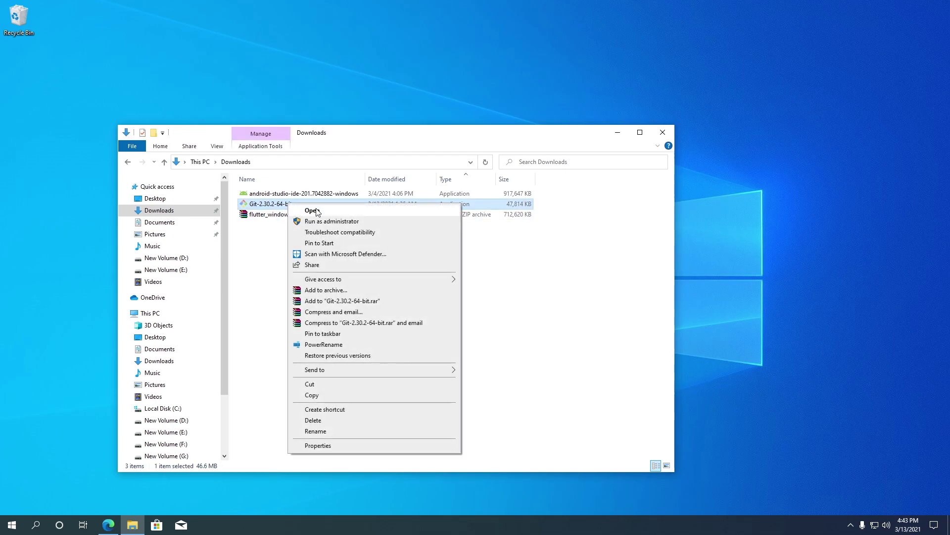
left_click(317, 210)
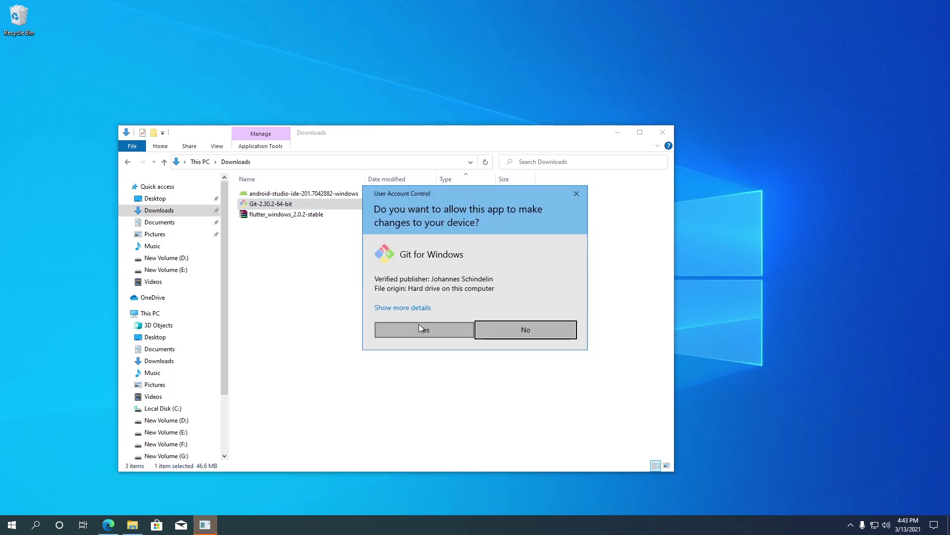
left_click(436, 331)
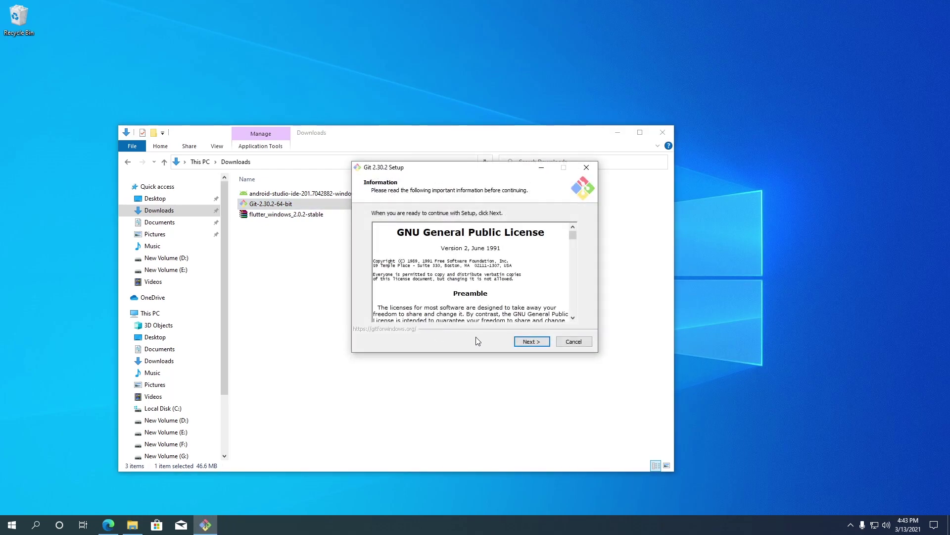
Step: Accept the license, keep default location, components, Start Menu folder and editor, and choose a custom initial branch name
left_click(533, 342)
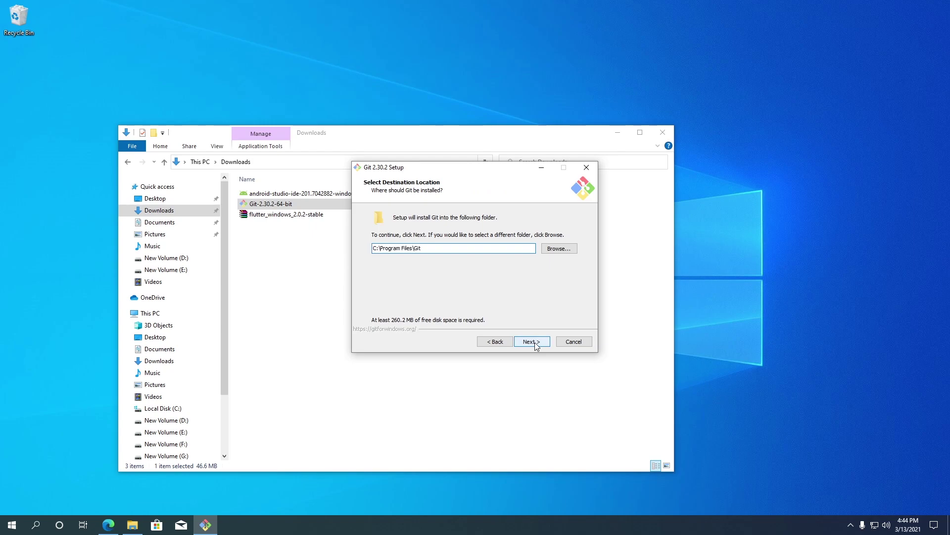
left_click(535, 344)
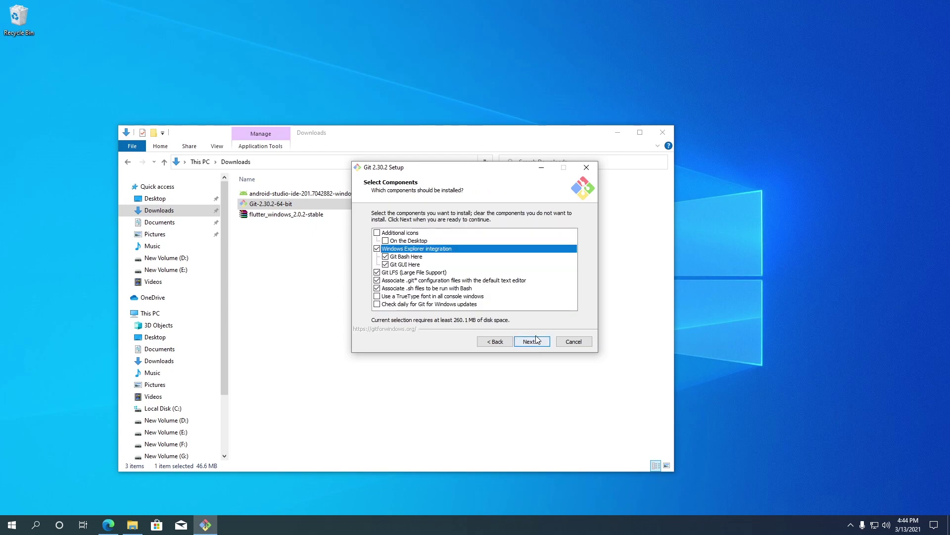
left_click(542, 342)
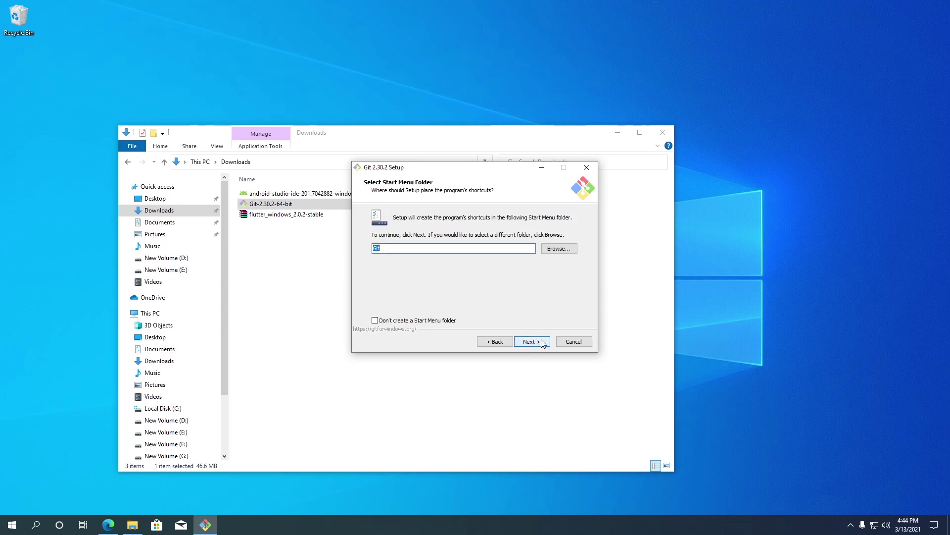
left_click(542, 342)
left_click(542, 342)
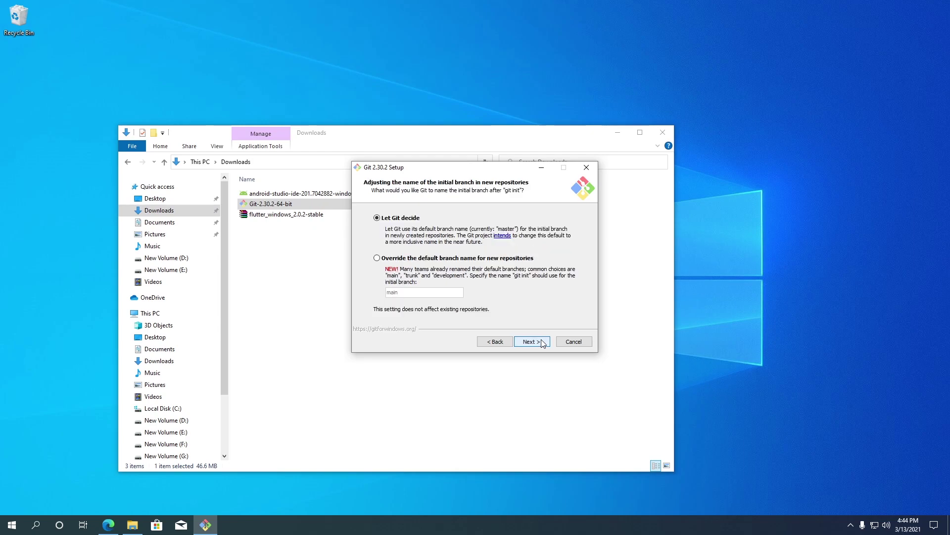
left_click(414, 258)
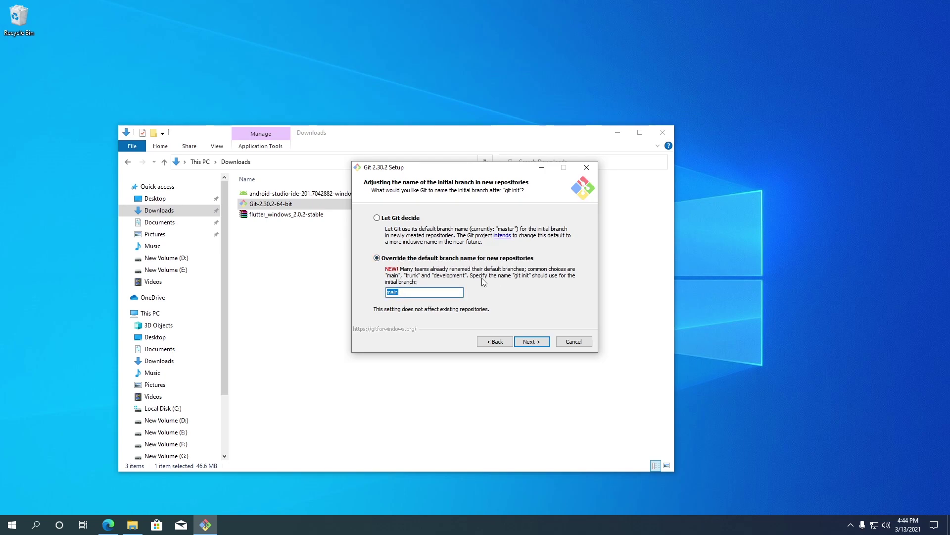
Step: Keep default PATH, OpenSSL, line-ending, MinTTY, pull, credential and caching options, then install Git
left_click(539, 343)
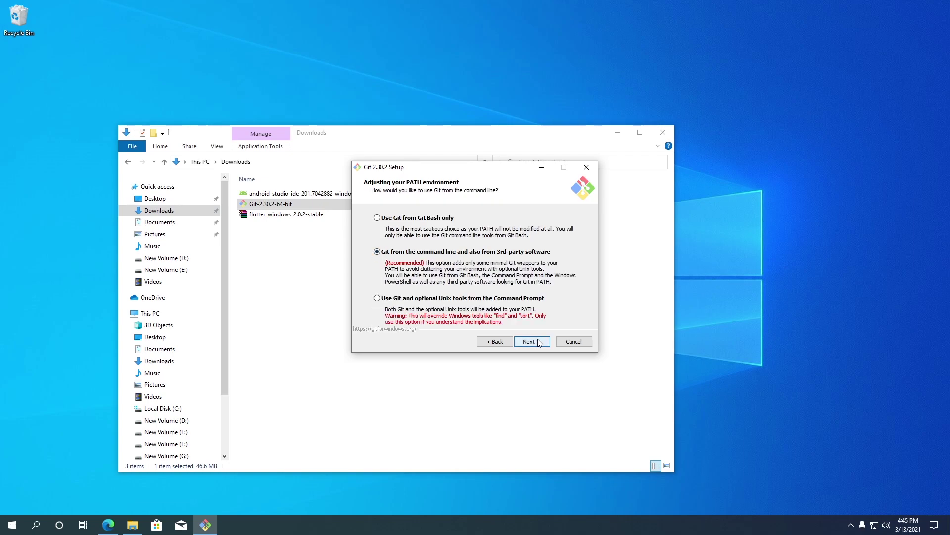
left_click(539, 343)
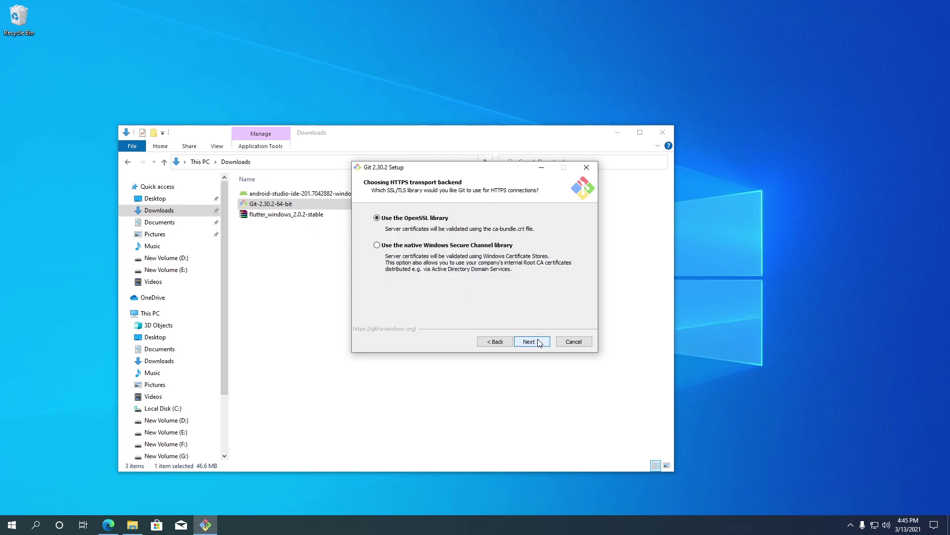
left_click(541, 343)
left_click(541, 345)
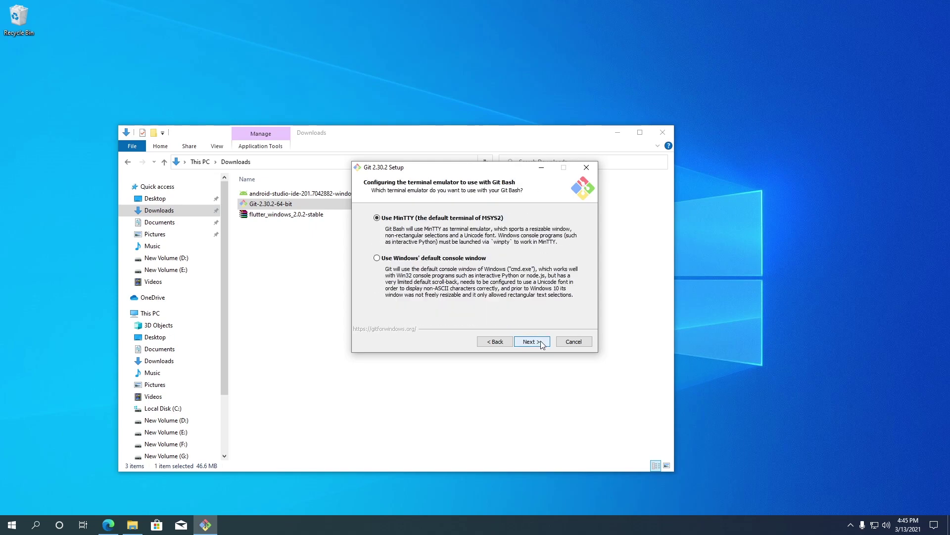
left_click(542, 344)
left_click(536, 345)
left_click(535, 346)
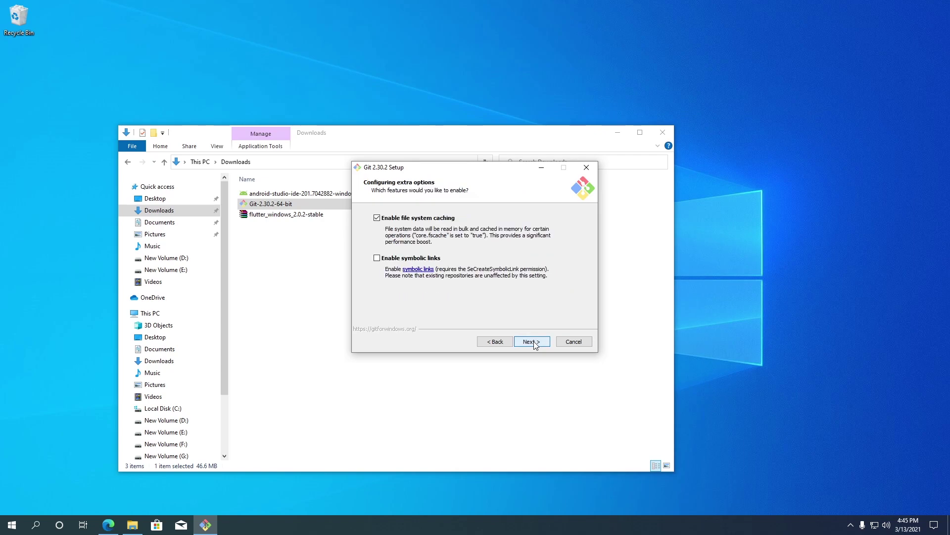
left_click(537, 344)
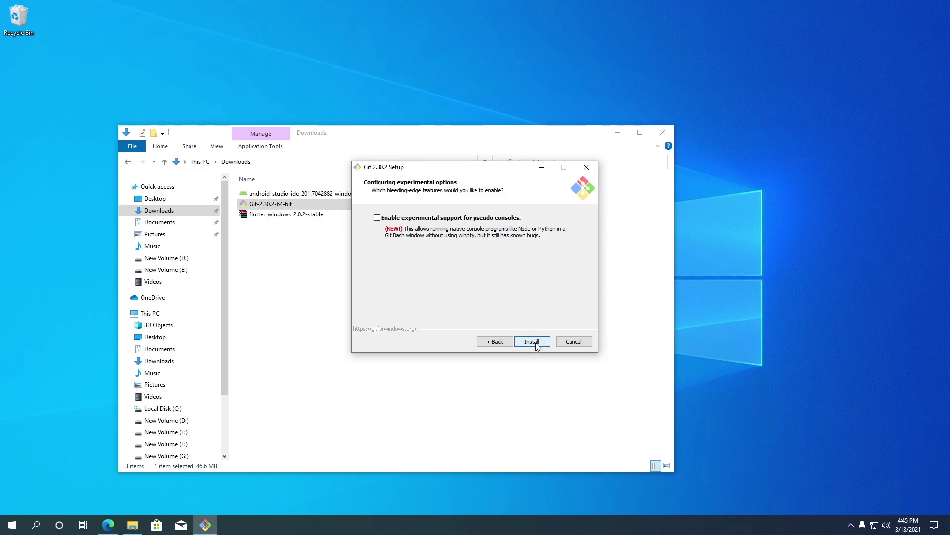
left_click(536, 342)
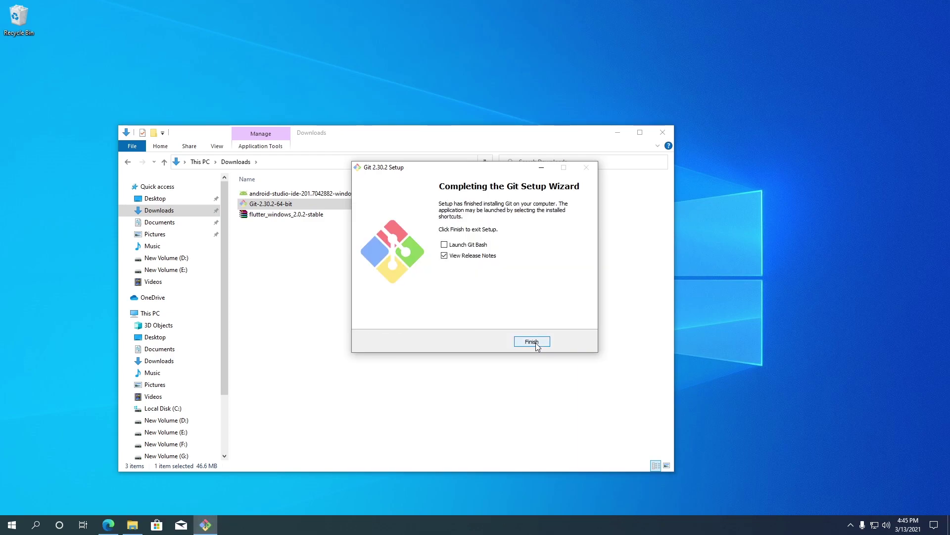
Step: Finish the Git setup without viewing the release notes
left_click(468, 255)
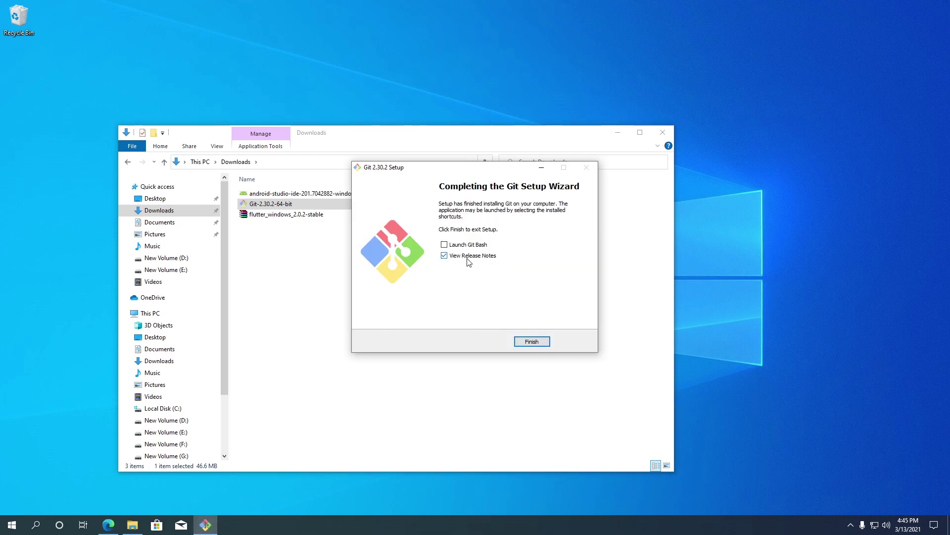
left_click(532, 341)
left_click(353, 368)
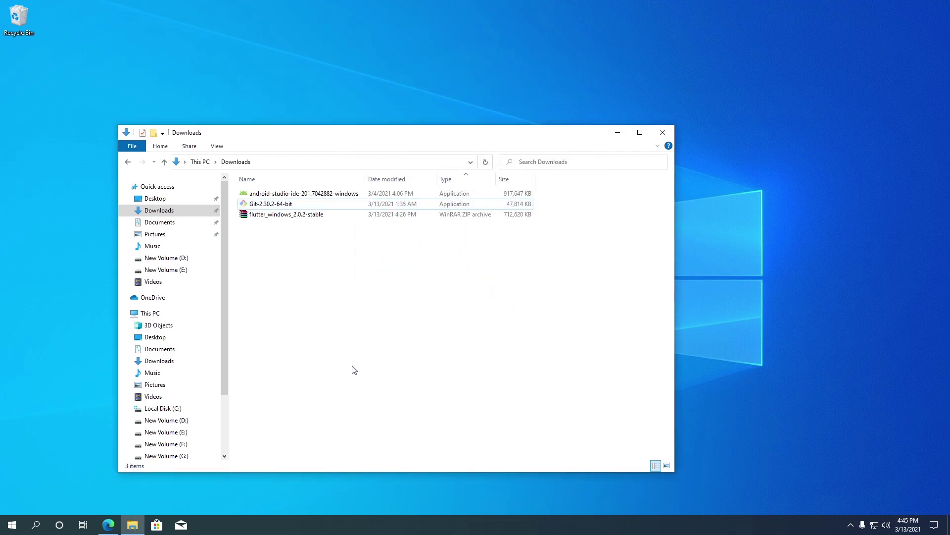
Step: Run git --version in Windows PowerShell to confirm 2.30.2.windows.1, then close the console
key("super")
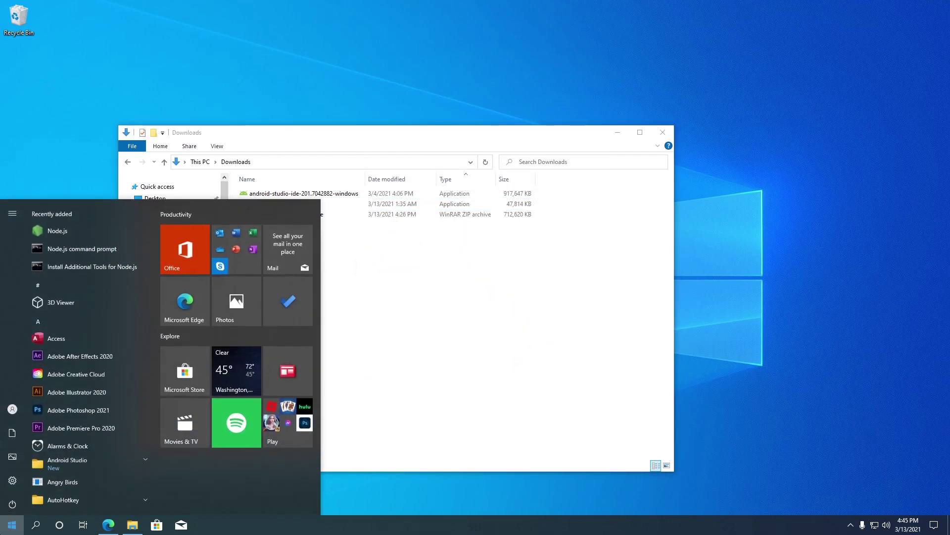
type("power")
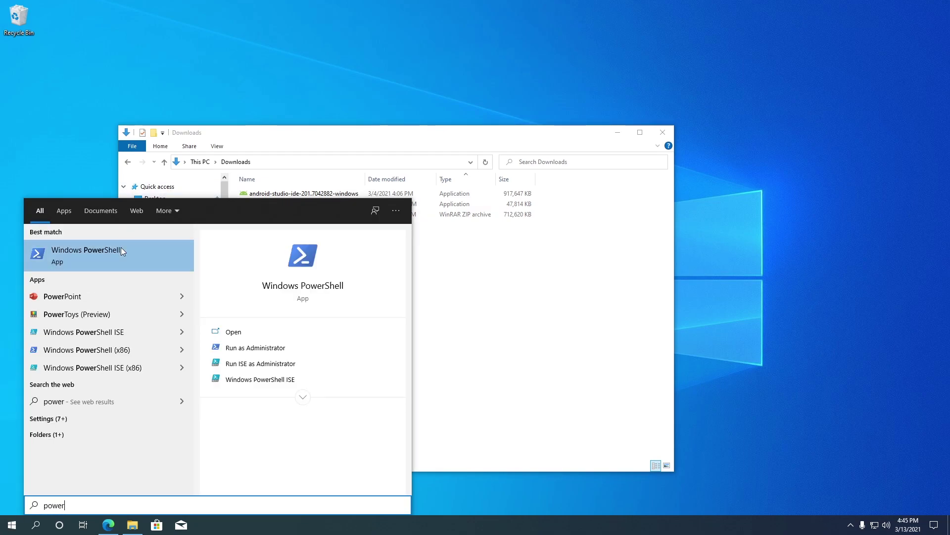
left_click(121, 247)
type("it")
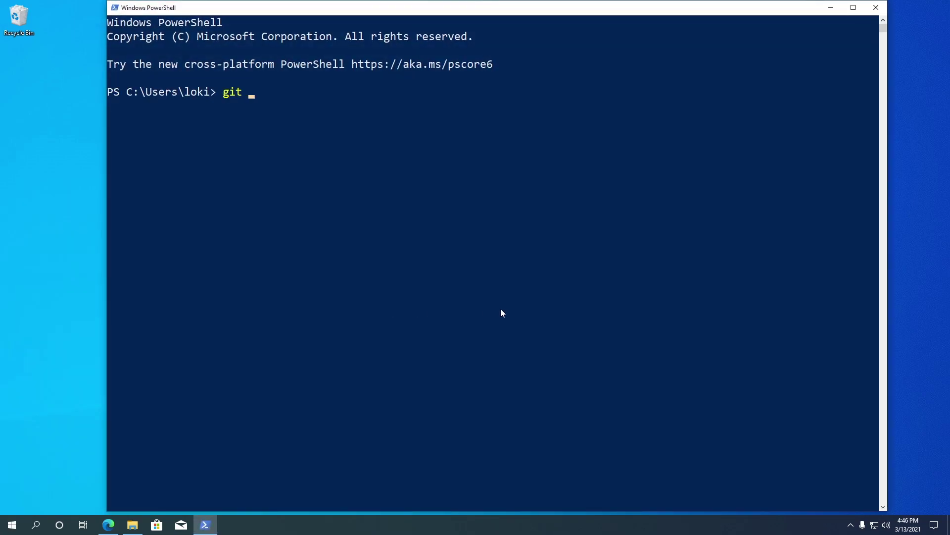
type(" --version")
key("Return")
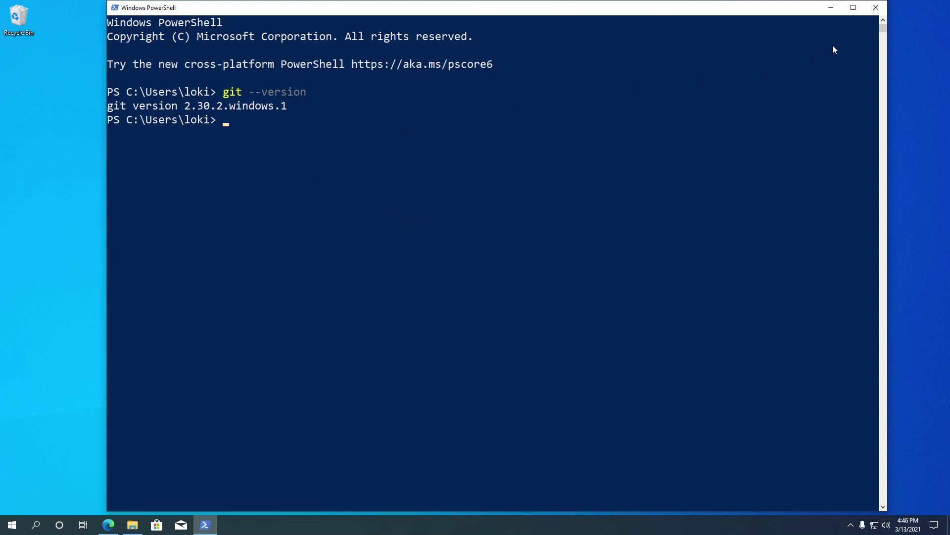
left_click(876, 8)
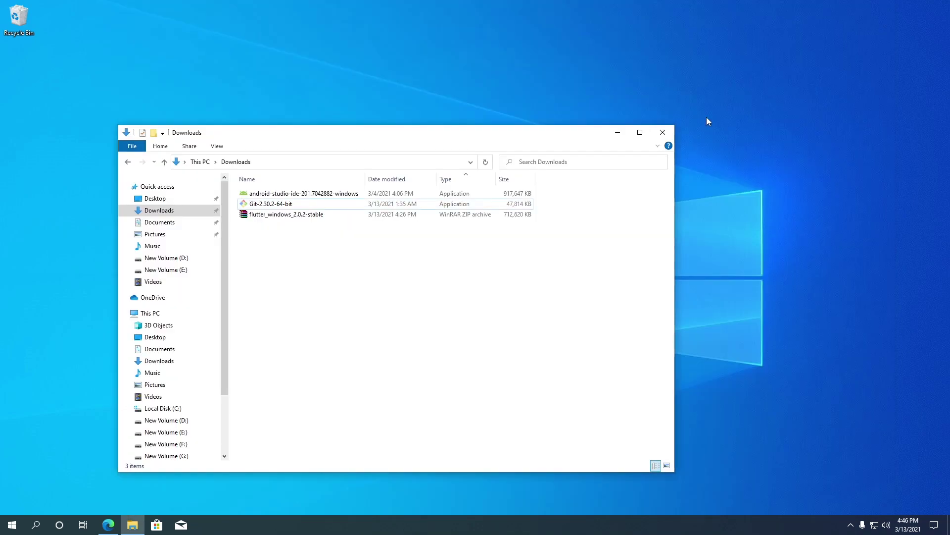
left_click(324, 217)
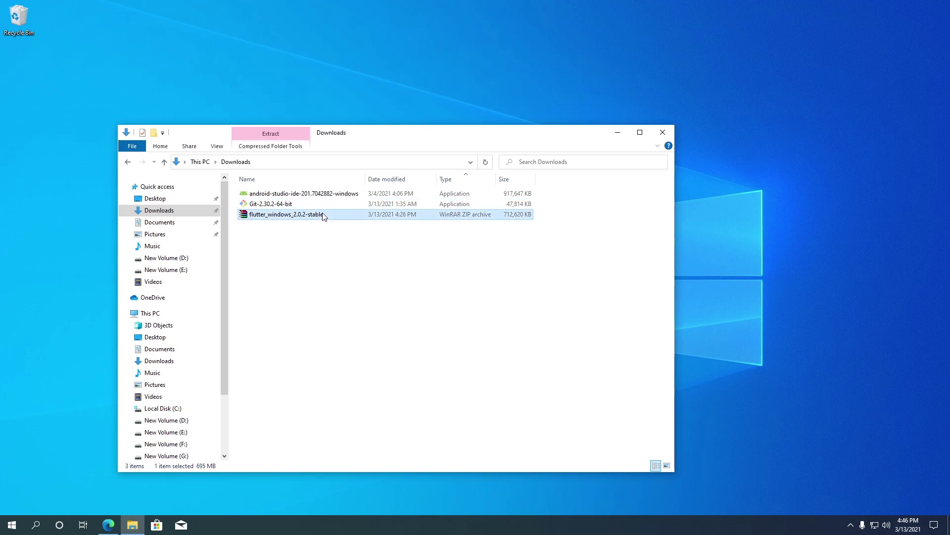
Step: Open the WinRAR Extract files options for the Flutter zip, then bring Edge back to the front
right_click(324, 217)
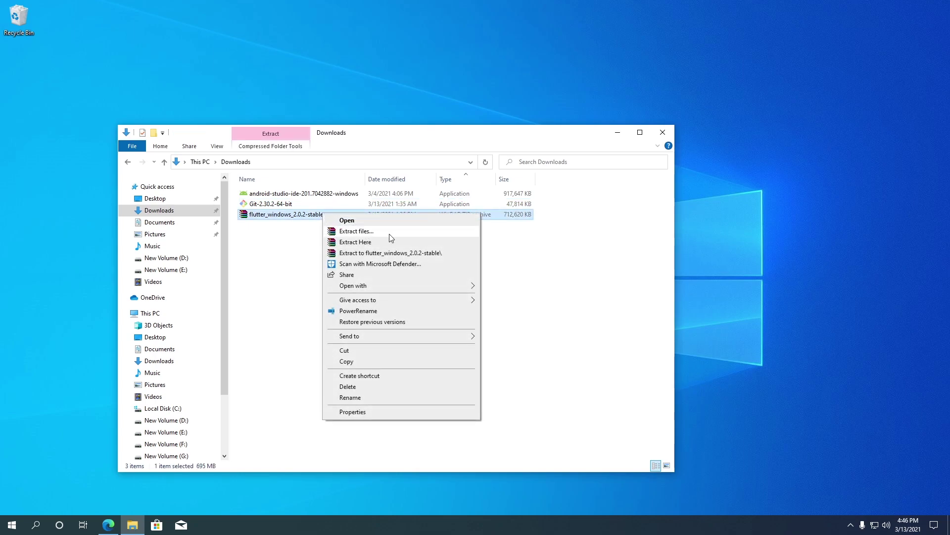
left_click(374, 234)
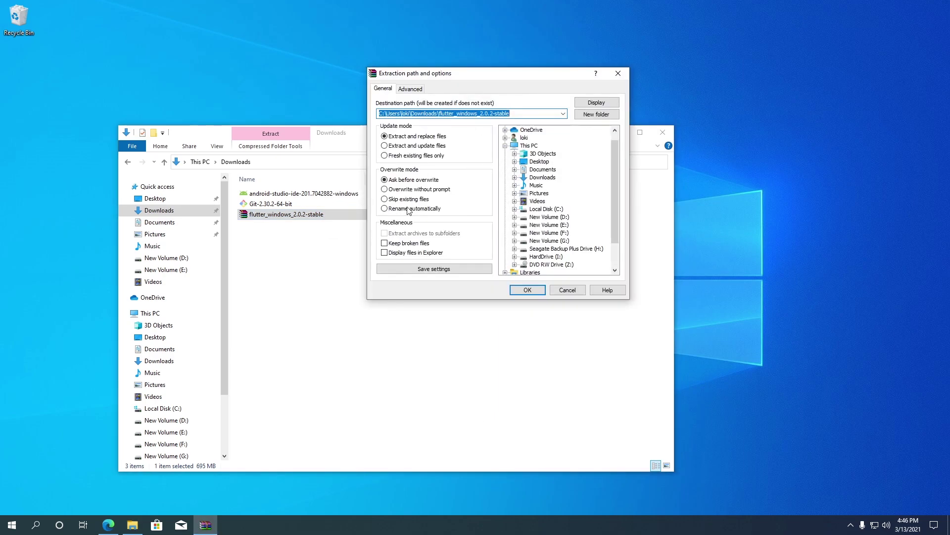
left_click(109, 525)
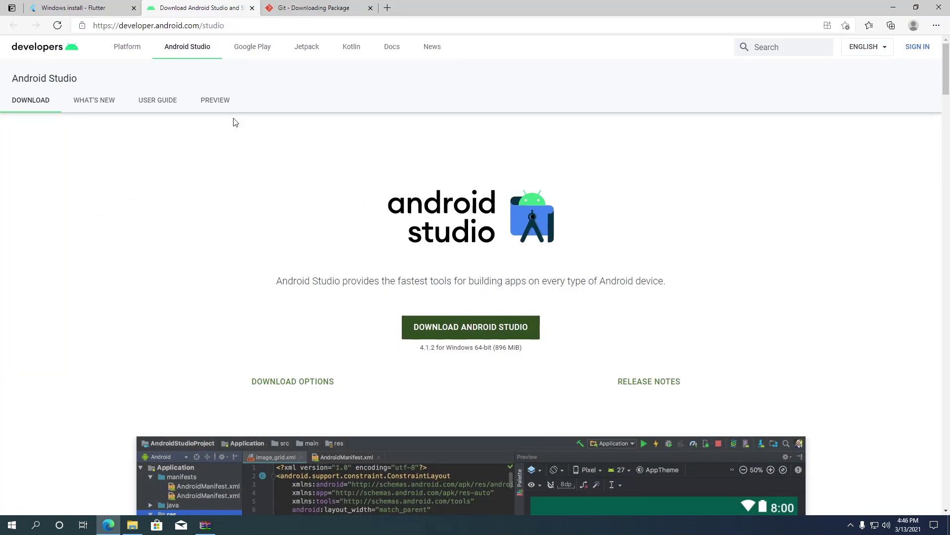
Step: Find the suggested C:\src\flutter SDK location in Flutter's Windows guide, then minimize Edge
left_click(74, 7)
scroll(243, 320, "up", 20)
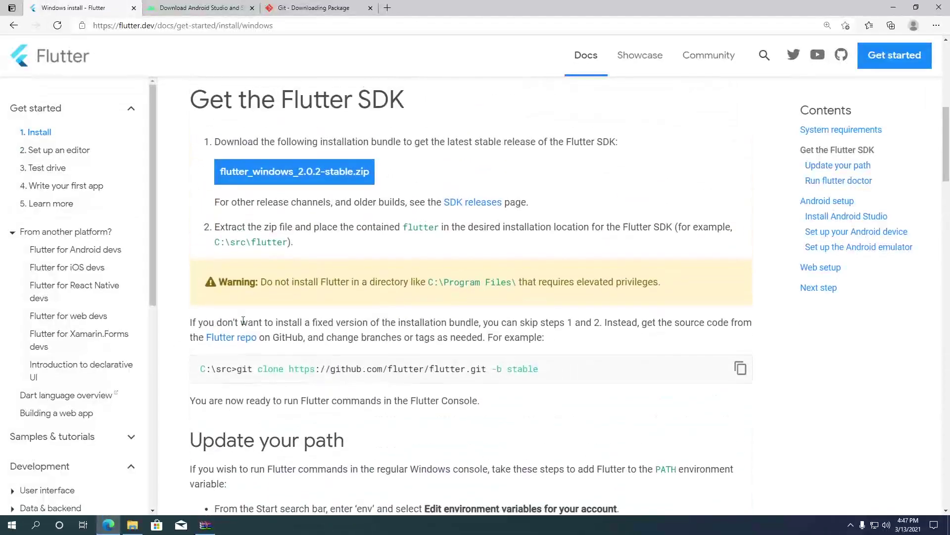
scroll(243, 321, "up", 2)
scroll(243, 321, "down", 2)
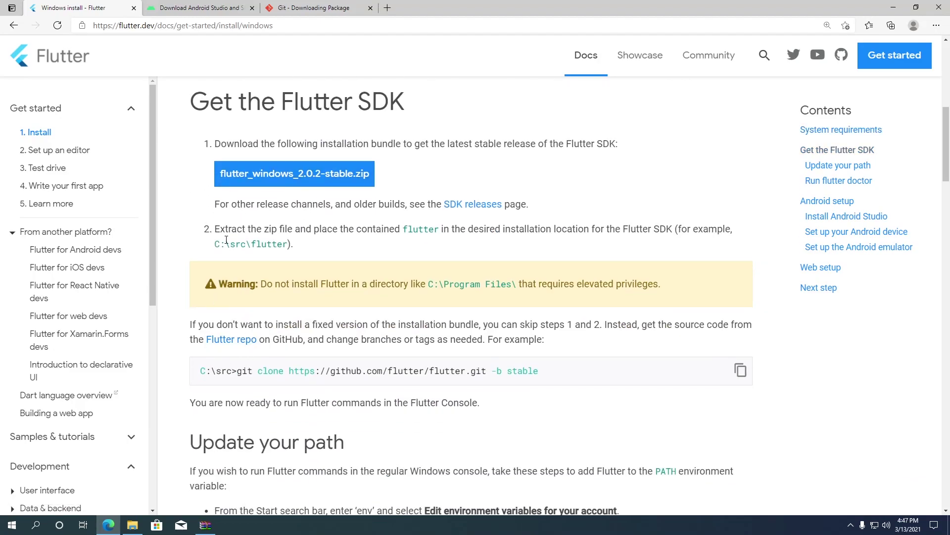
scroll(192, 284, "up", 1)
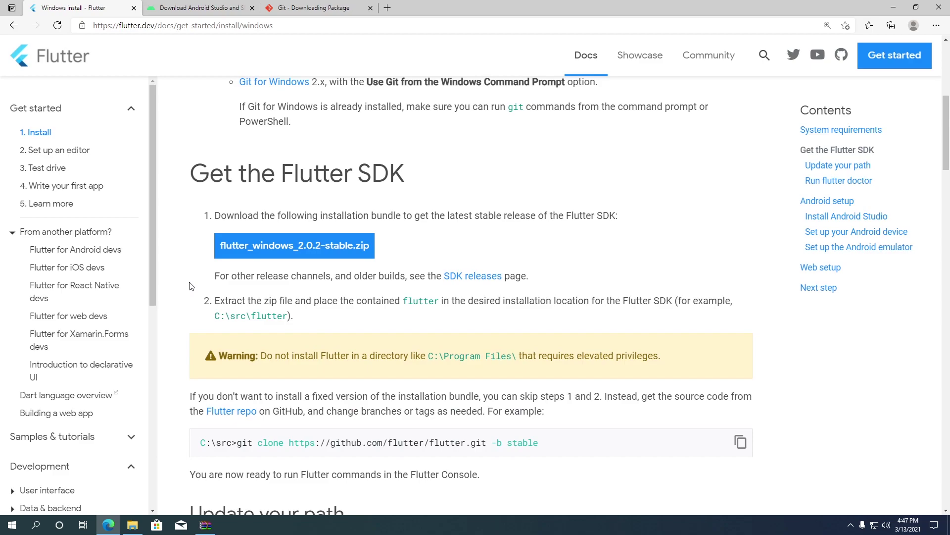
scroll(191, 286, "down", 1)
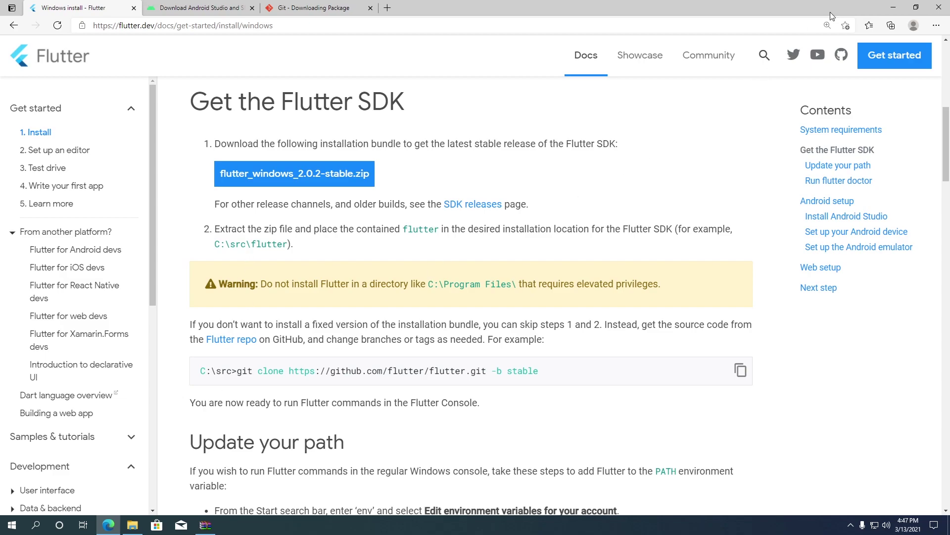
left_click(886, 6)
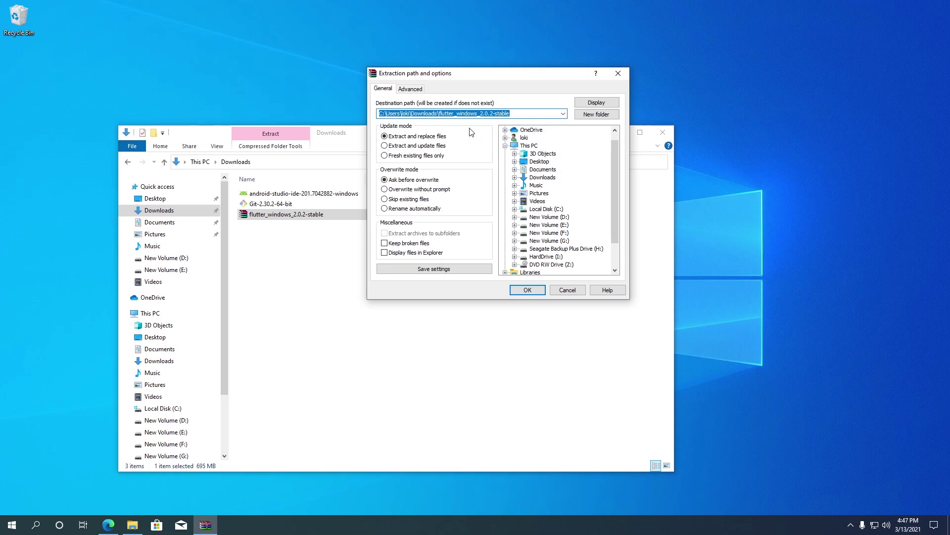
Step: Extract the Flutter SDK zip to C:\src by choosing Local Disk (C:) and appending src
left_click(552, 210)
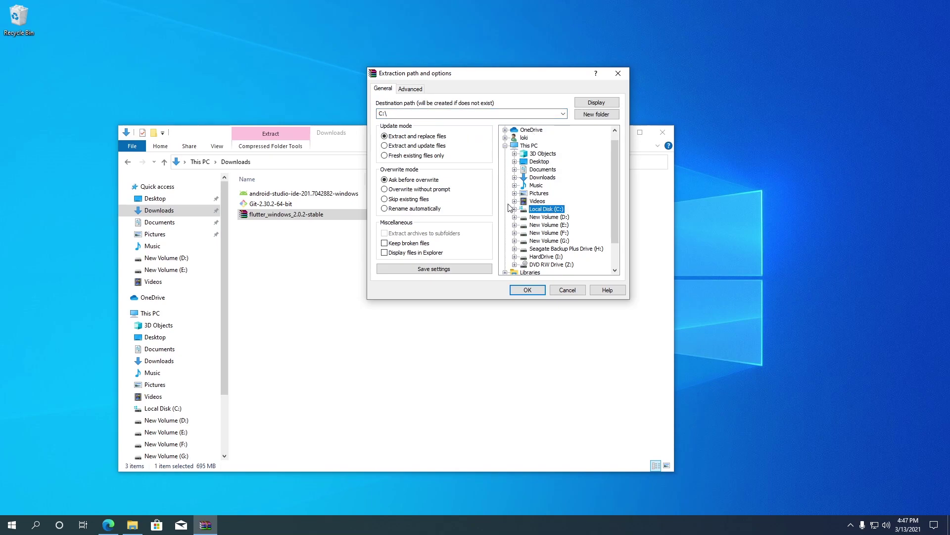
left_click(449, 114)
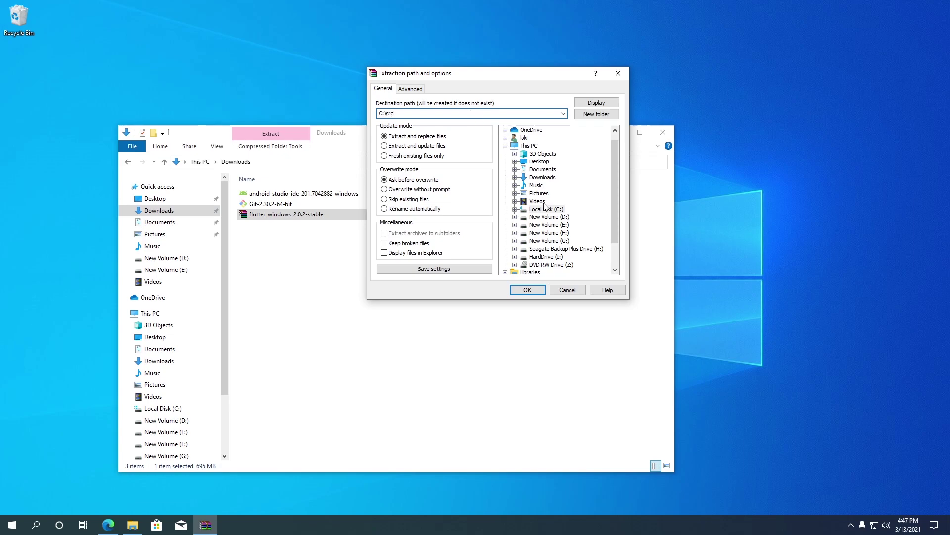
left_click(537, 291)
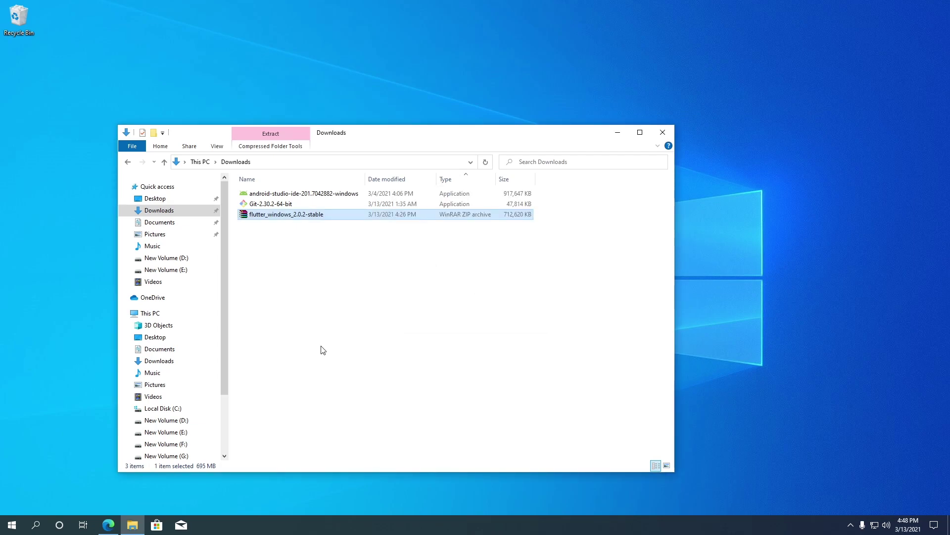
Step: Browse to C:\src\flutter to confirm its 24 extracted items, then return to the Flutter install guide
left_click(191, 410)
double_click(327, 300)
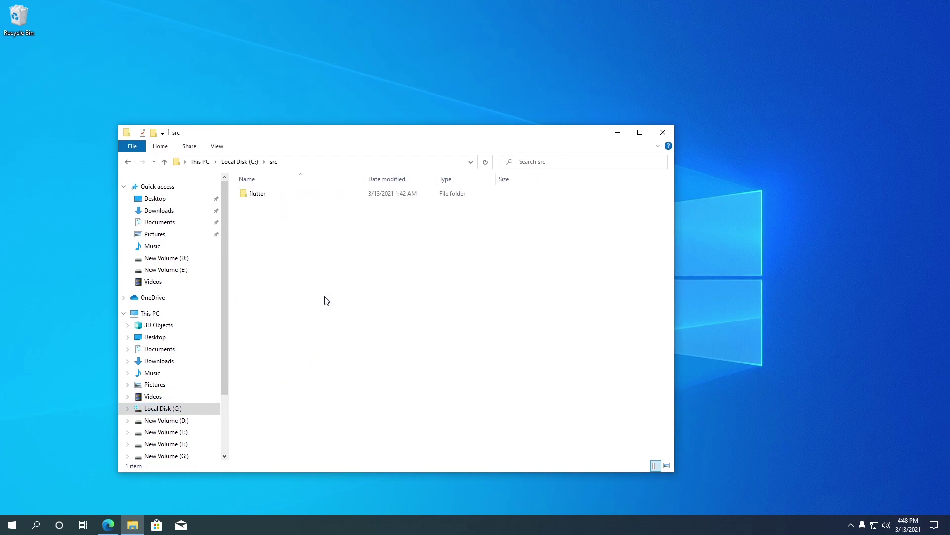
double_click(319, 193)
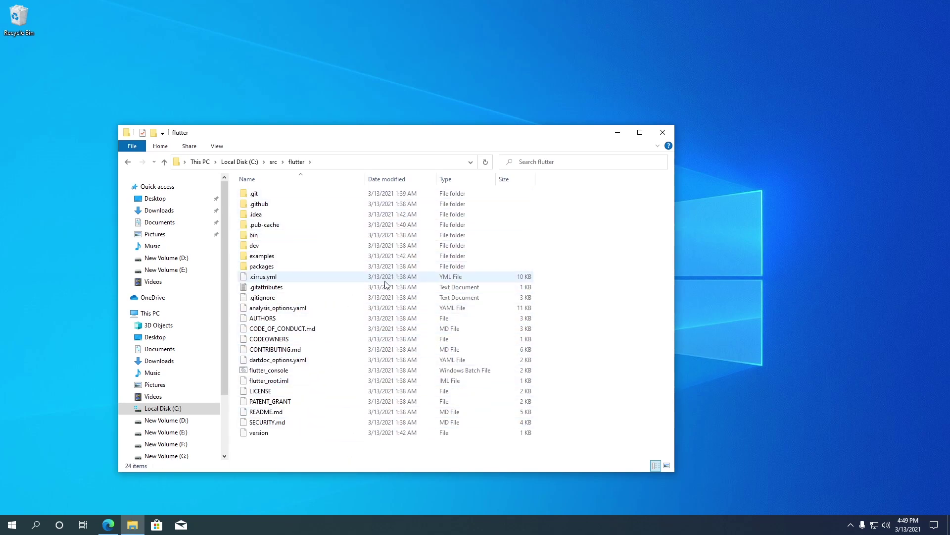
left_click(111, 526)
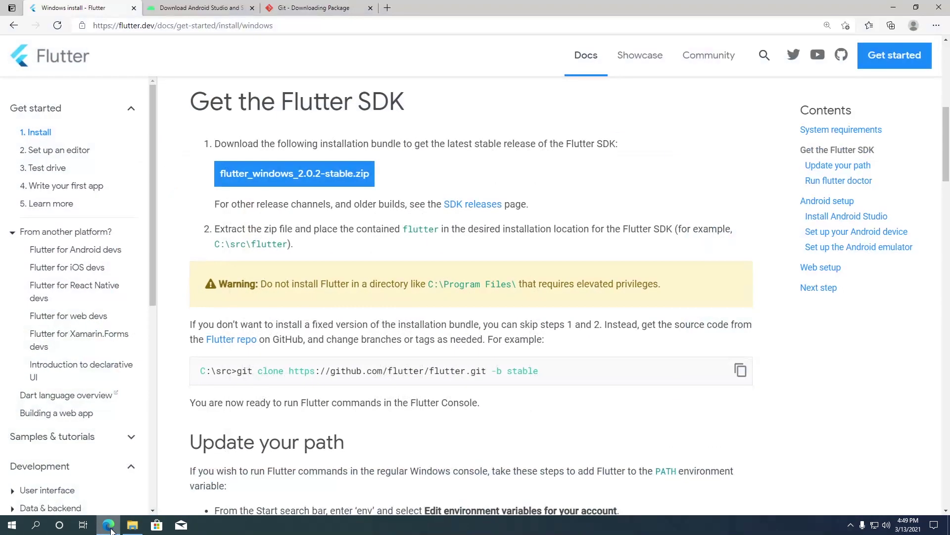
Step: Scroll to the guide's 'Update your path' section, then minimize Edge to show the flutter folder
scroll(340, 300, "down", 3)
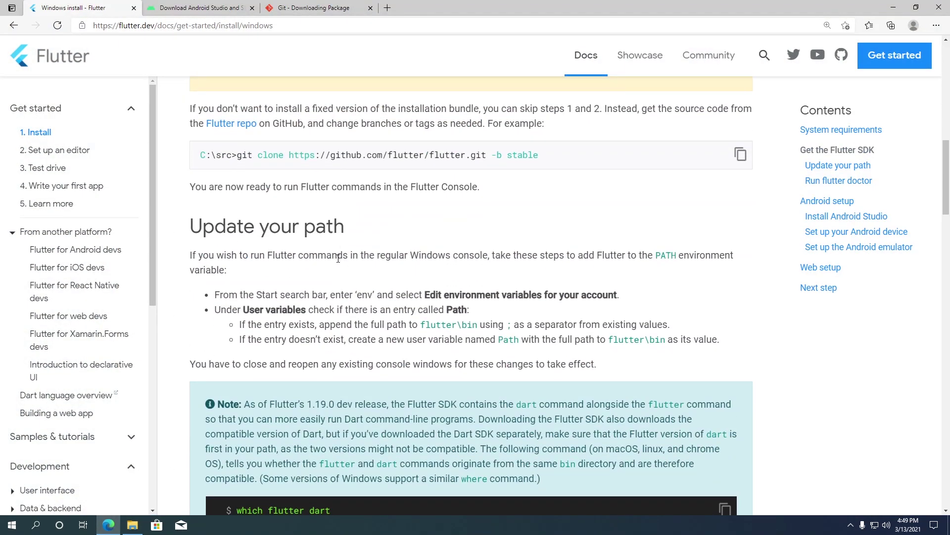
scroll(340, 261, "down", 1)
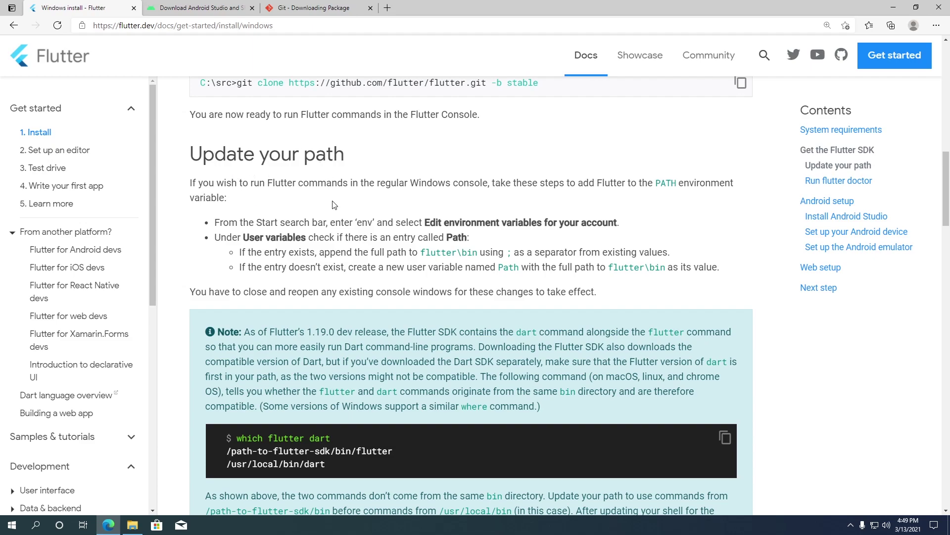
left_click(893, 7)
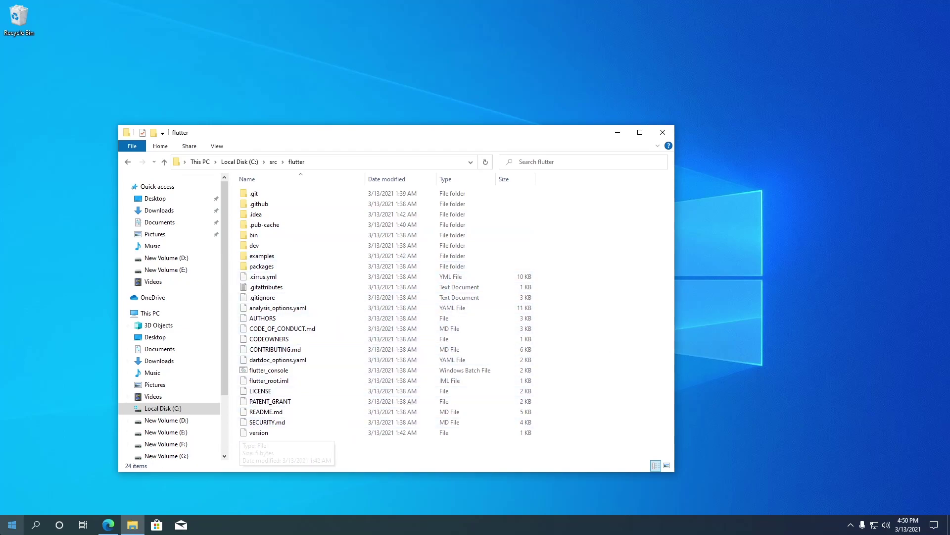
Step: Search 'env' and open the user Path variable for editing in Environment Variables
left_click(12, 525)
type("env")
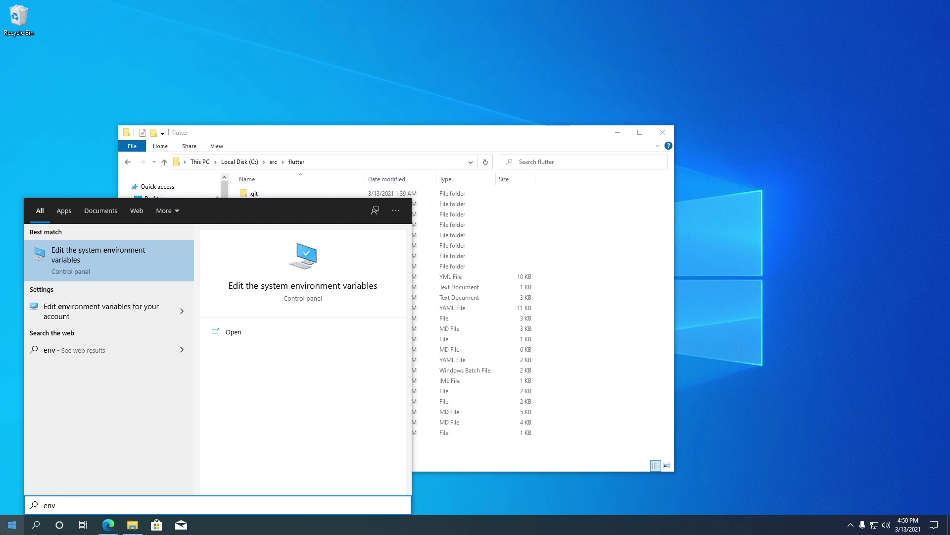
left_click(121, 262)
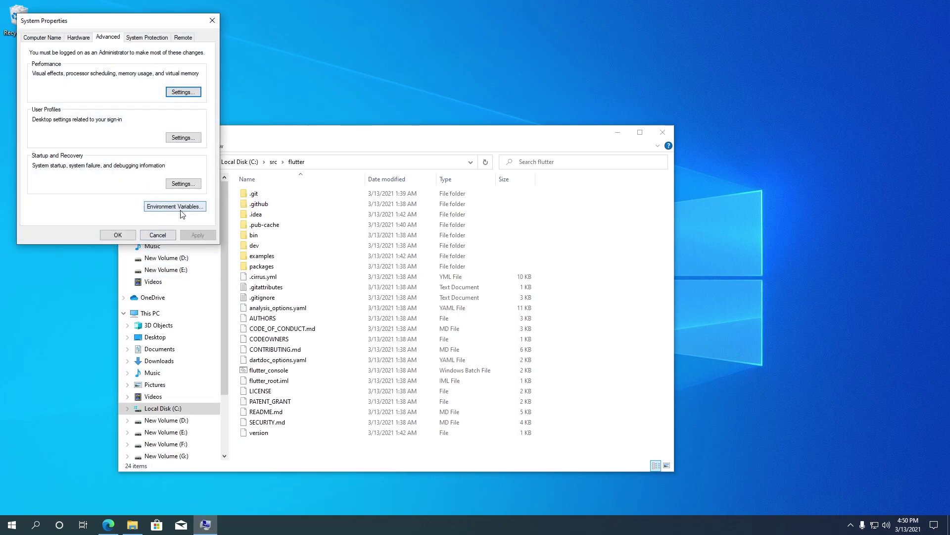
left_click(175, 207)
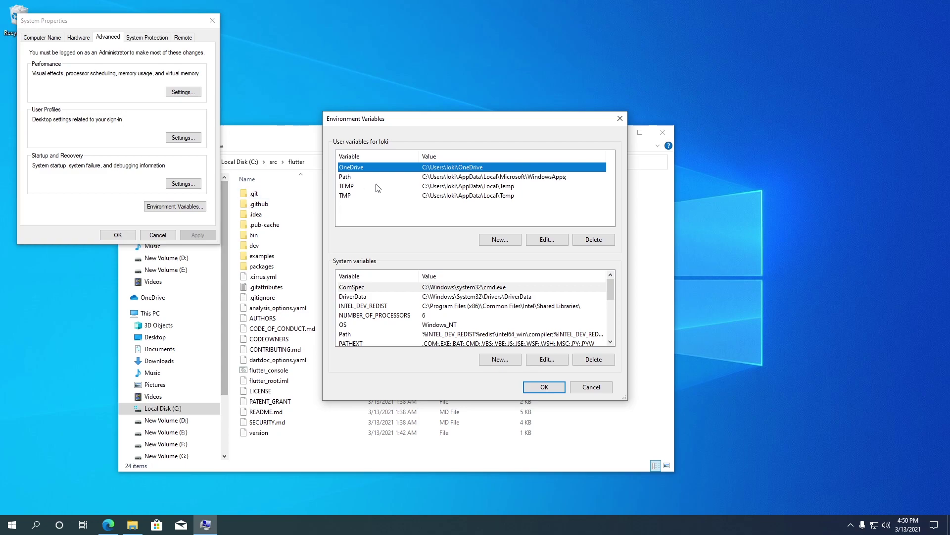
left_click(390, 178)
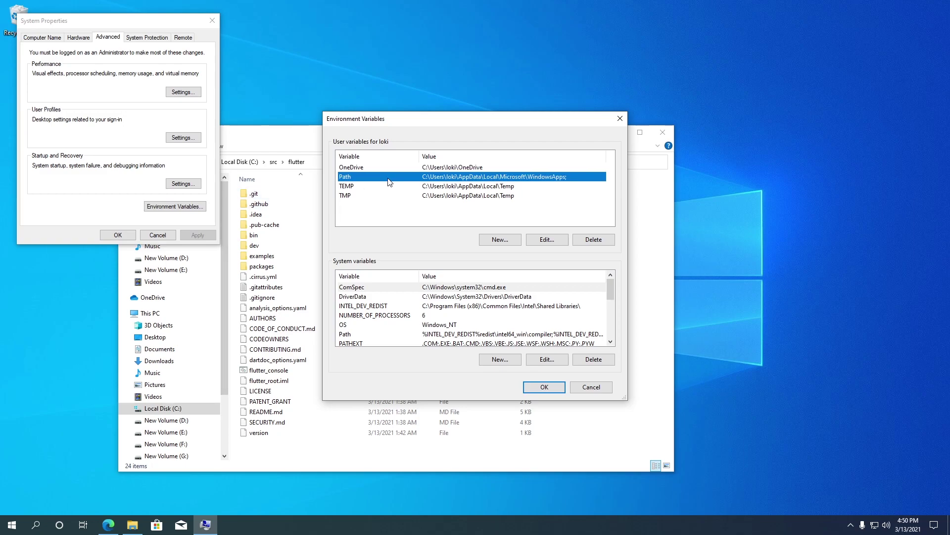
left_click(548, 240)
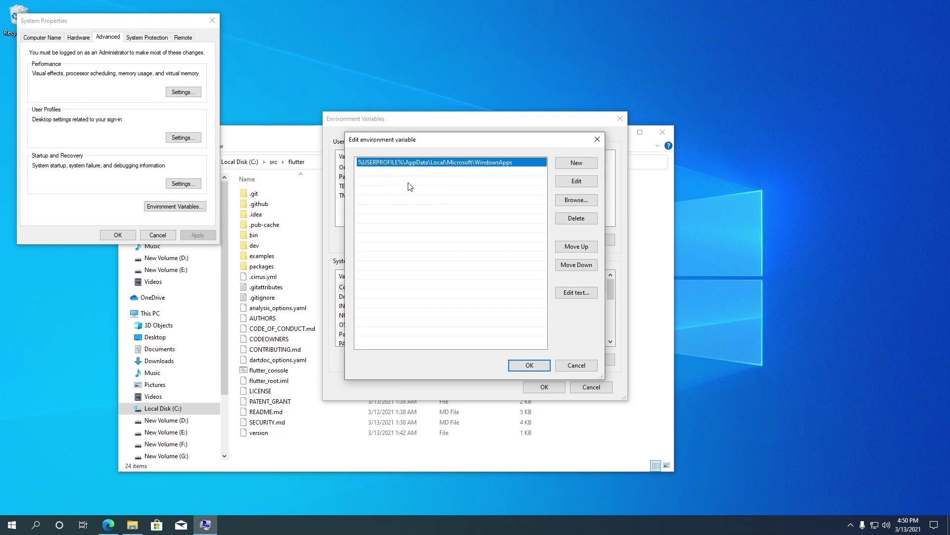
Step: Copy the full path of the C:\src\flutter\bin folder from File Explorer's address bar
left_click(288, 134)
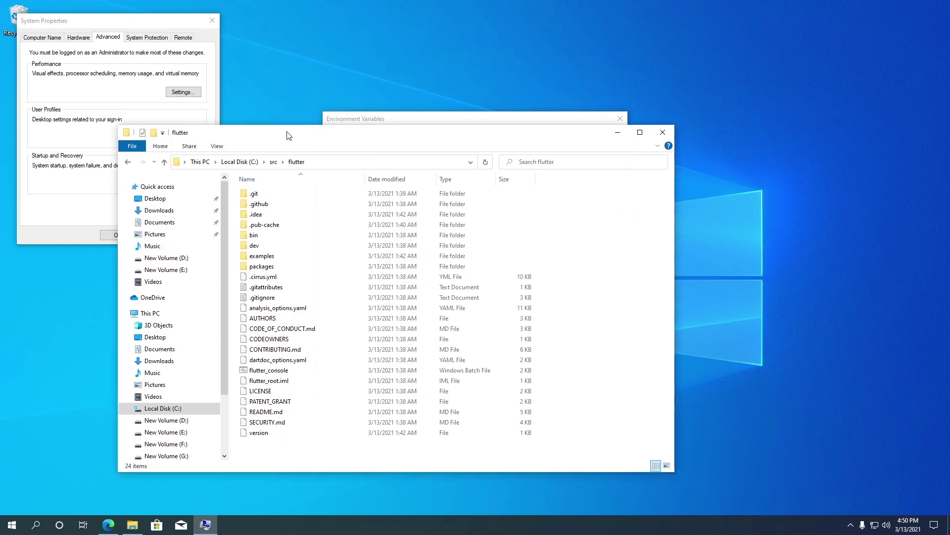
double_click(297, 235)
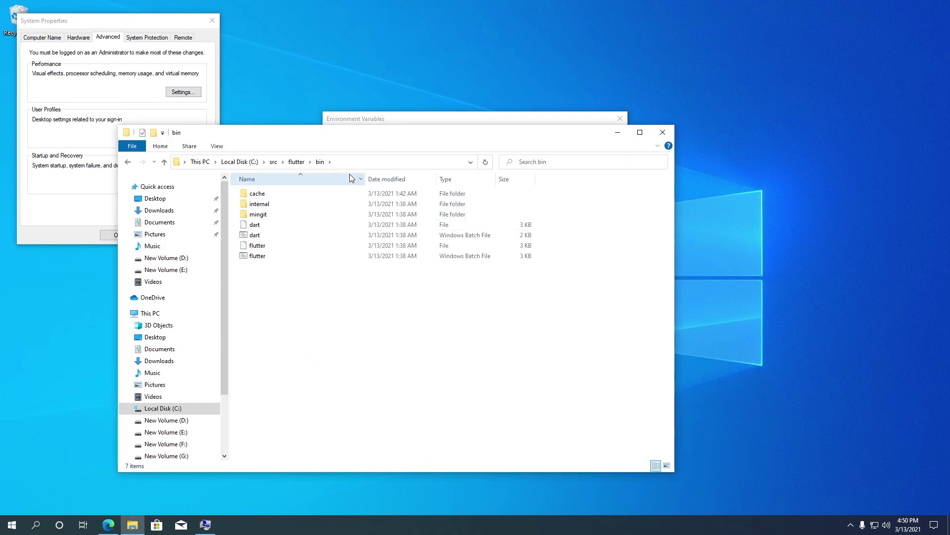
left_click(369, 163)
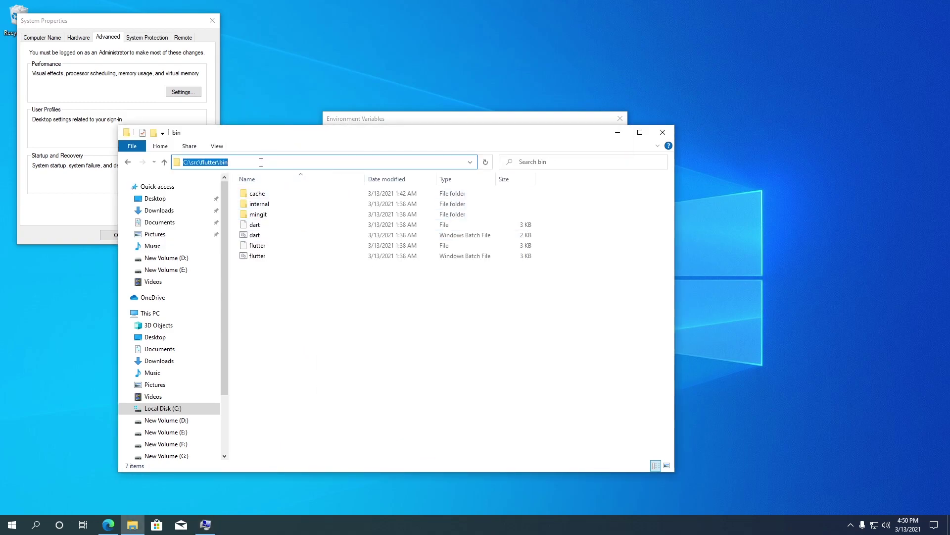
right_click(216, 164)
left_click(292, 191)
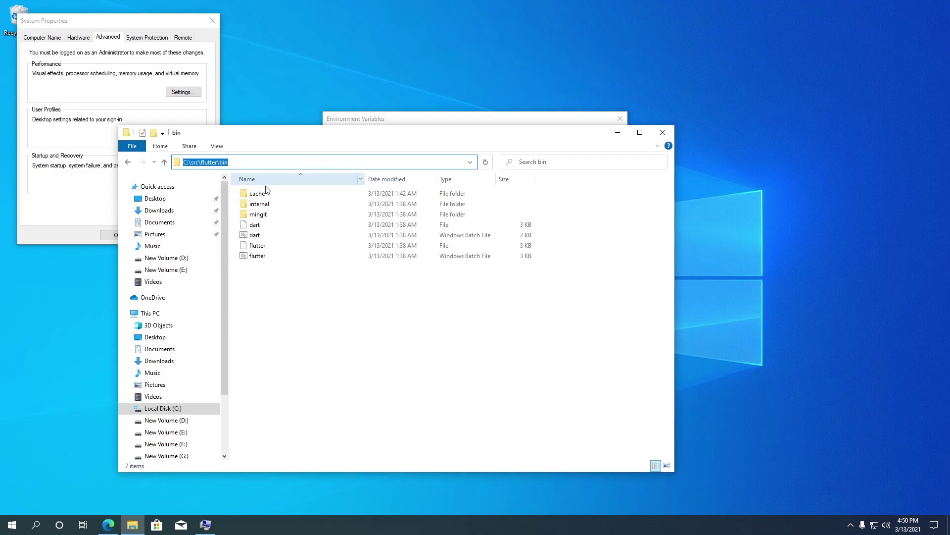
Step: Add C:\src\flutter\bin as a new Path entry and save the environment variable changes
left_click(205, 525)
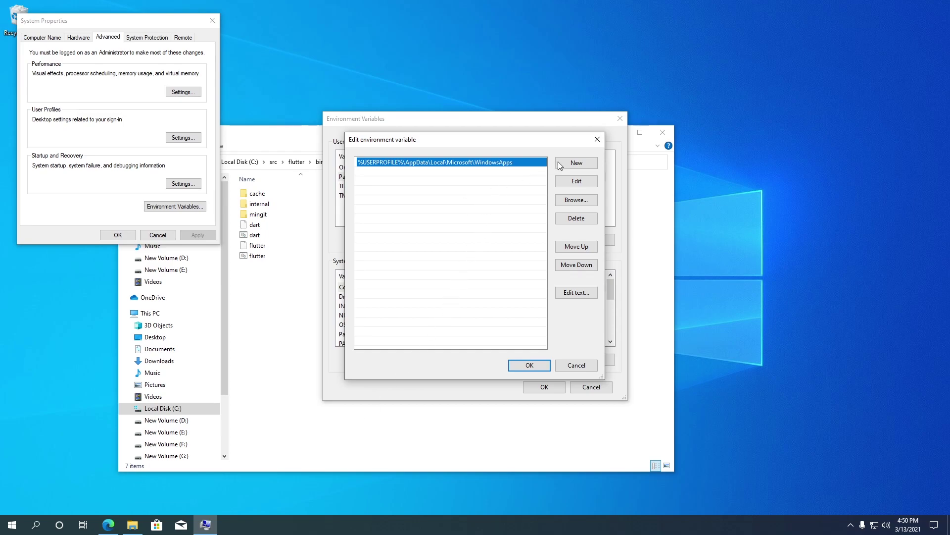
left_click(580, 168)
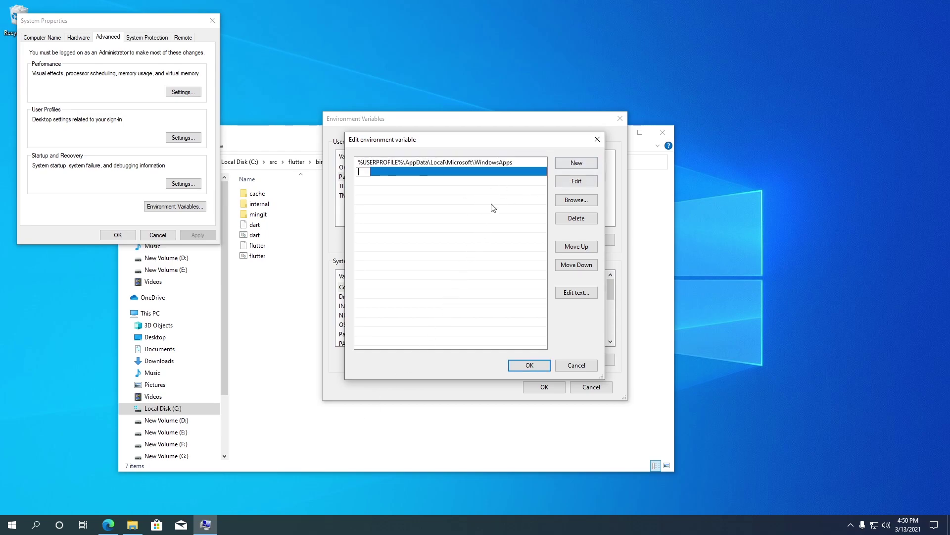
right_click(366, 170)
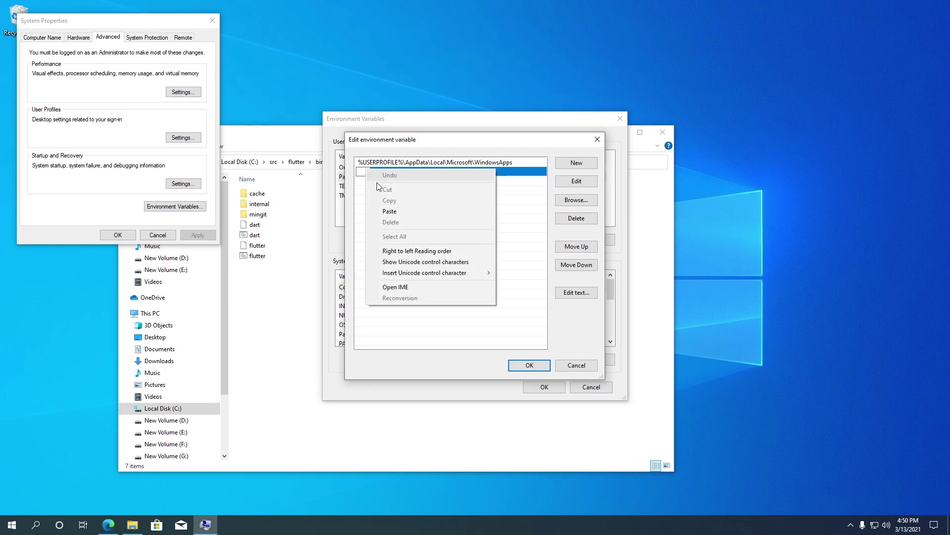
left_click(389, 211)
left_click(480, 203)
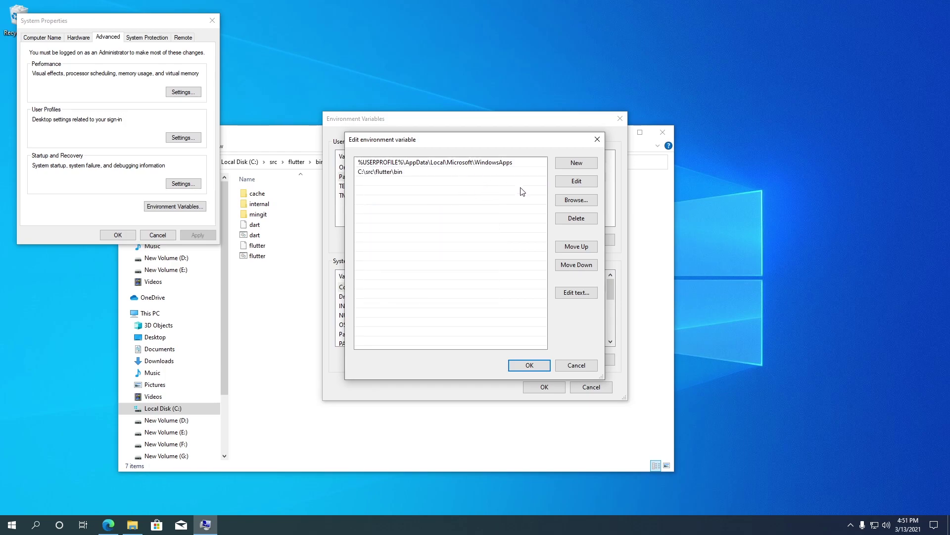
left_click(530, 365)
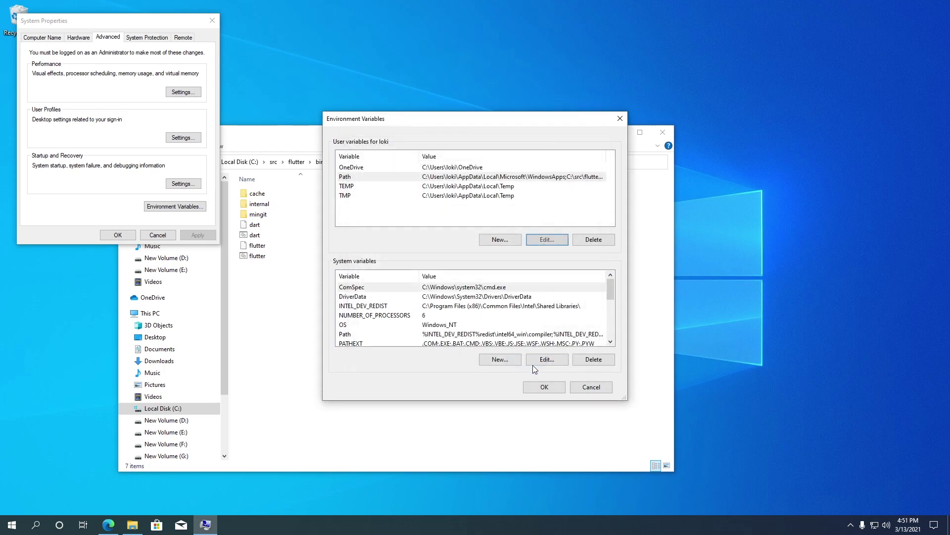
left_click(545, 386)
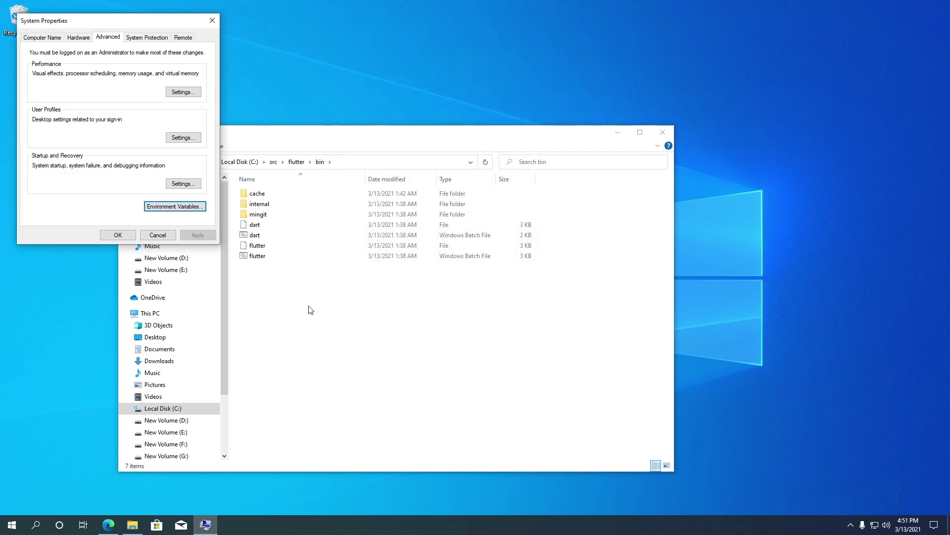
Step: Close System Properties, launch Windows PowerShell and run flutter to confirm it responds
left_click(118, 235)
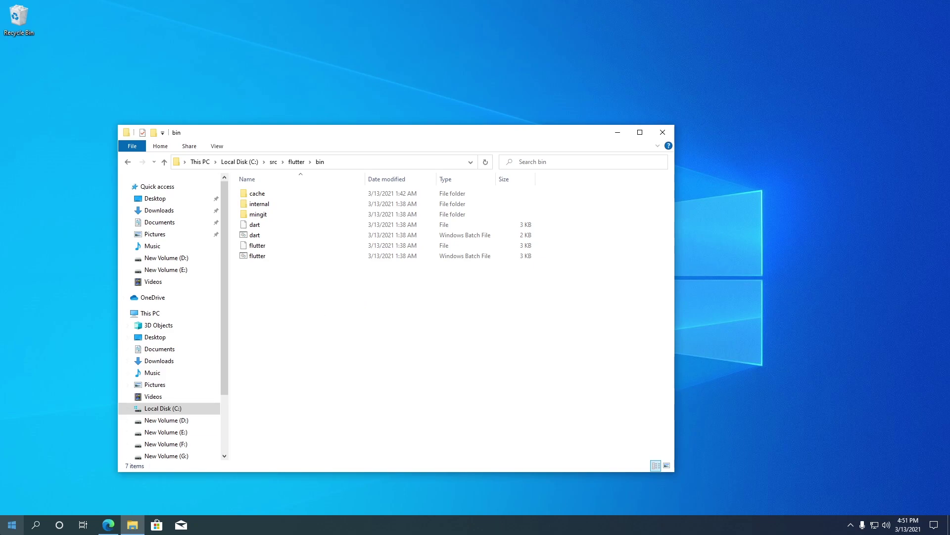
left_click(12, 525)
type("power")
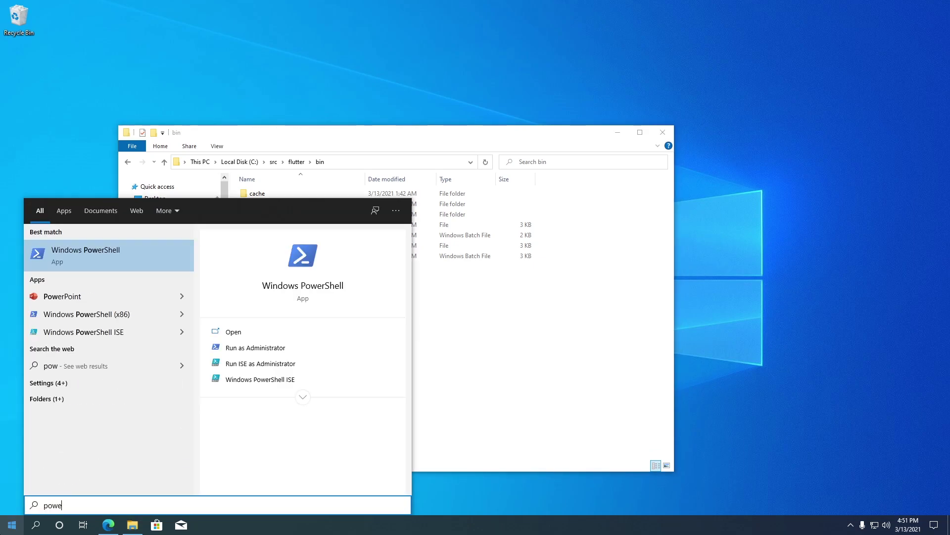
left_click(63, 251)
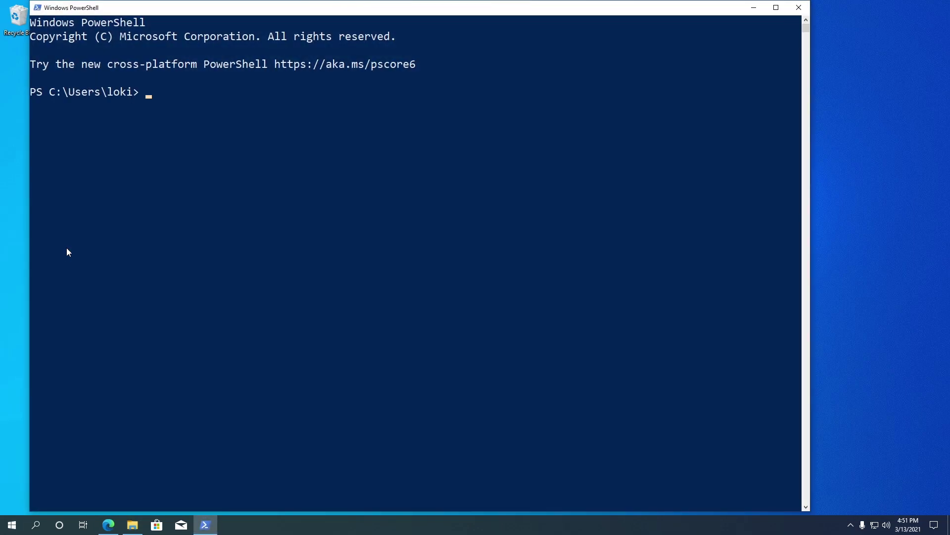
type("flutt")
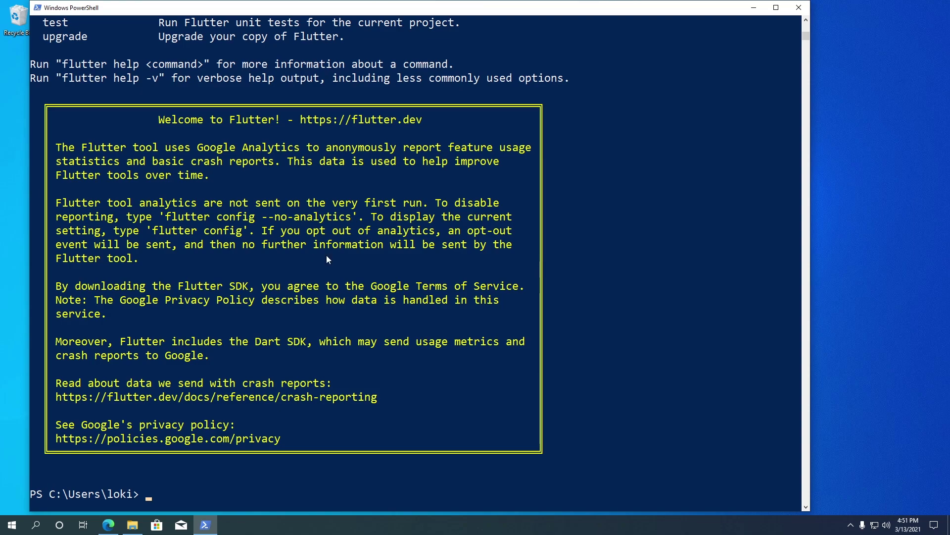
Step: Read the 'Run flutter doctor' section of Edge's install guide, then return to PowerShell
left_click(115, 532)
scroll(292, 292, "down", 5)
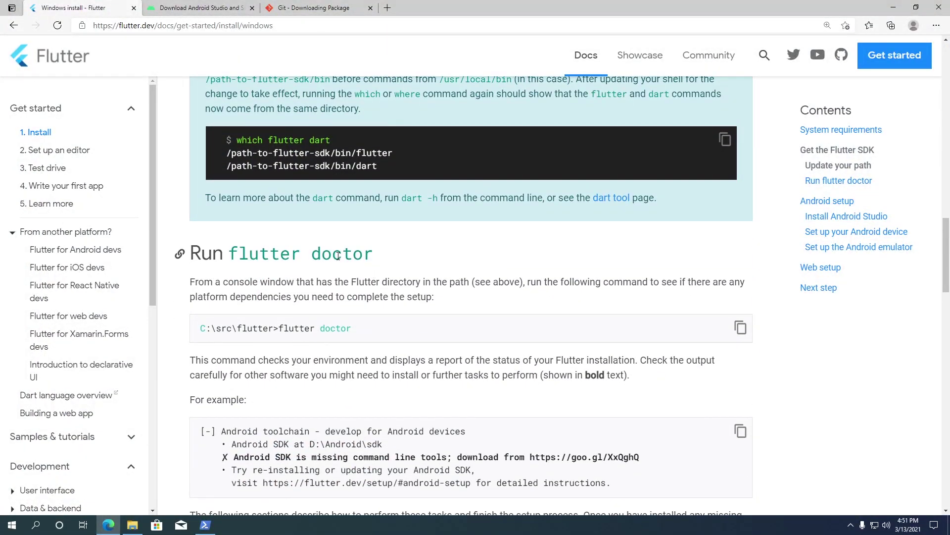
scroll(337, 261, "down", 2)
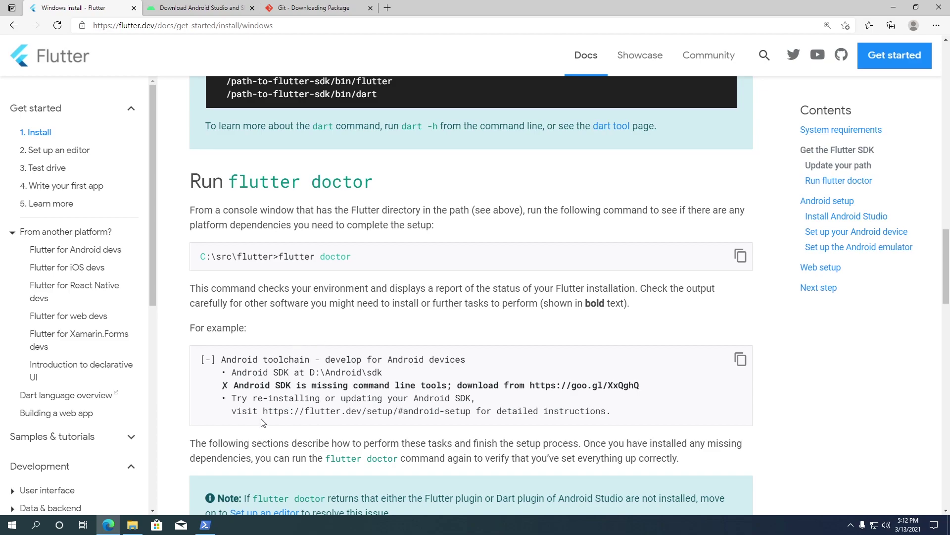
left_click(206, 526)
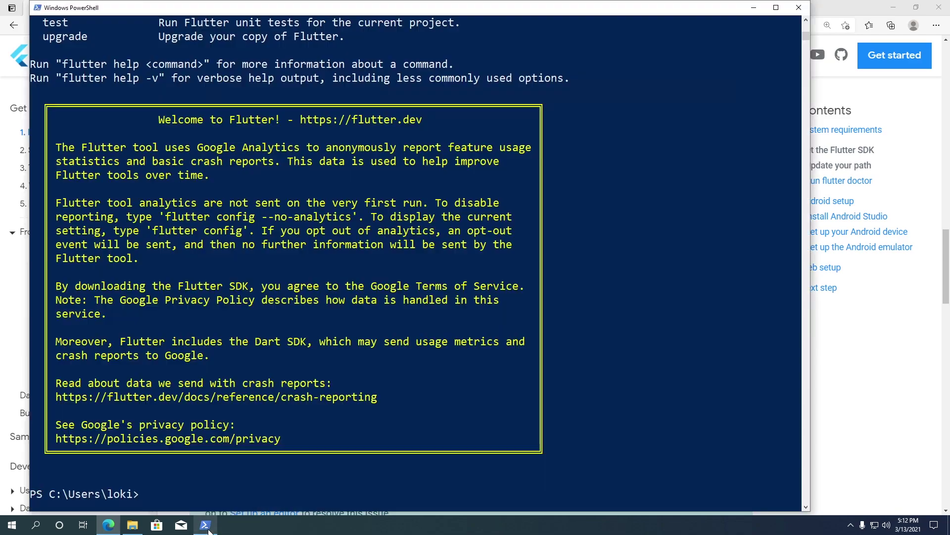
scroll(445, 302, "down", 10)
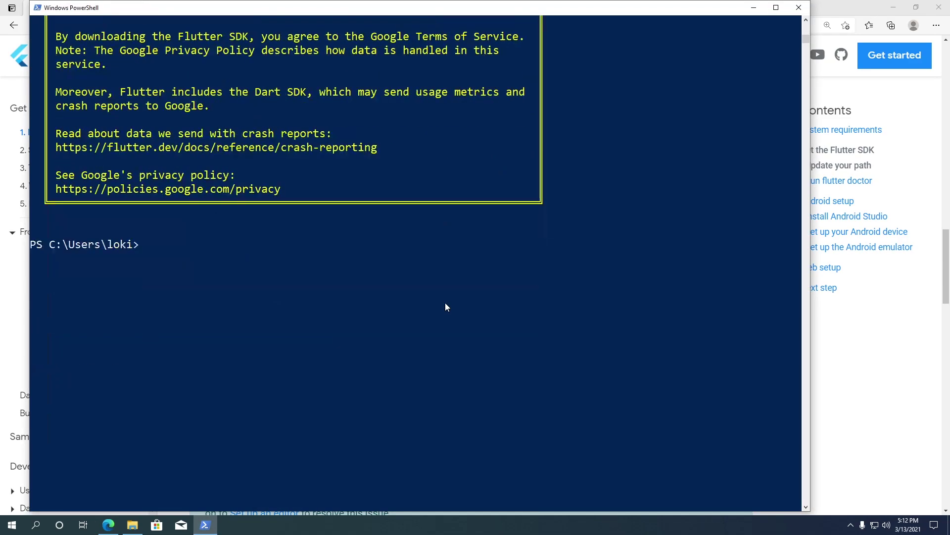
Step: Run flutter doctor, which reports missing Android SDK and Android Studio, then minimize PowerShell
scroll(446, 307, "down", 1)
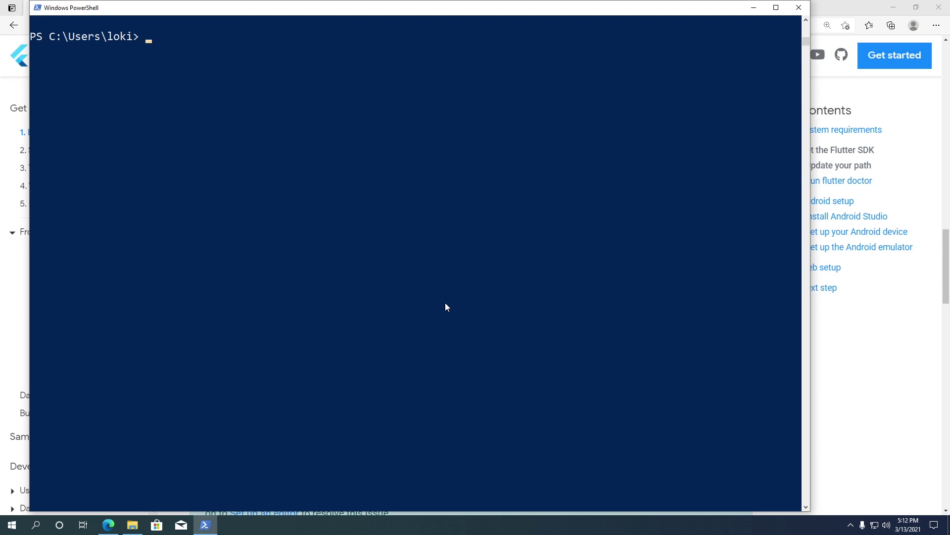
type("flutter doctor")
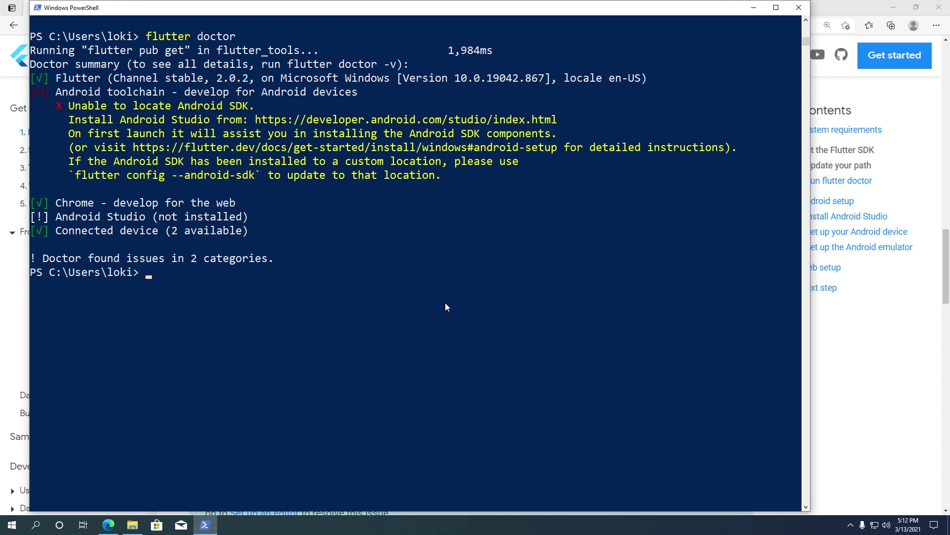
left_click(754, 8)
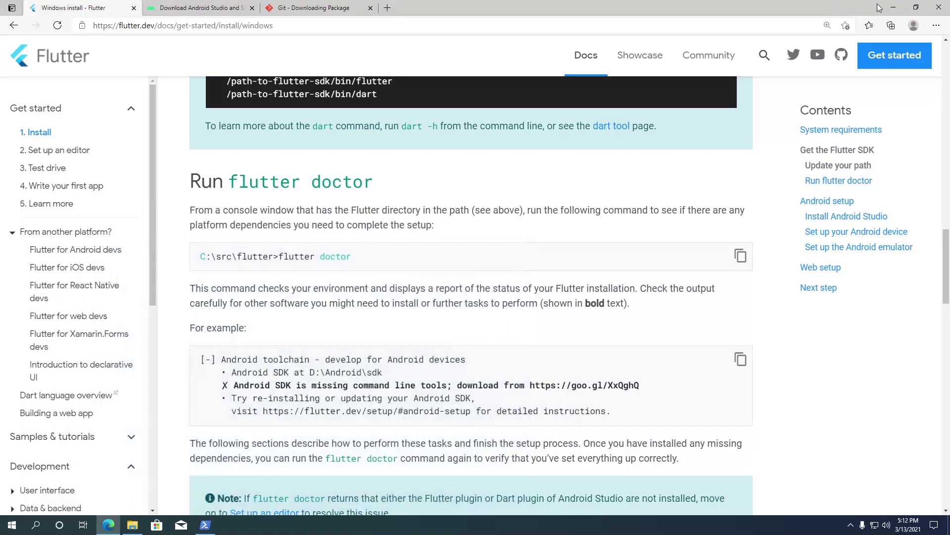
Step: Launch the Android Studio installer from the Downloads folder and allow it to make changes
left_click(893, 7)
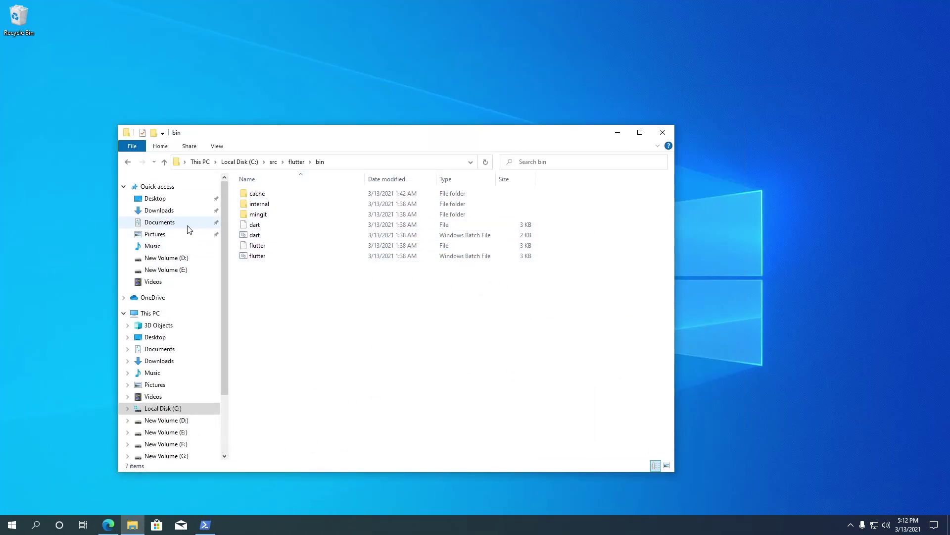
left_click(172, 217)
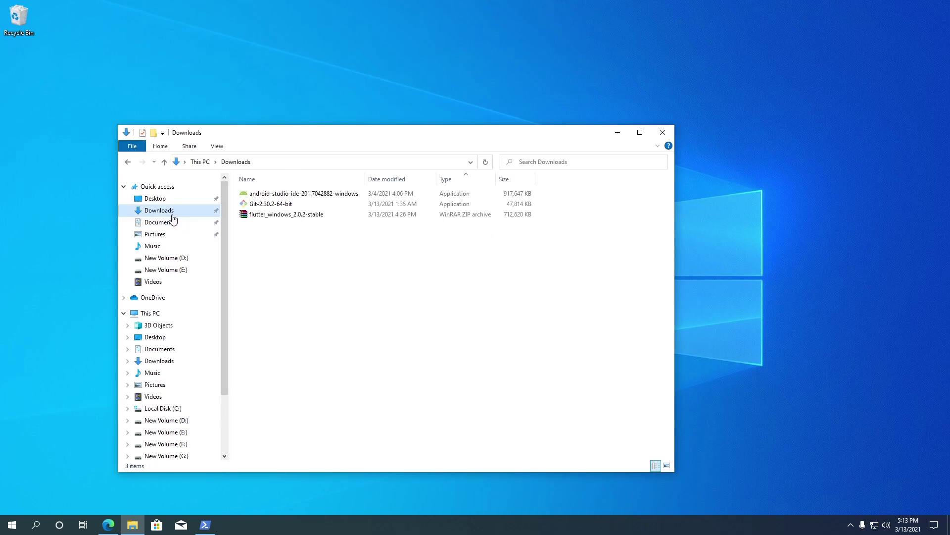
left_click(297, 197)
right_click(298, 199)
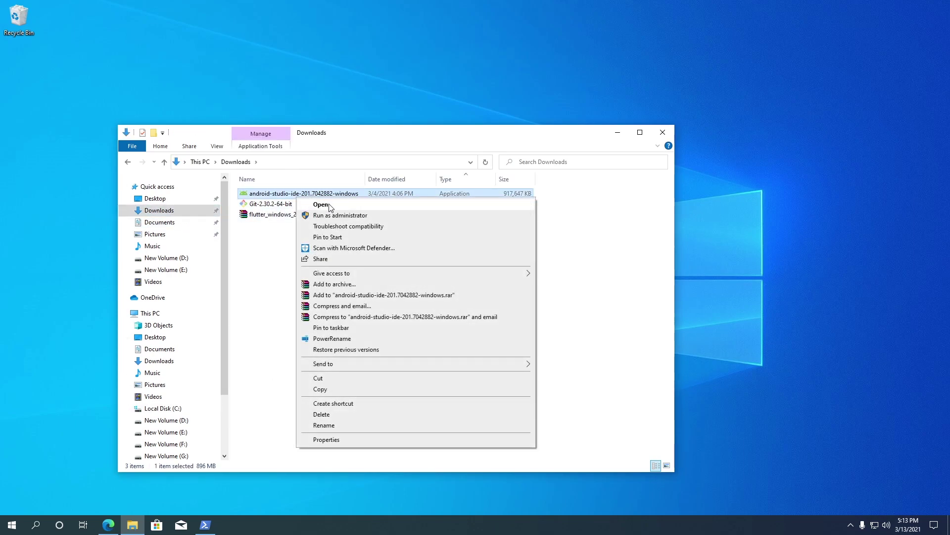
left_click(330, 204)
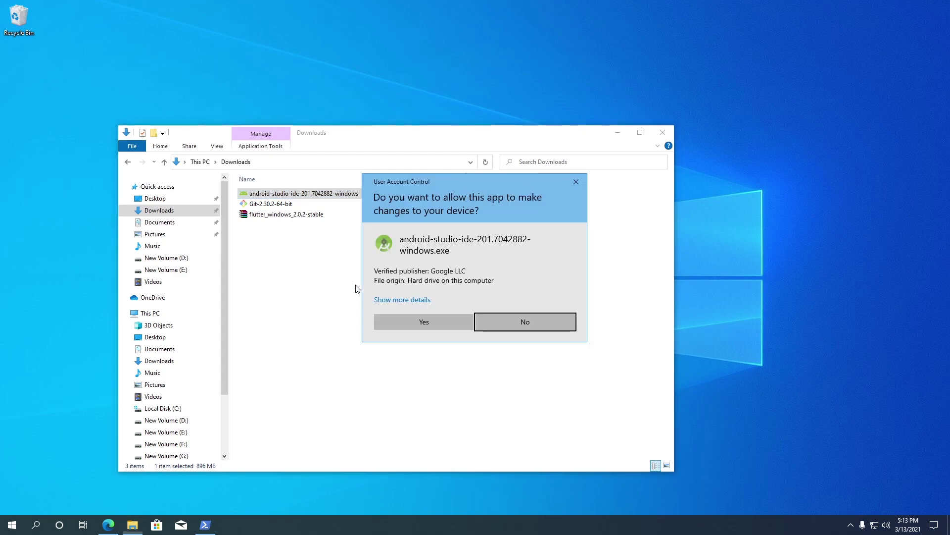
left_click(427, 322)
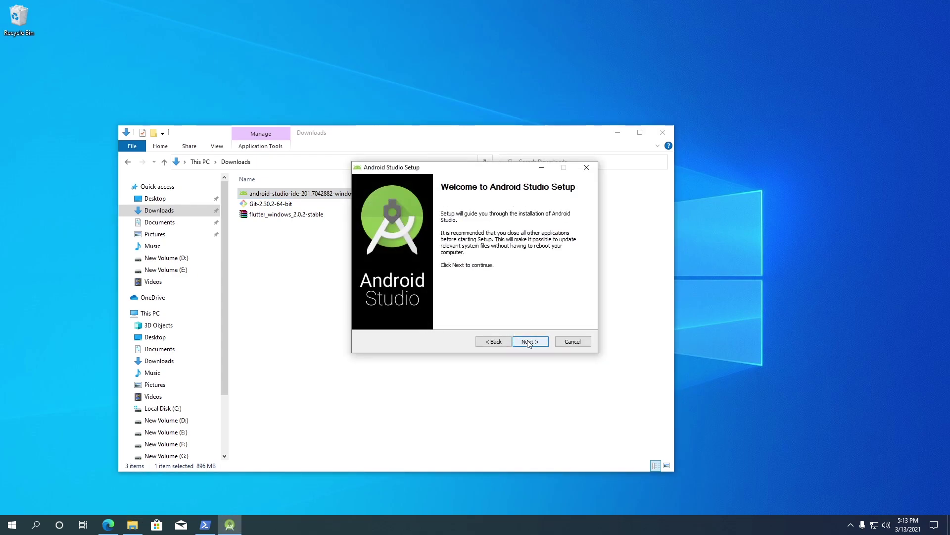
Step: Install Android Studio with default components, location and Start Menu folder, then launch it
left_click(529, 343)
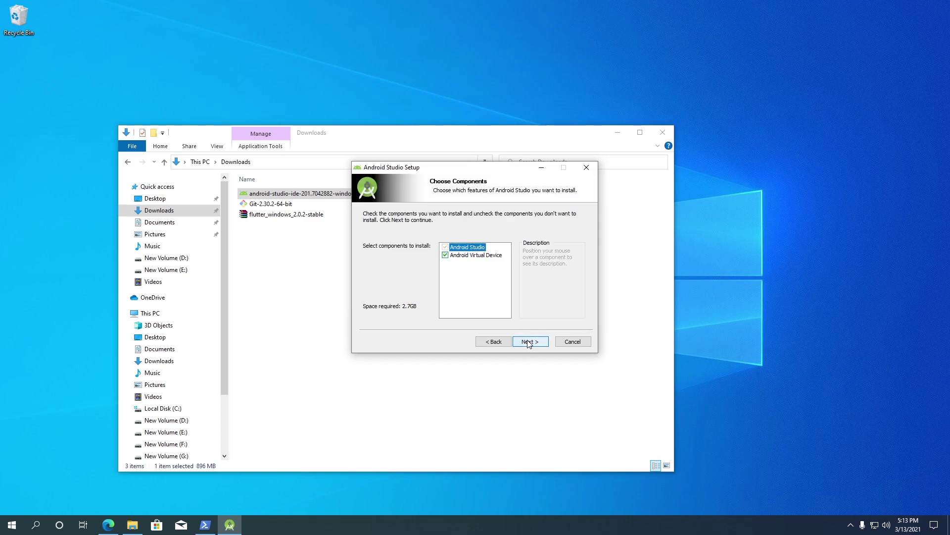
left_click(529, 342)
left_click(533, 341)
left_click(531, 341)
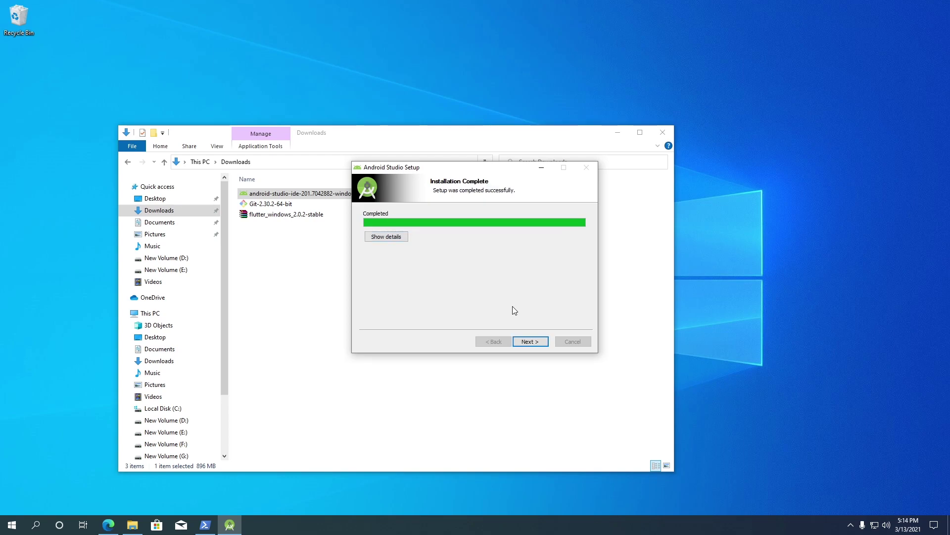
left_click(535, 346)
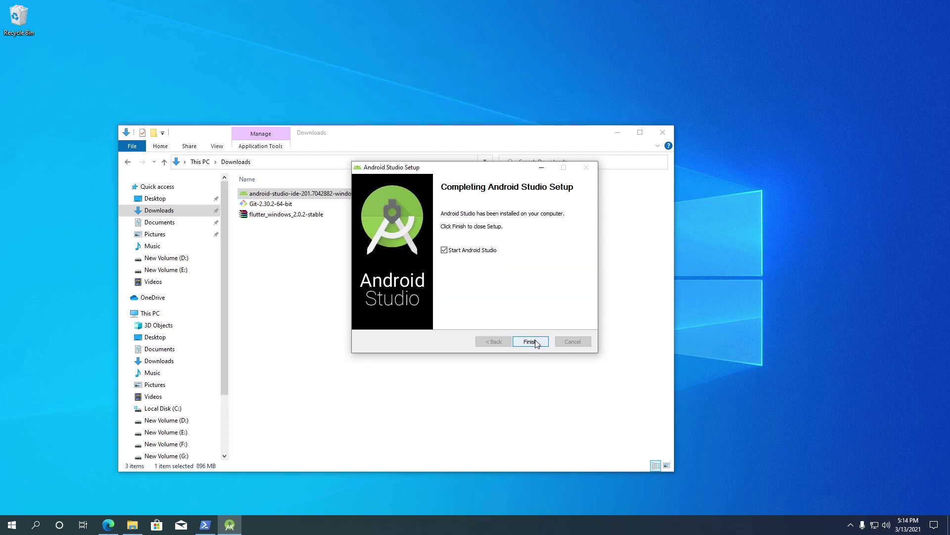
left_click(531, 341)
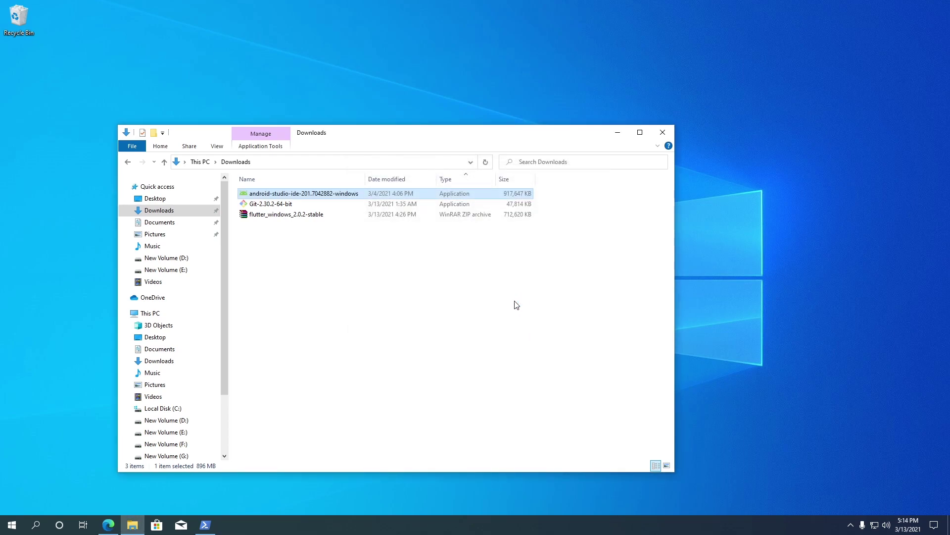
Step: Start Android Studio without importing settings, dismiss the update notice and begin the setup wizard
left_click(616, 133)
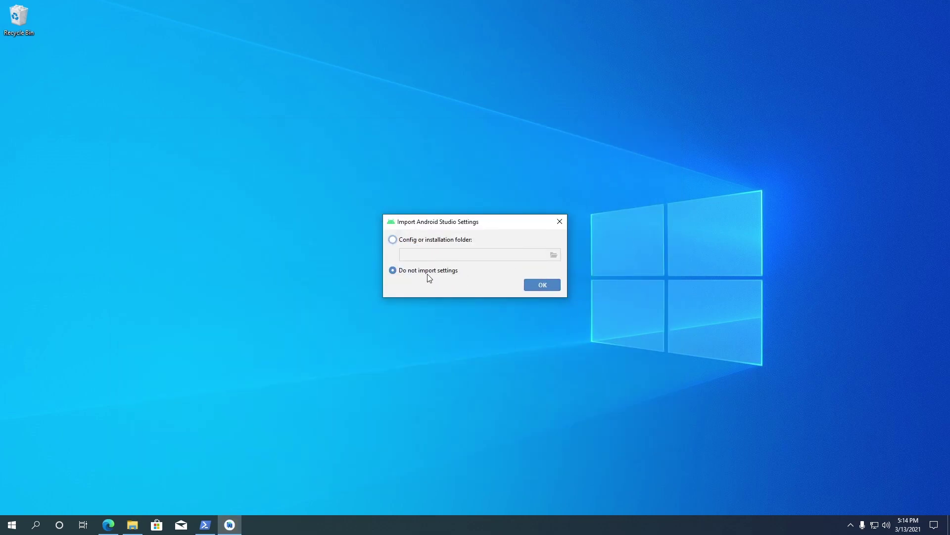
left_click(542, 286)
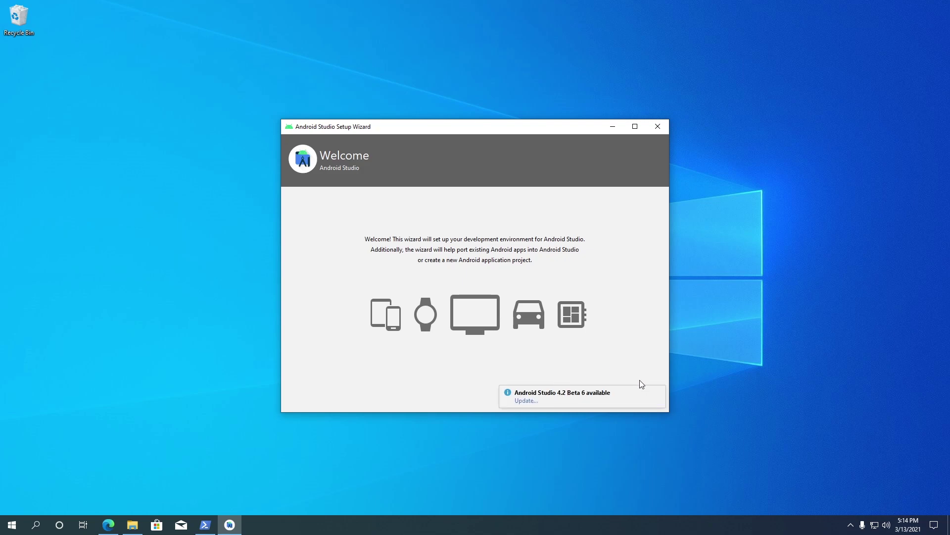
left_click(660, 392)
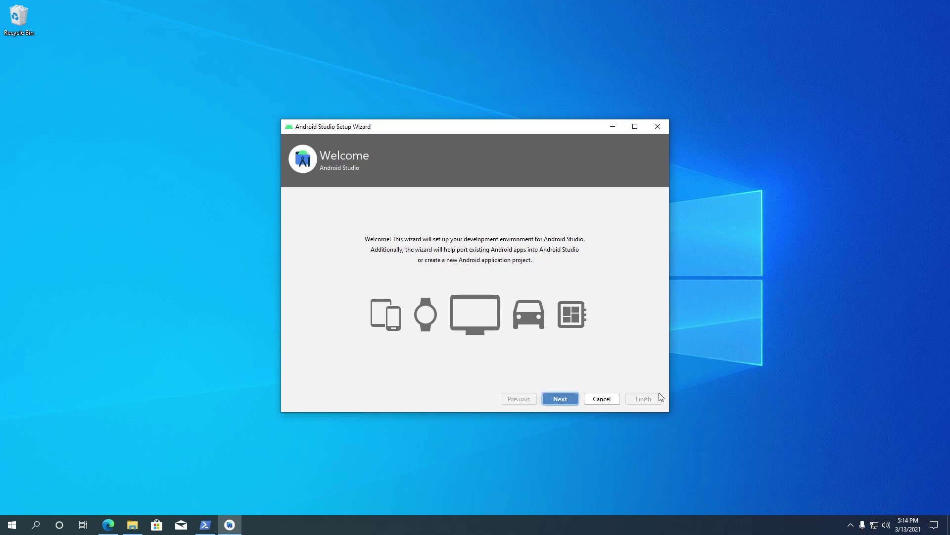
left_click(565, 399)
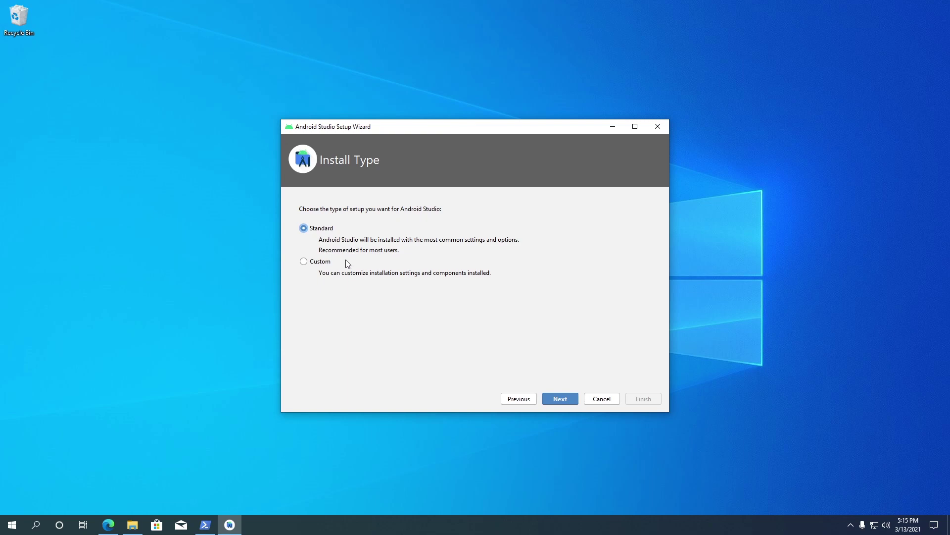
Step: Choose a custom install with the bundled JDK, Darcula theme, listed SDK components and 2 GB emulator RAM
left_click(328, 262)
left_click(562, 399)
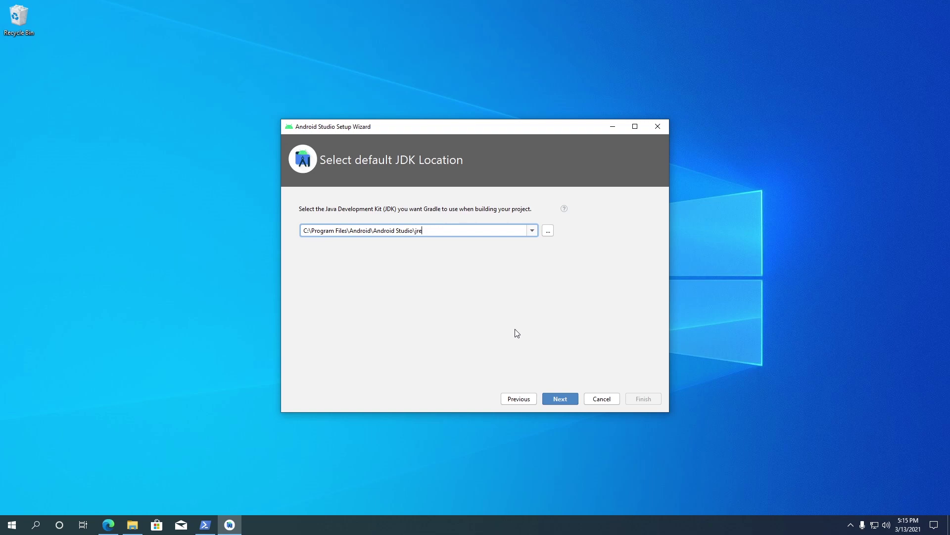
left_click(568, 398)
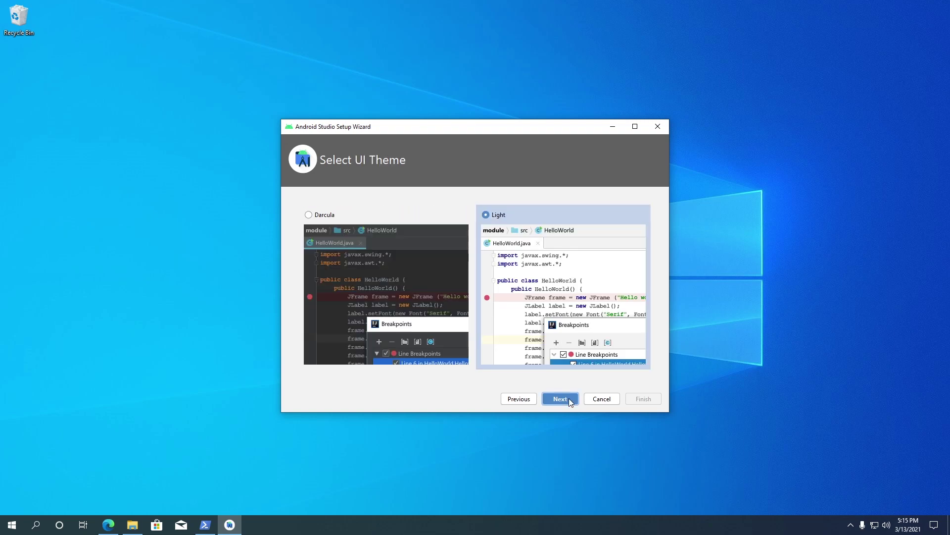
left_click(327, 215)
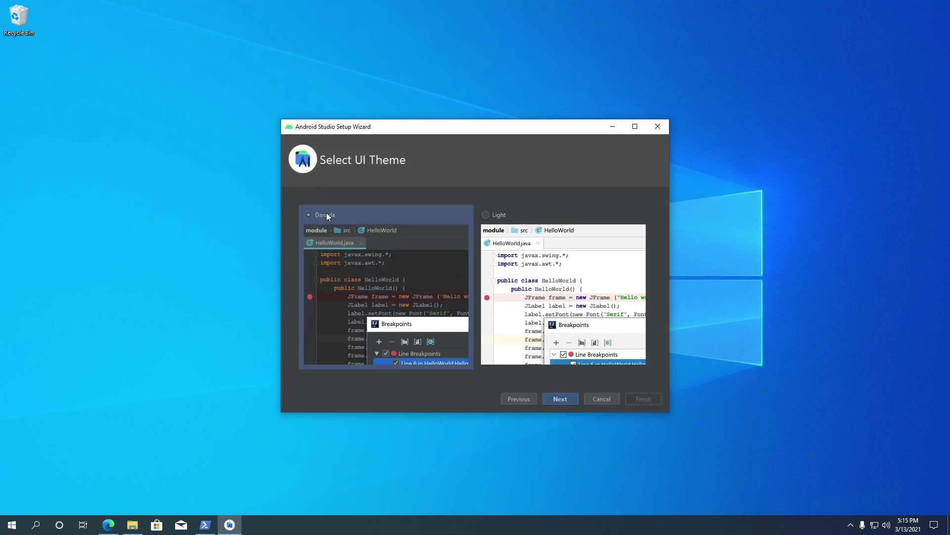
left_click(565, 399)
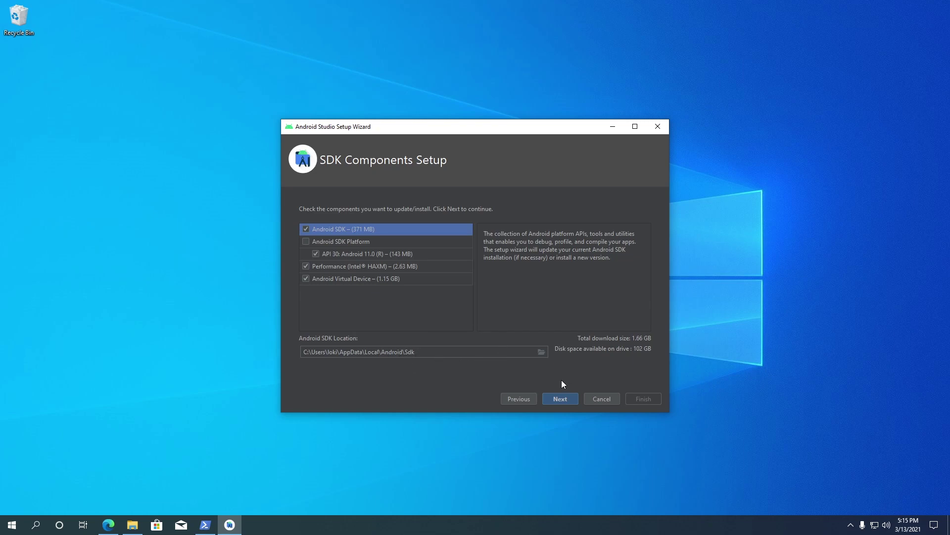
left_click(563, 399)
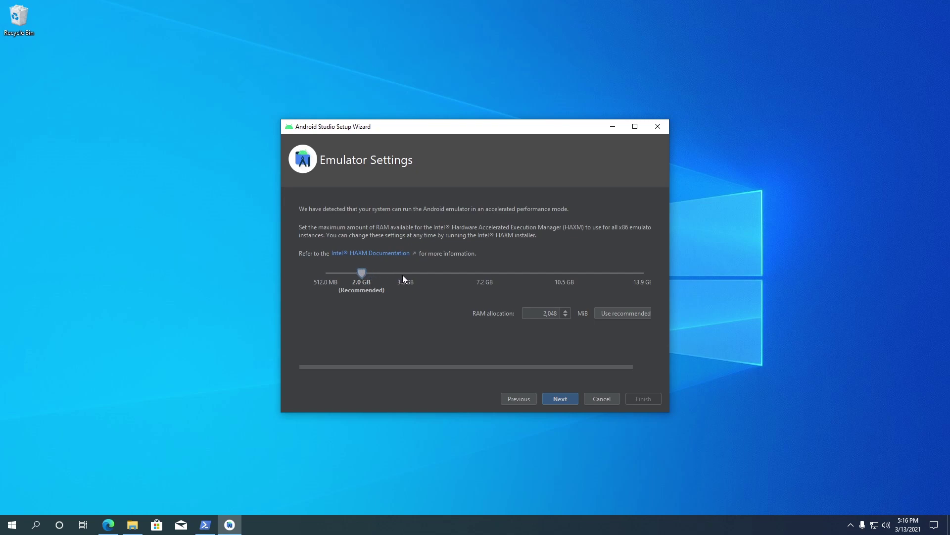
left_click(568, 396)
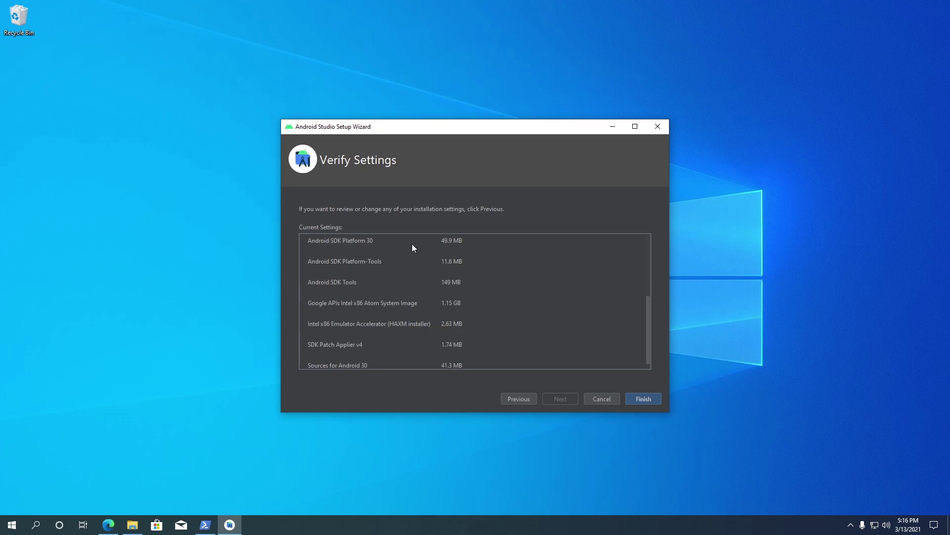
Step: Download the SDK components, approve the HAXM install, and finish once Pixel_3a_API_30_x86 is created
left_click(641, 398)
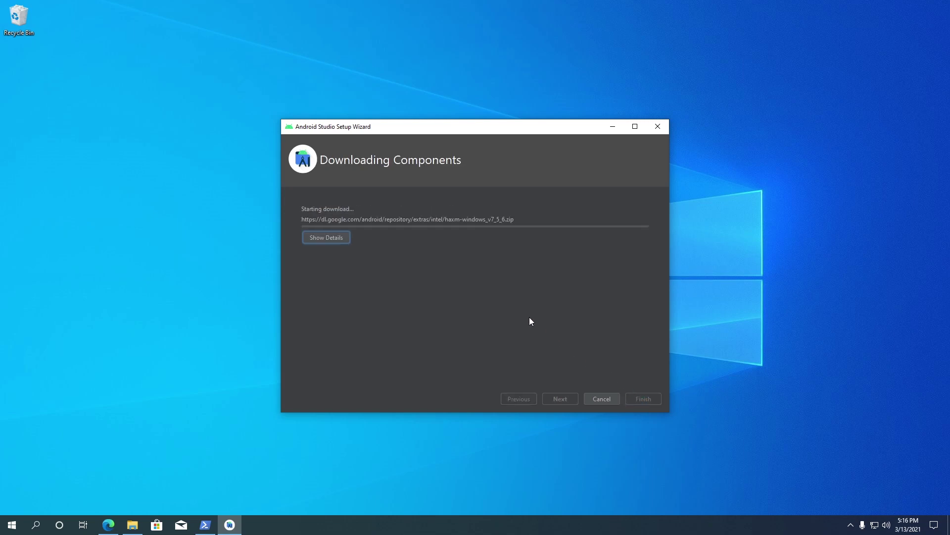
left_click(325, 238)
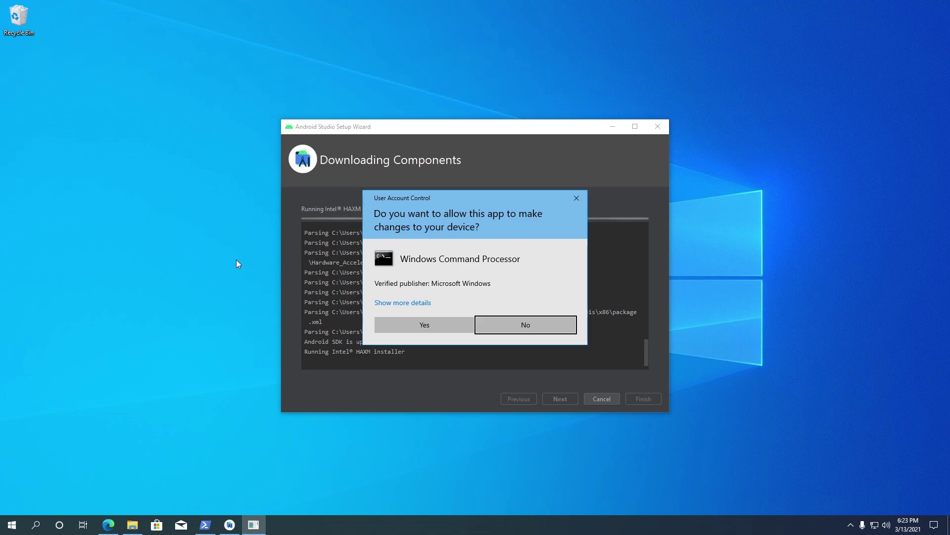
left_click(426, 329)
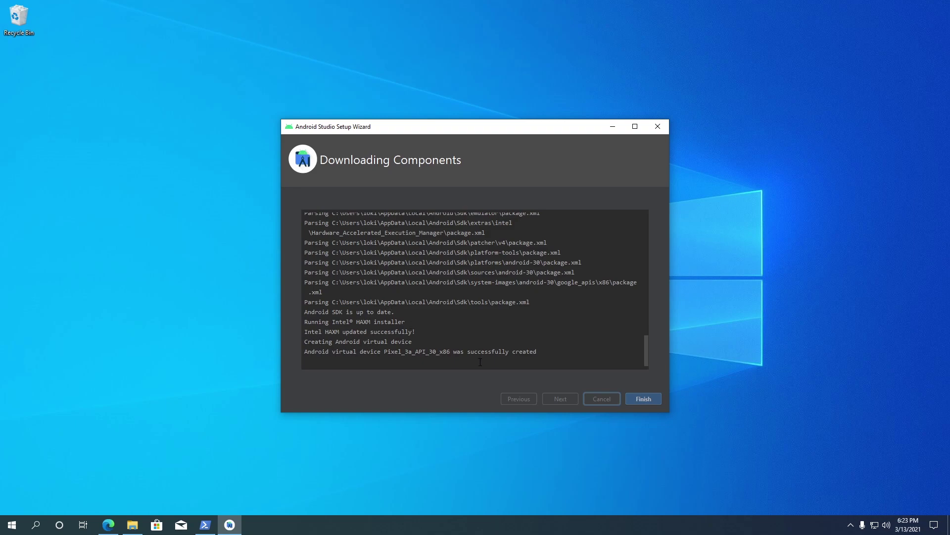
left_click(650, 400)
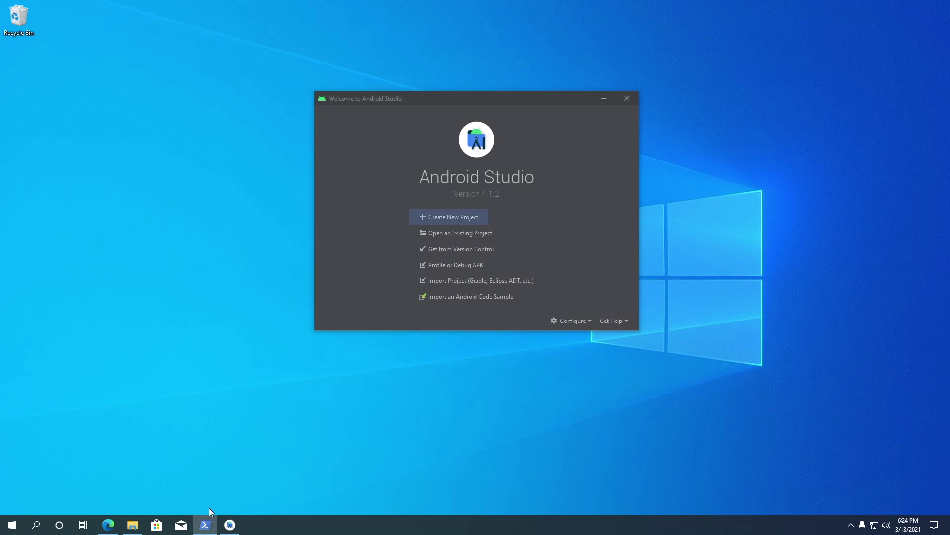
Step: Rerun flutter doctor in PowerShell, then enter flutter doctor --android-licenses
left_click(205, 524)
type("flu")
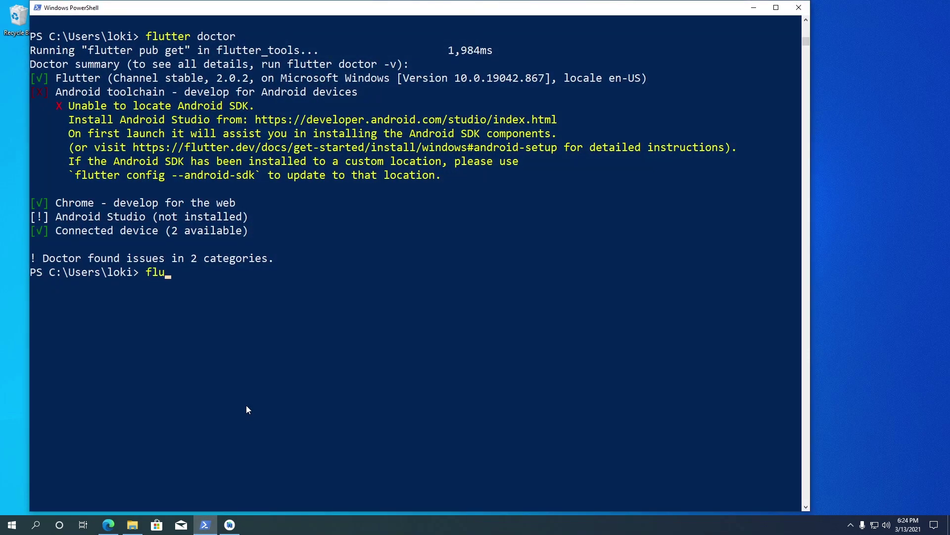
type("tter doctor")
key("Return")
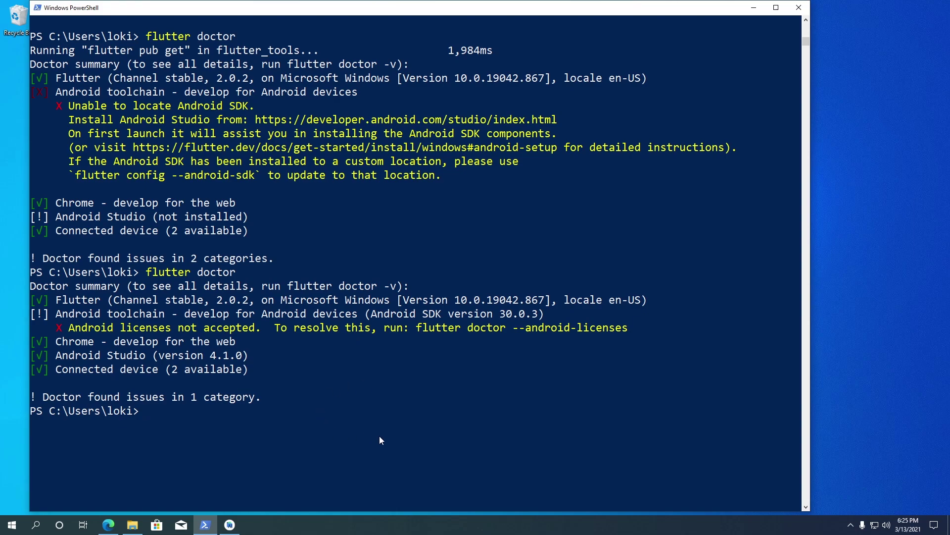
type("flutter doctor --android")
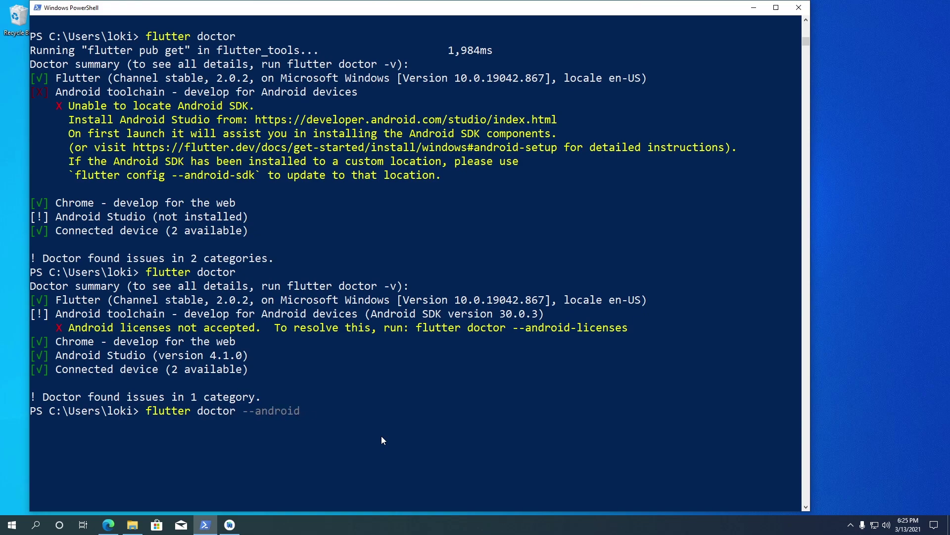
type("-licenses")
Step: Run the Android licence review and accept the first SDK licences with y
key("Return")
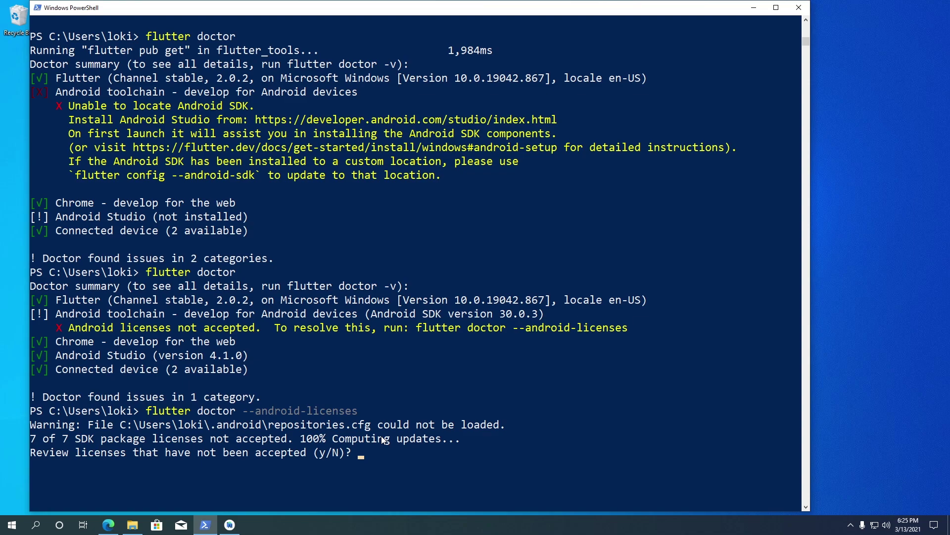
type("y")
key("Return")
type("y")
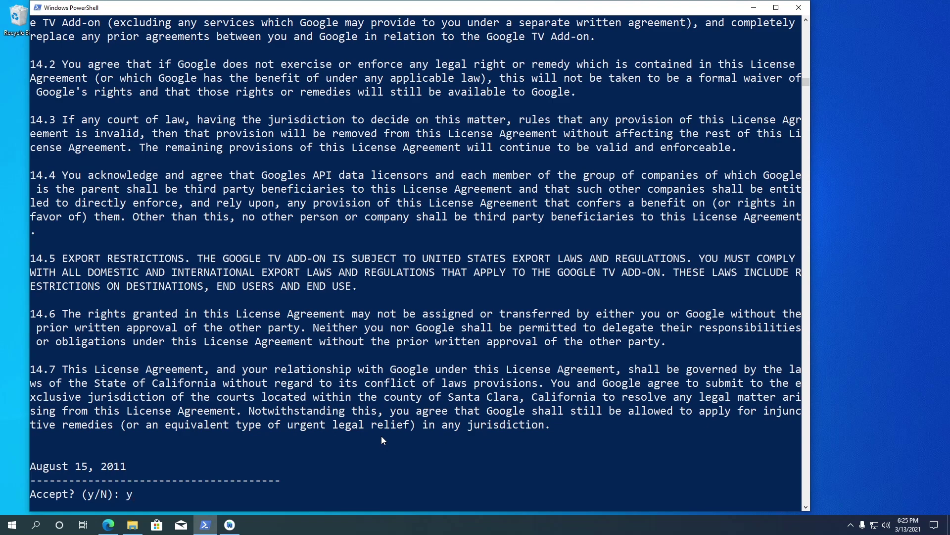
key("Return")
type("y")
key("Return")
type("y")
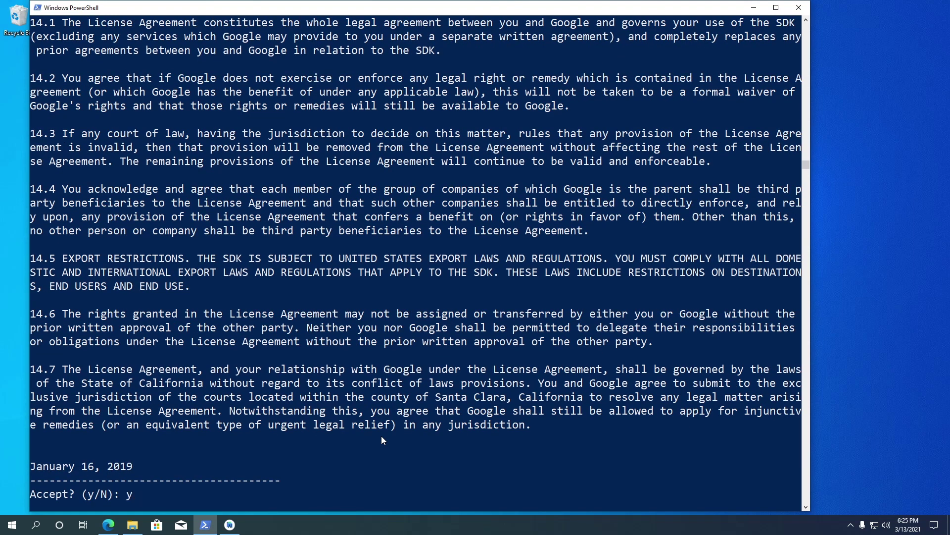
key("Return")
type("y")
key("Return")
Step: Accept the remaining licences, including Intel HAXM, and rerun flutter doctor showing no issues
type("y")
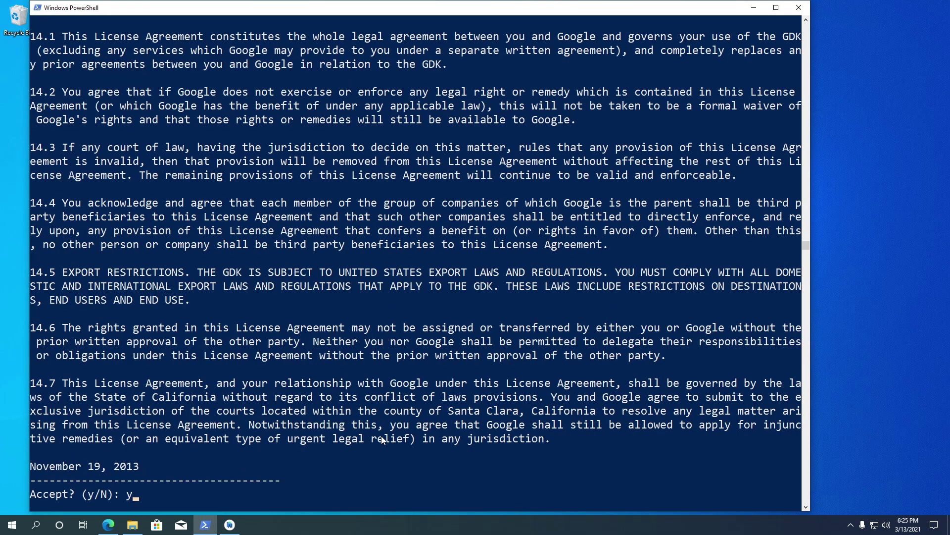
key("Return")
type("y")
key("Return")
type("y")
key("Return")
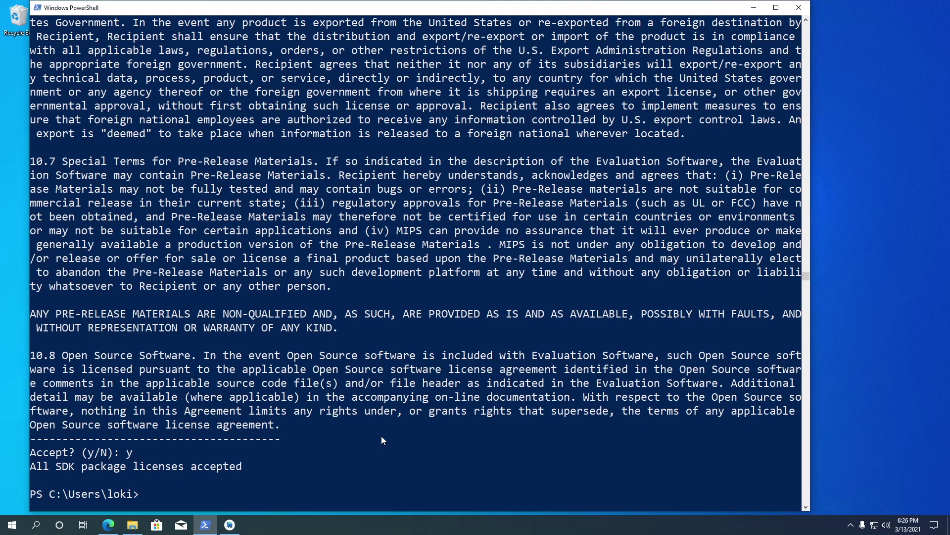
type("flutter doctor")
key("Return")
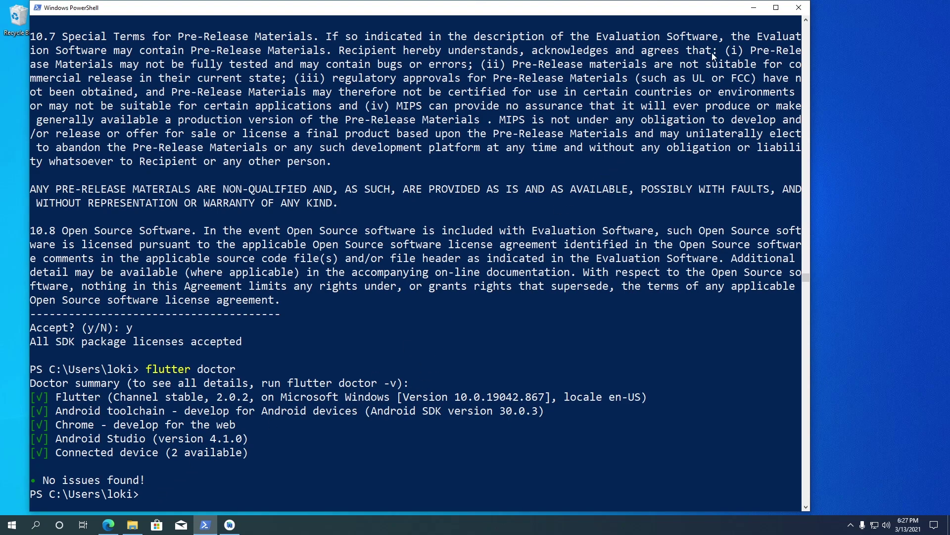
Step: In Edge's Flutter docs, go to Set up an editor and show the Visual Studio Code instructions
left_click(753, 8)
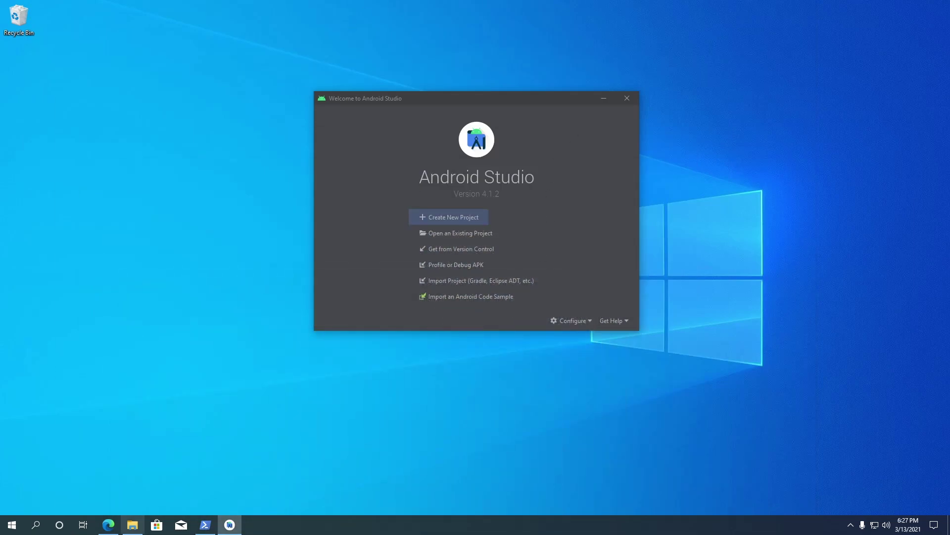
left_click(109, 525)
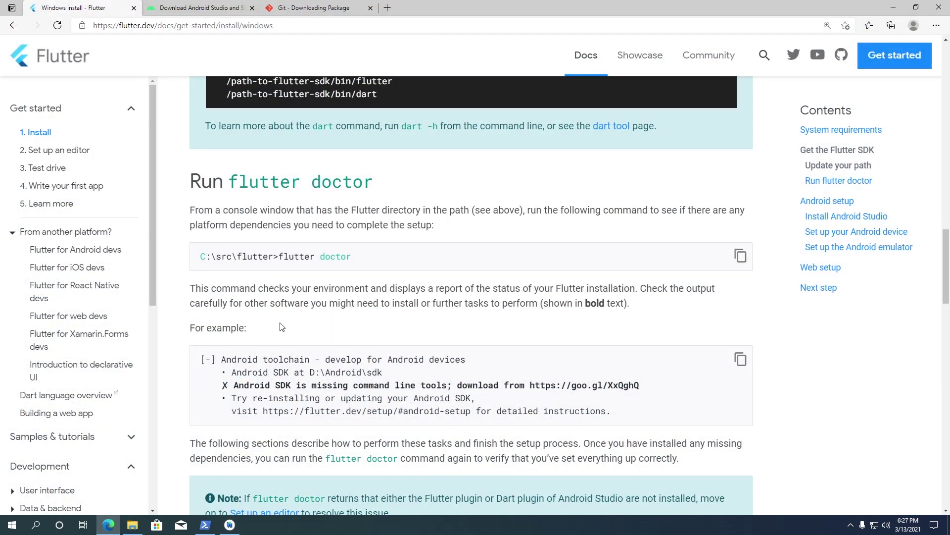
left_click(812, 294)
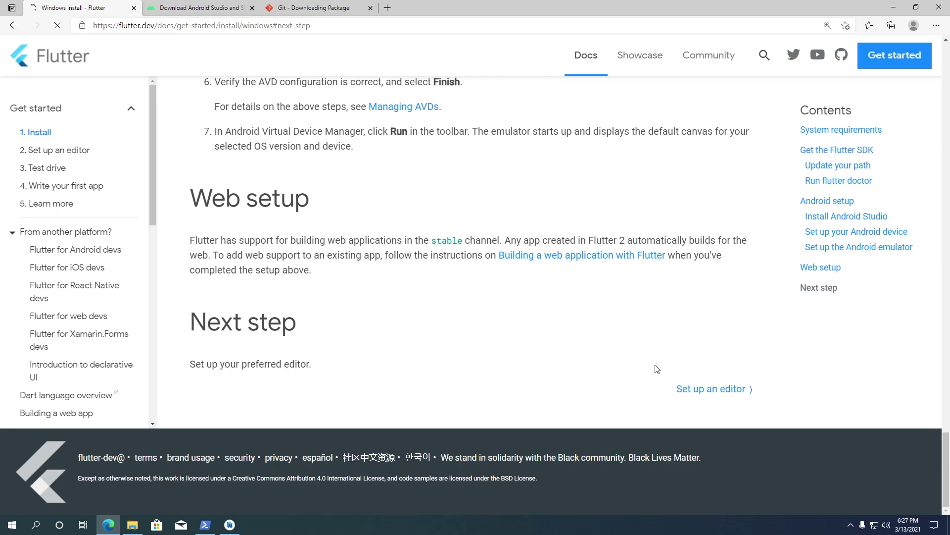
left_click(681, 388)
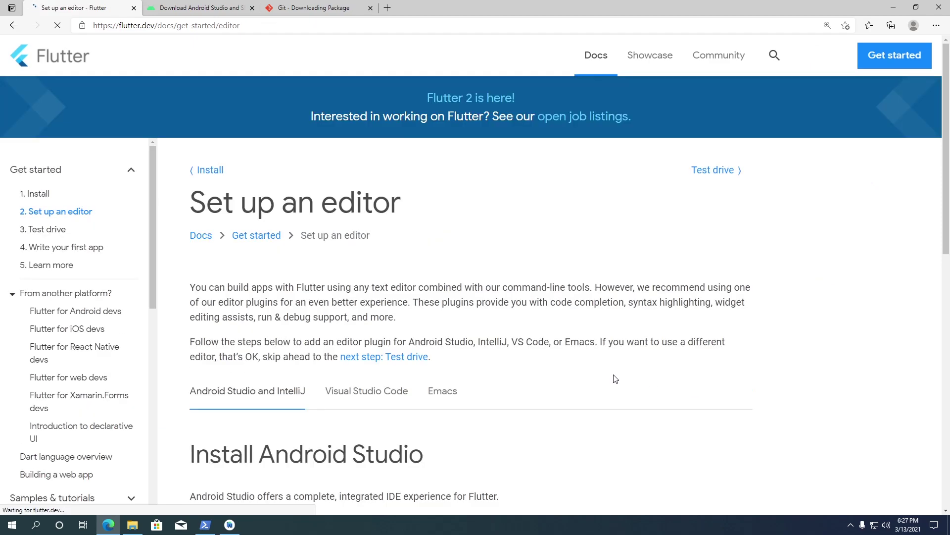
scroll(573, 375, "down", 3)
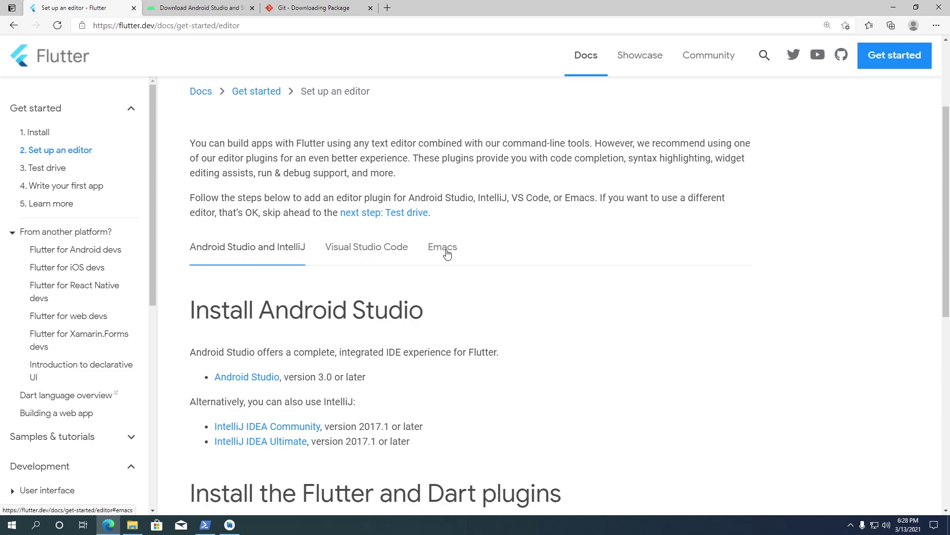
left_click(366, 248)
scroll(376, 322, "down", 3)
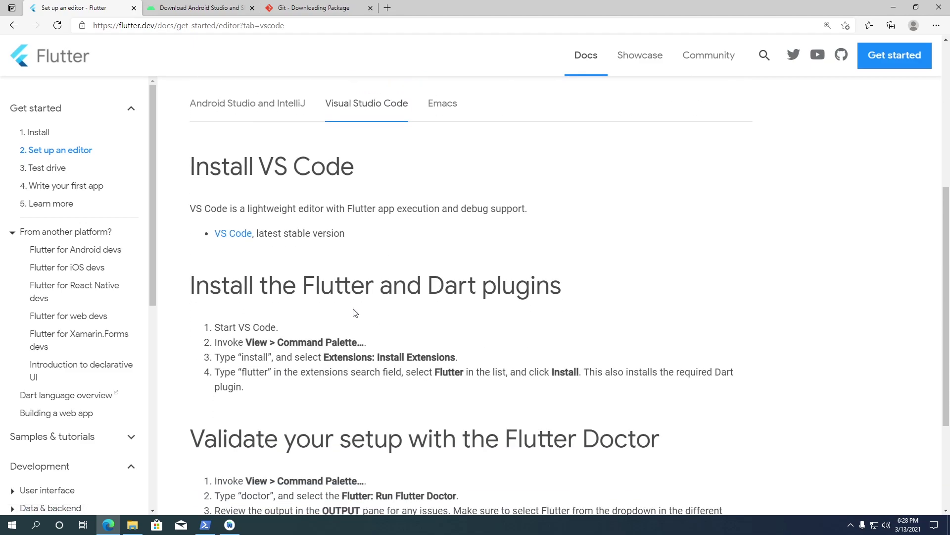
Step: Open the VS Code site in a new tab and download the Windows installer
right_click(231, 236)
left_click(311, 245)
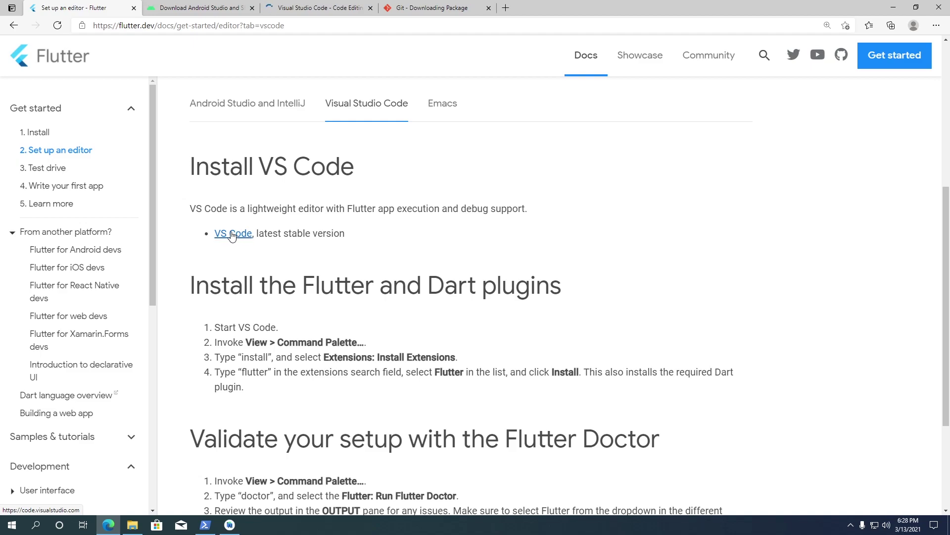
left_click(313, 11)
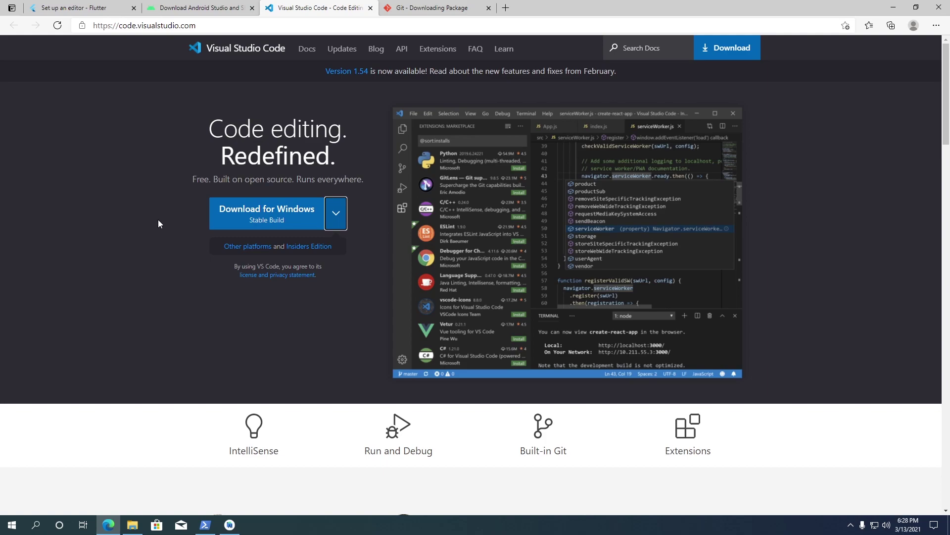
left_click(295, 221)
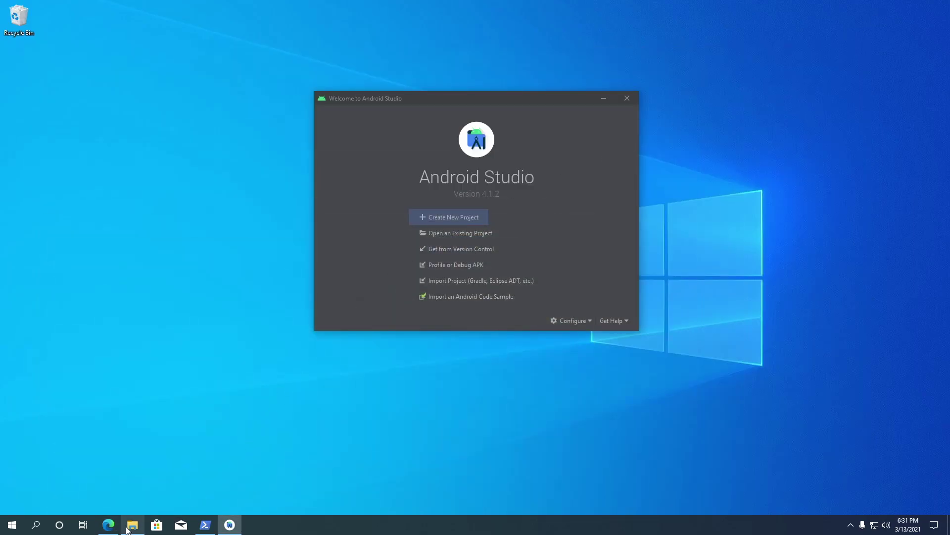
left_click(132, 525)
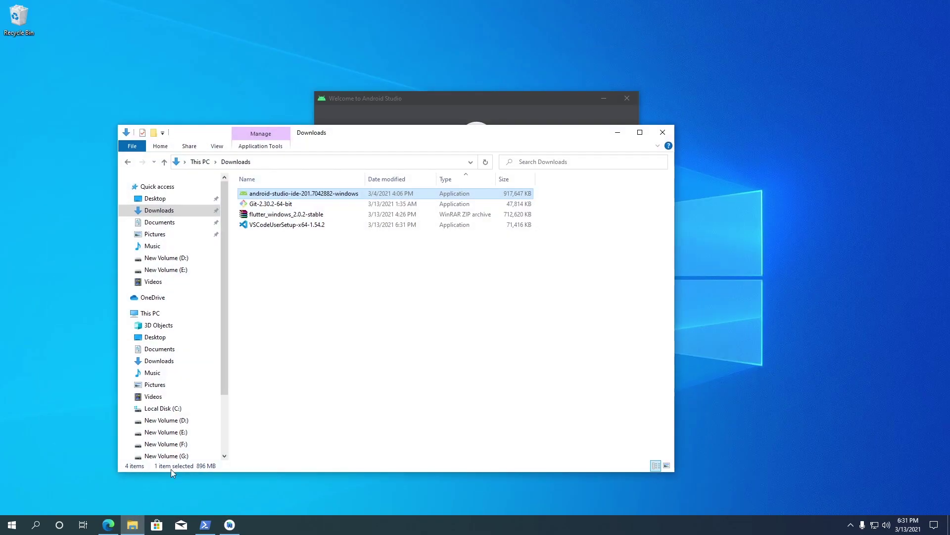
Step: Launch VSCodeUserSetup, accept the licence, and keep the default install and Start Menu folders
left_click(287, 225)
right_click(287, 226)
left_click(342, 232)
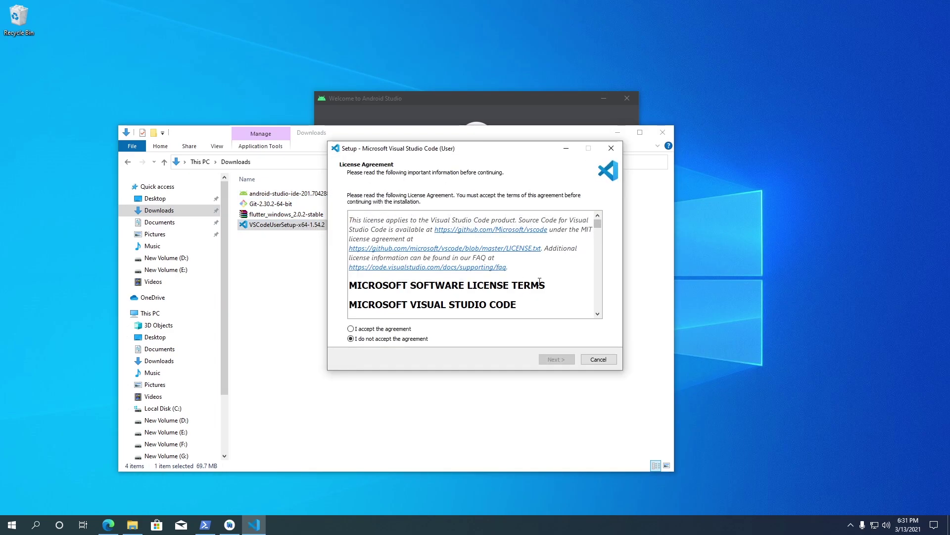
left_click(405, 329)
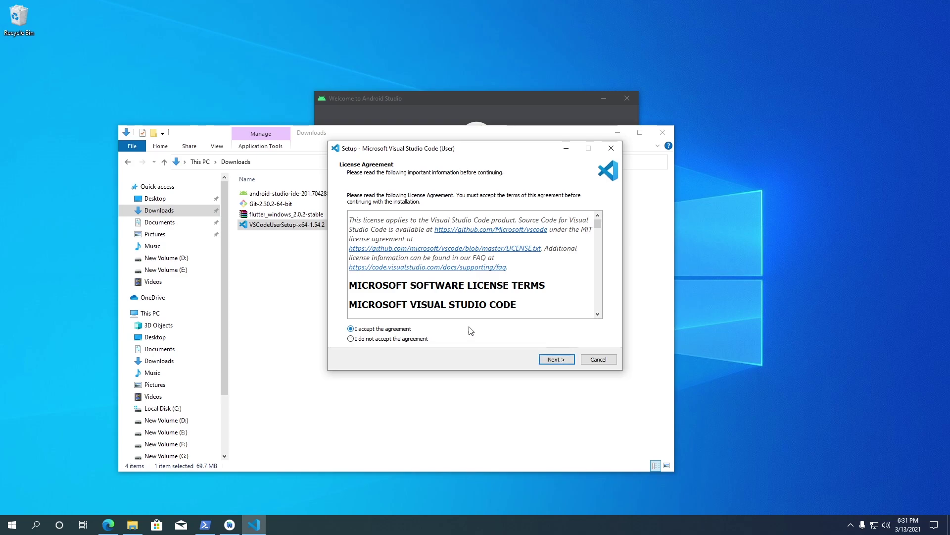
left_click(557, 359)
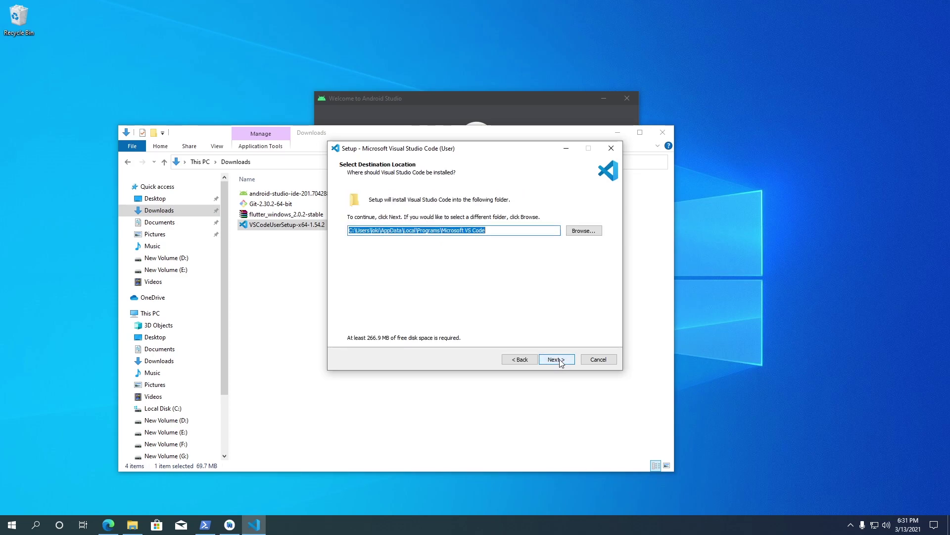
left_click(556, 359)
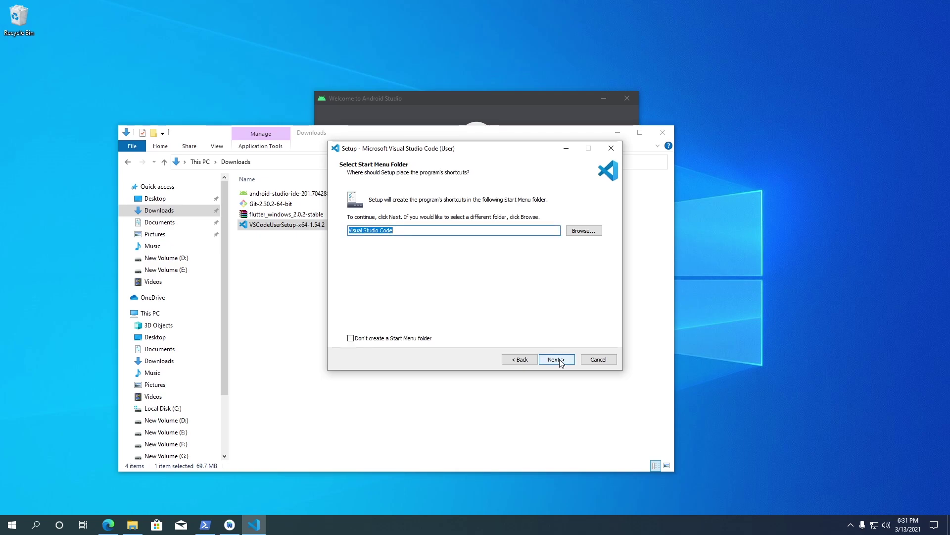
left_click(556, 360)
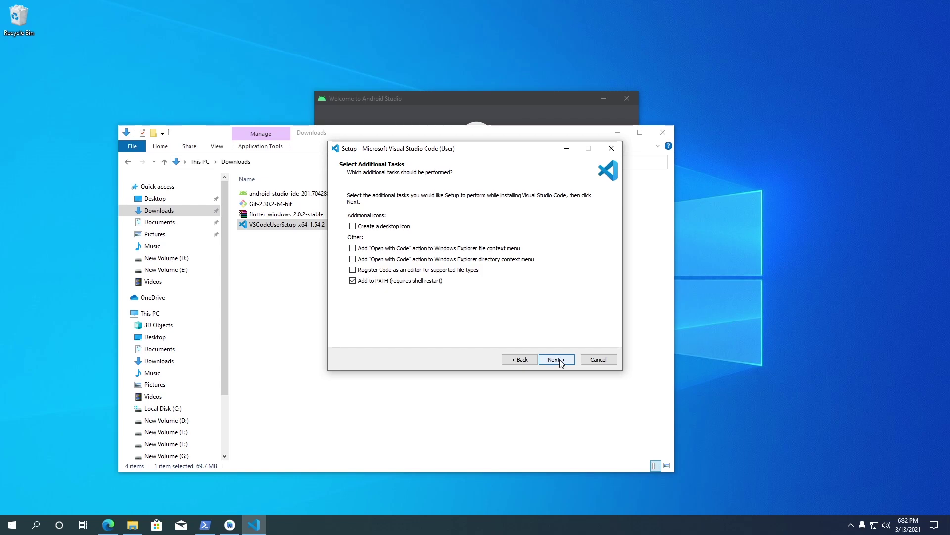
Step: Enable Register Code as an editor, install VS Code, and finish to launch it
left_click(353, 269)
left_click(557, 358)
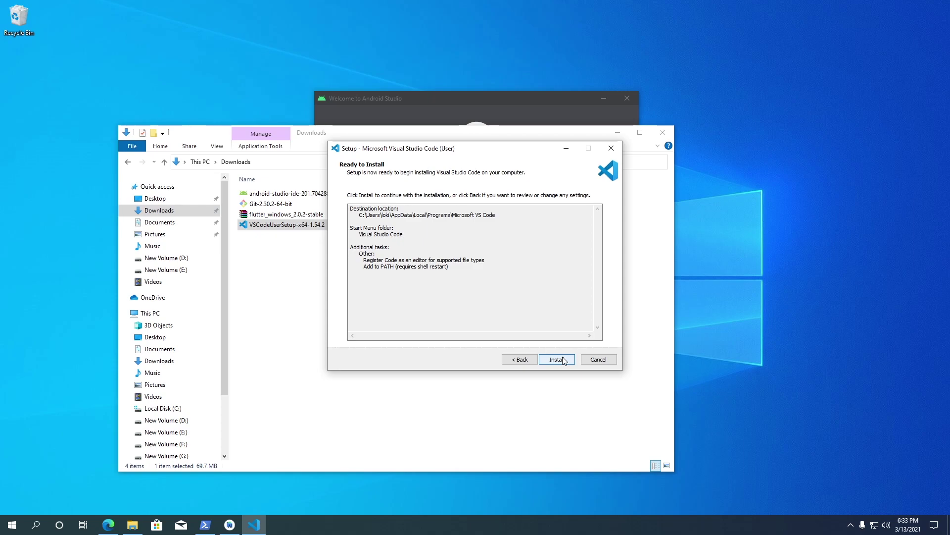
left_click(556, 359)
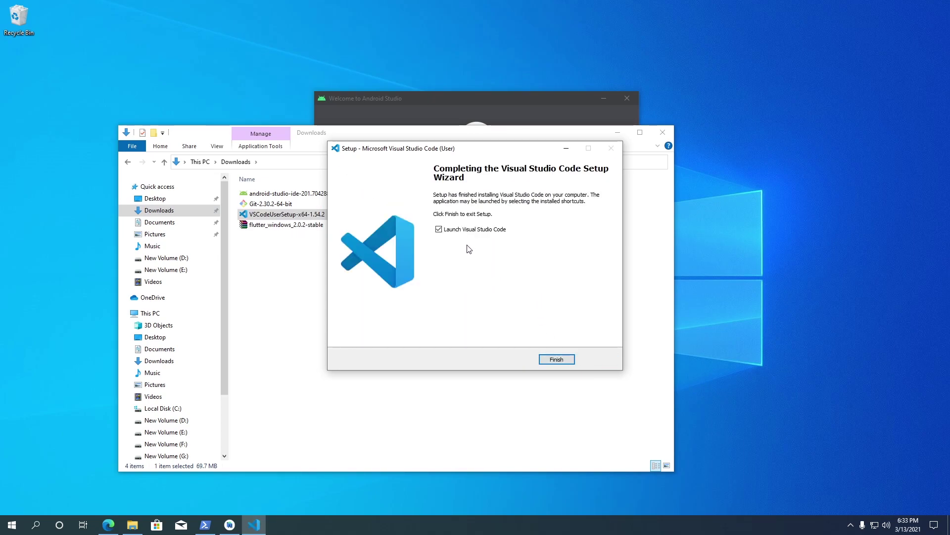
left_click(572, 360)
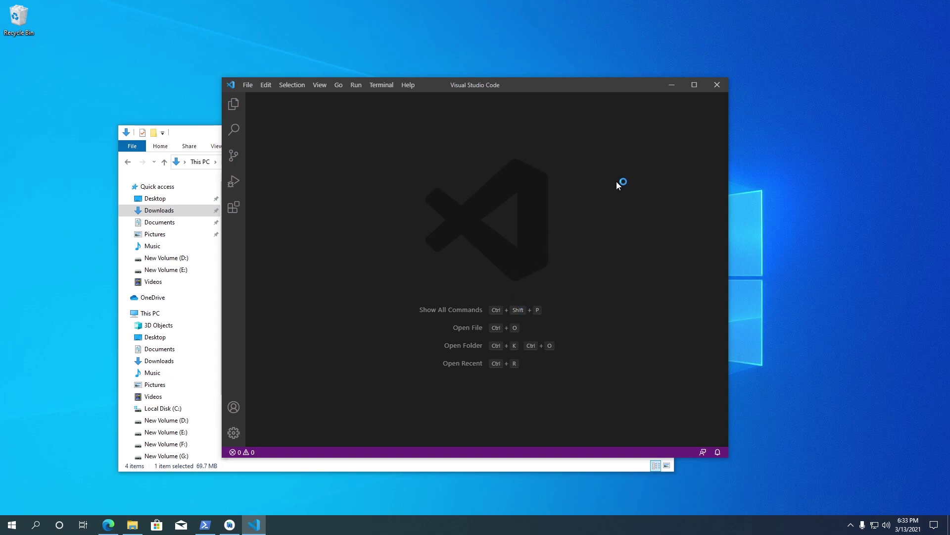
Step: Maximize VS Code and install the Flutter extension from the marketplace
left_click(694, 85)
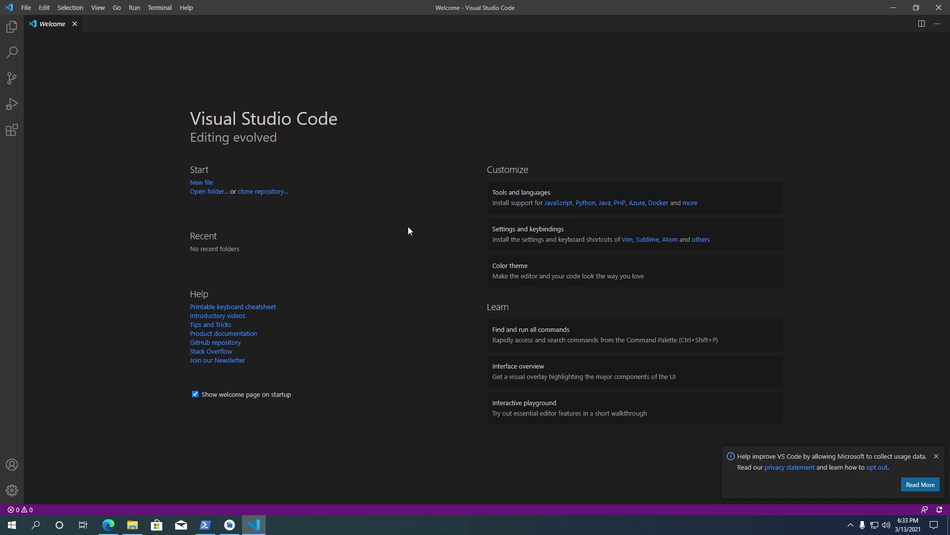
left_click(13, 131)
key("ctrl+equal")
type("flutter")
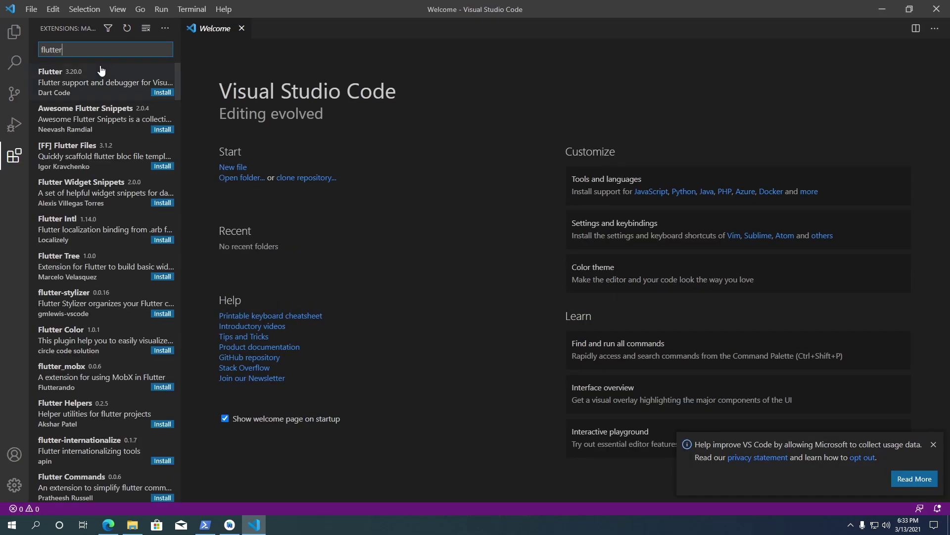
left_click(101, 83)
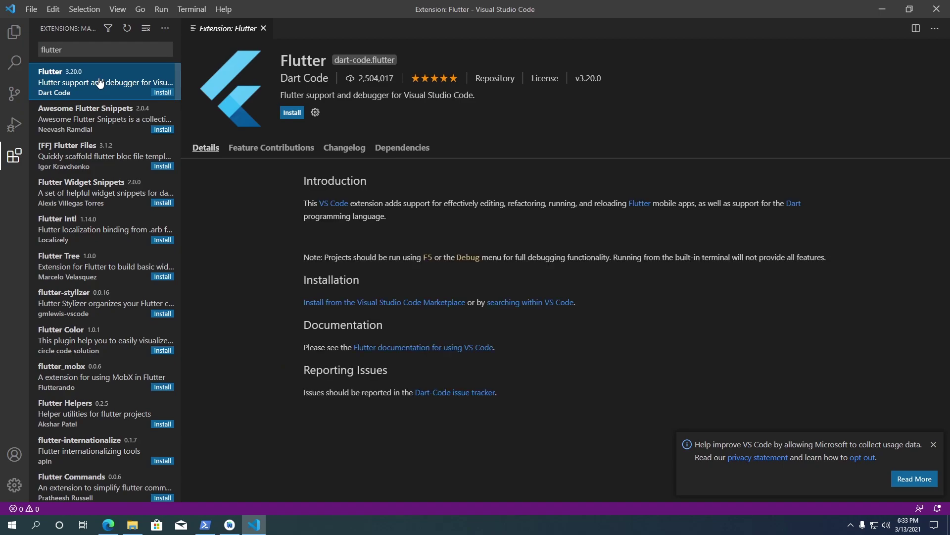
left_click(292, 113)
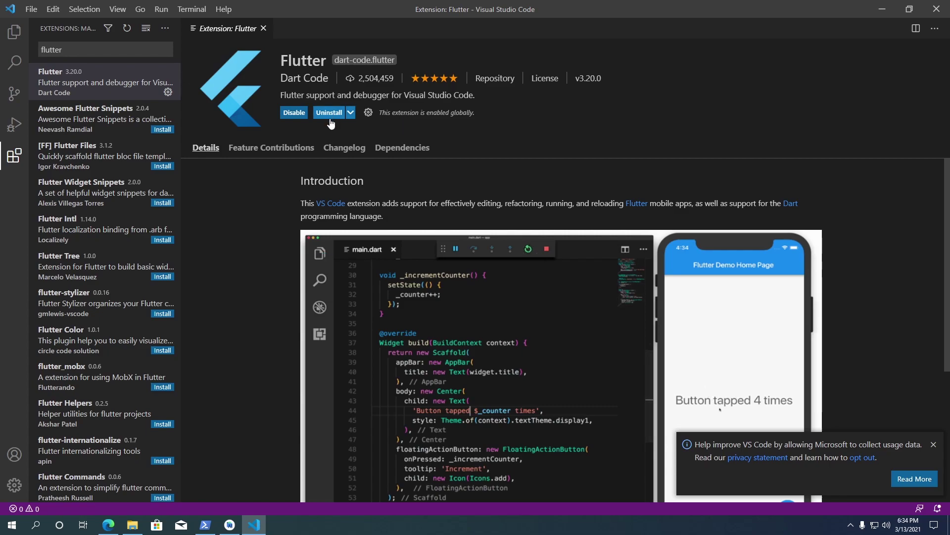
Step: Search for dart to confirm the Dart extension is installed, then close its page
left_click(119, 51)
key("ctrl+a")
type("dart")
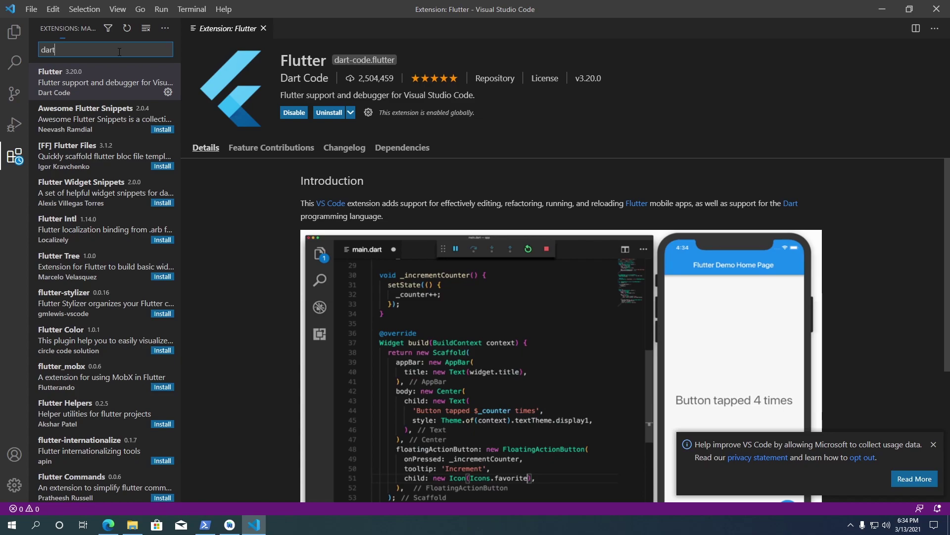
left_click(113, 84)
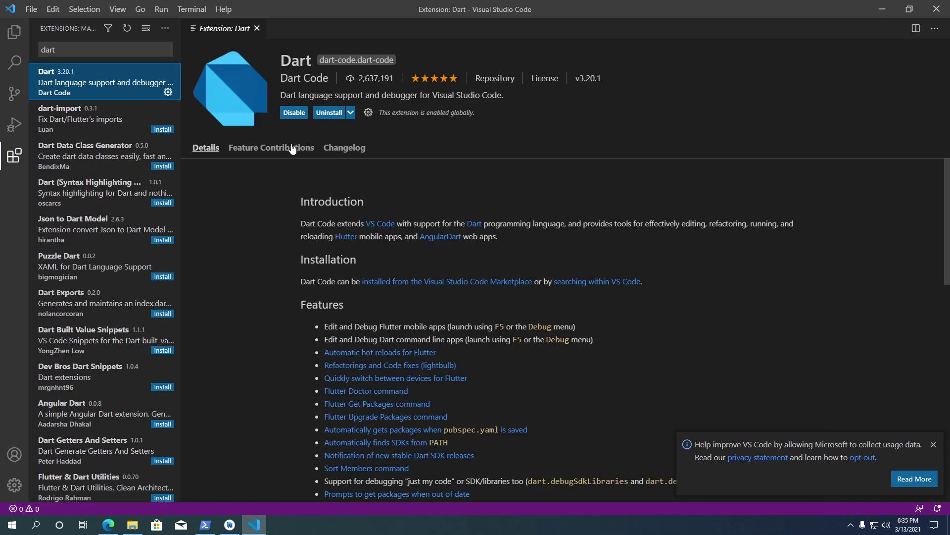
key("ctrl+shift+e")
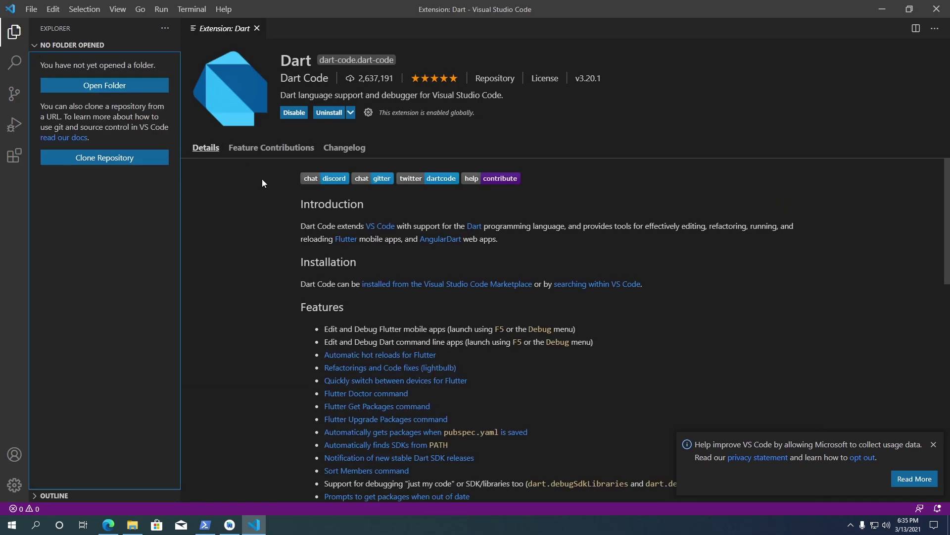
left_click(257, 28)
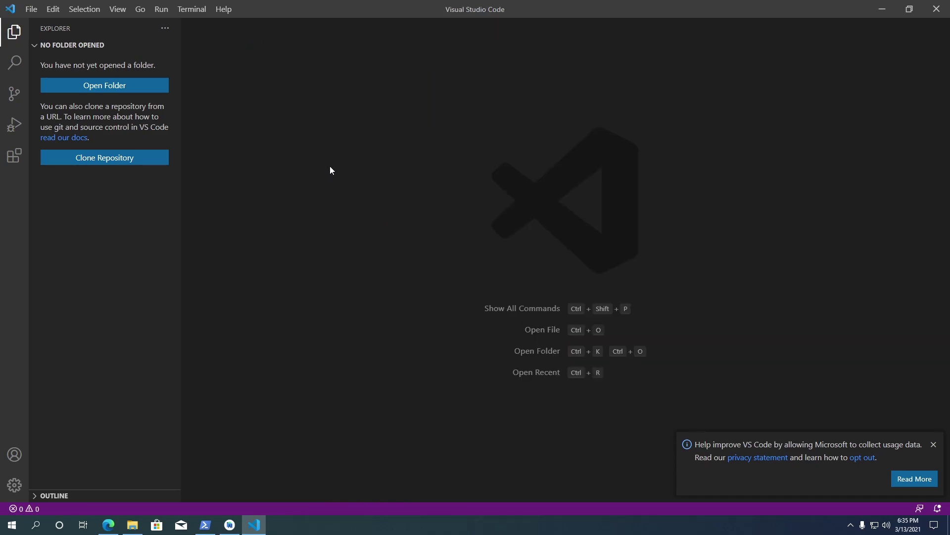
Step: Create a new Flutter application project named flutter_demo in the Documents folder
key("ctrl+shift+p")
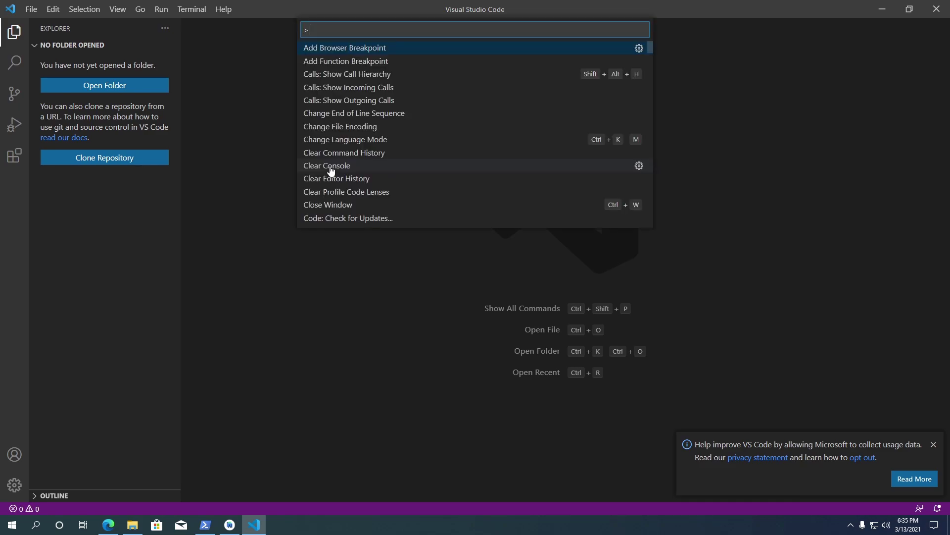
type("flutter")
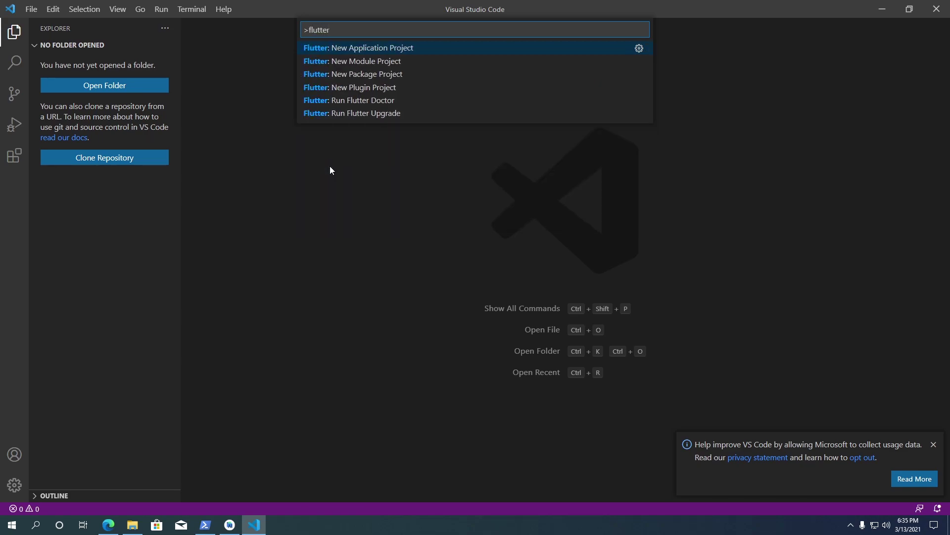
left_click(376, 47)
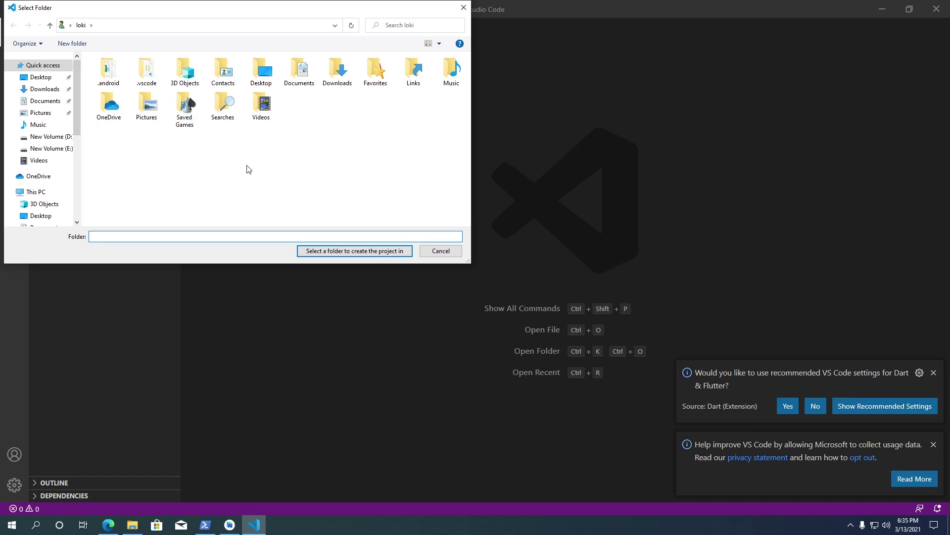
double_click(297, 82)
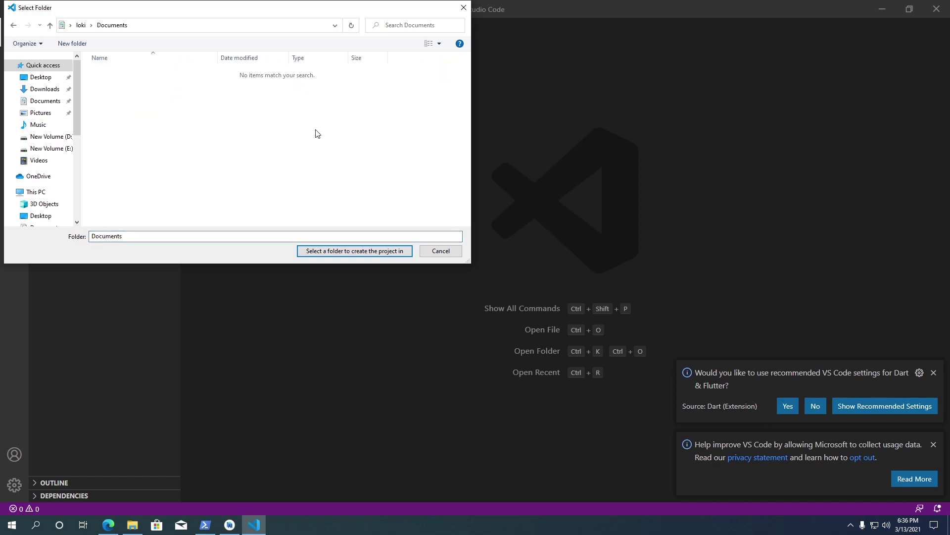
left_click(353, 251)
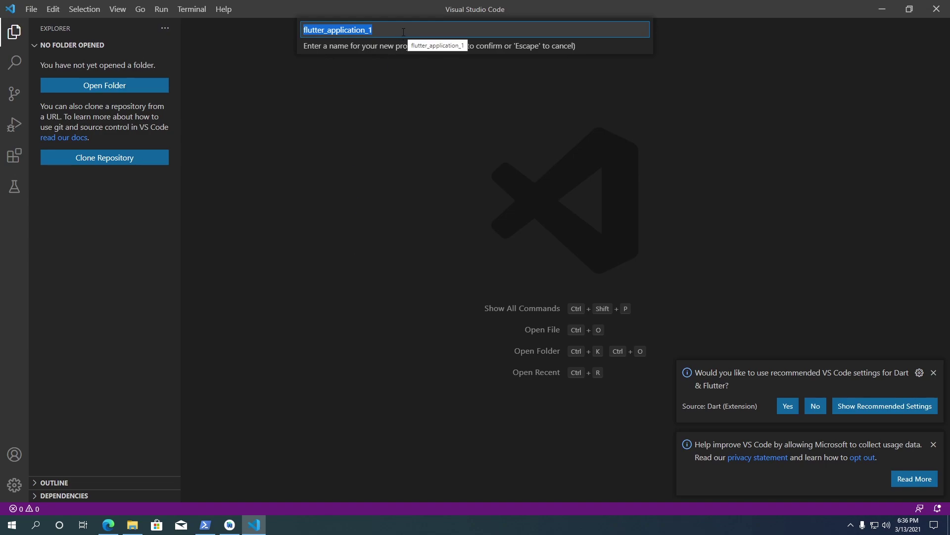
type("f")
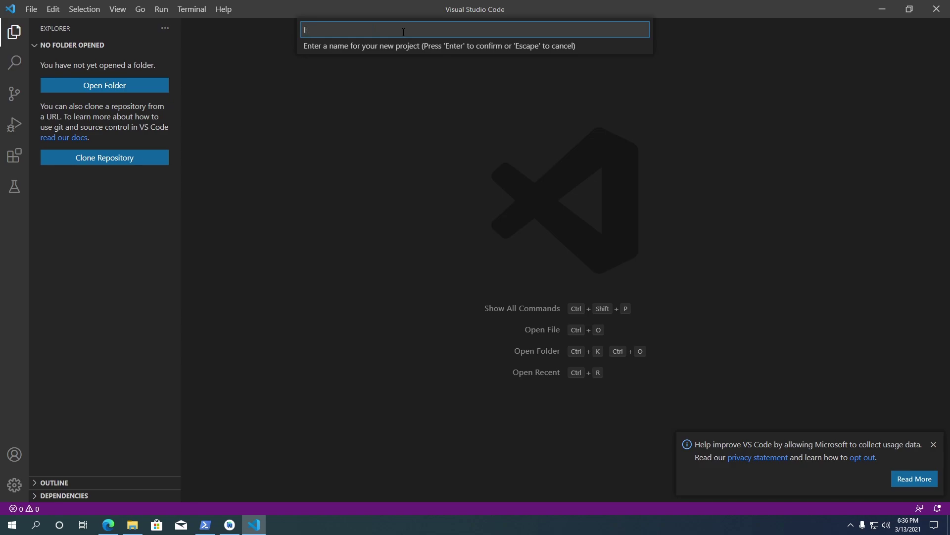
type("uuttter_demo")
key("Return")
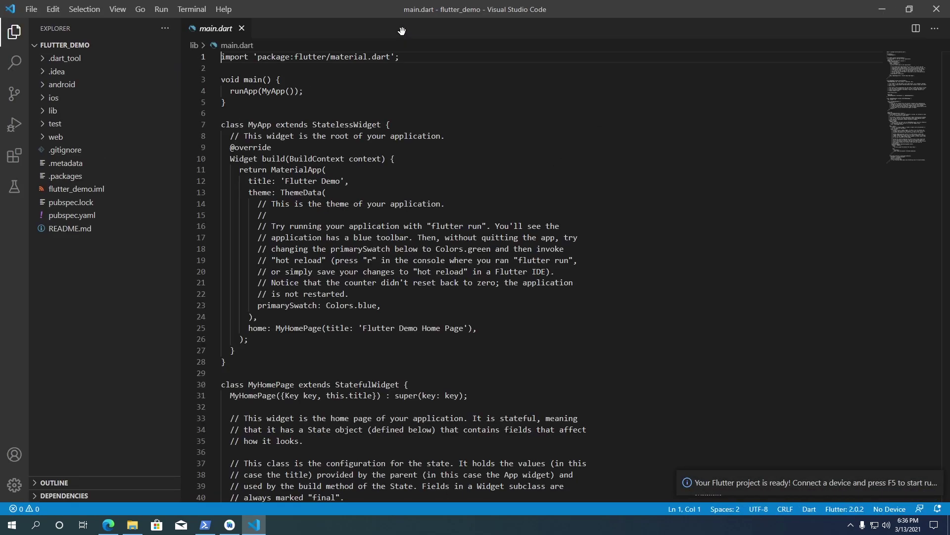
Step: Accept the recommended Dart & Flutter settings, dismiss the follow-up notice, and show the device list
left_click(472, 211)
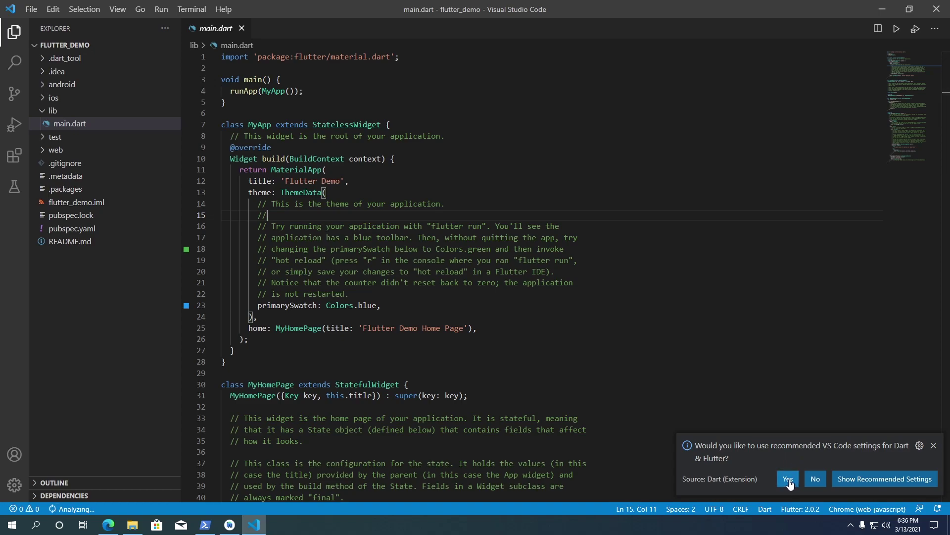
left_click(789, 478)
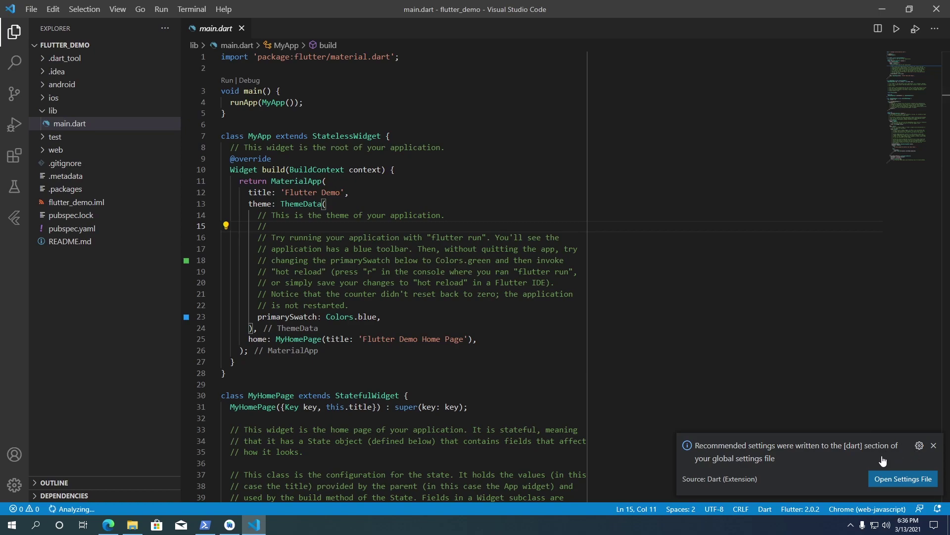
left_click(934, 447)
left_click(707, 355)
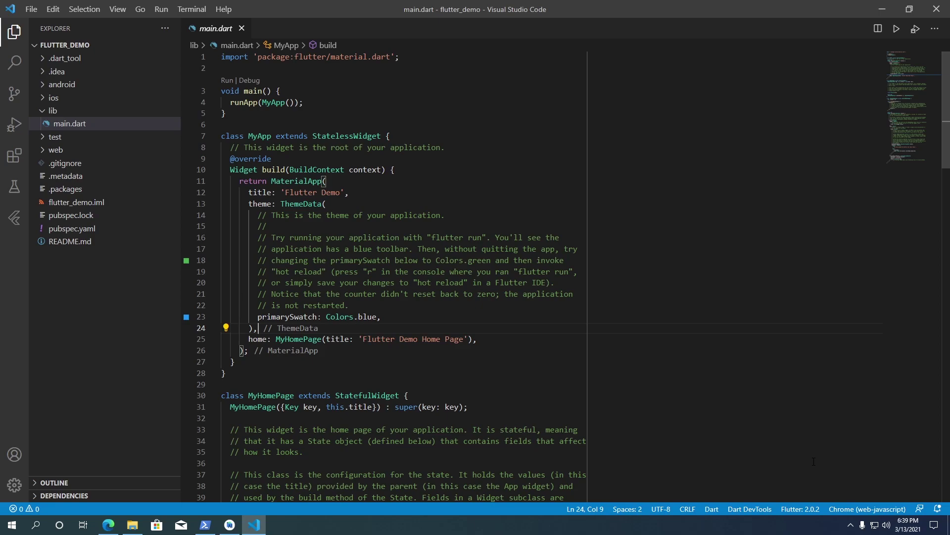
left_click(850, 510)
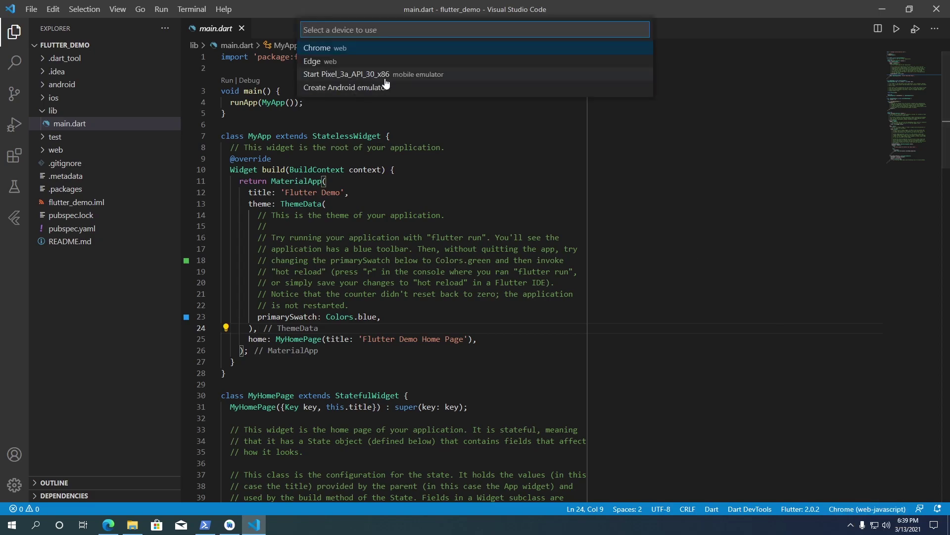
Step: Boot the Pixel_3a_API_30_x86 emulator on the right and snap VS Code to the left beside it
left_click(460, 75)
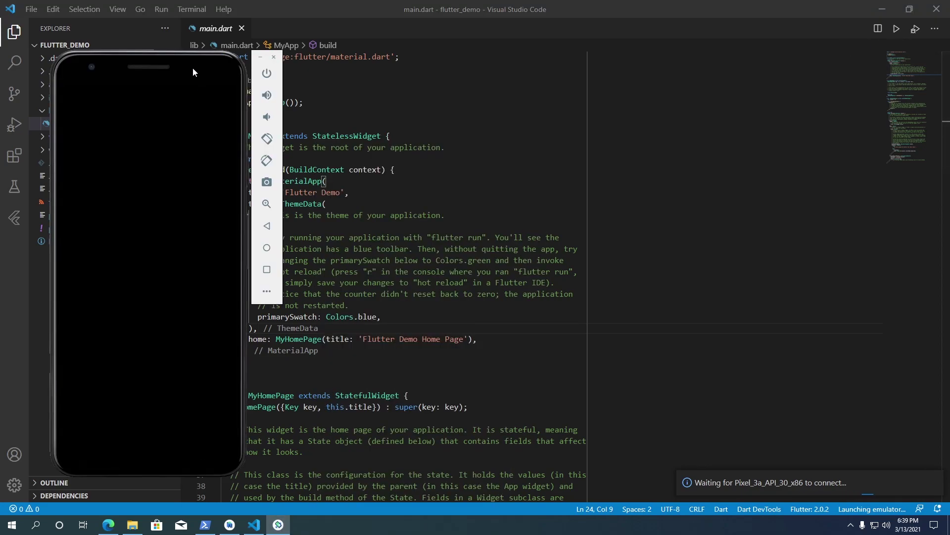
left_click_drag(192, 68, 859, 58)
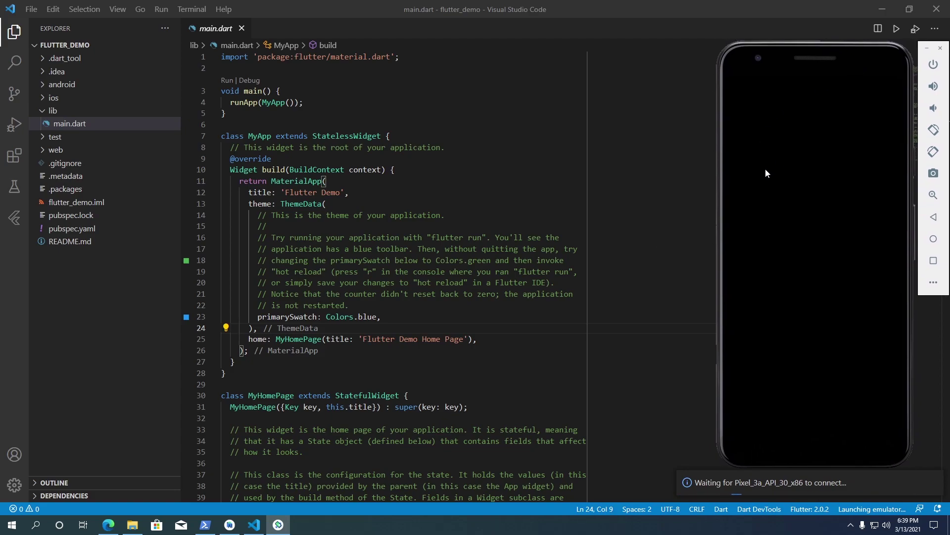
left_click_drag(841, 56, 839, 59)
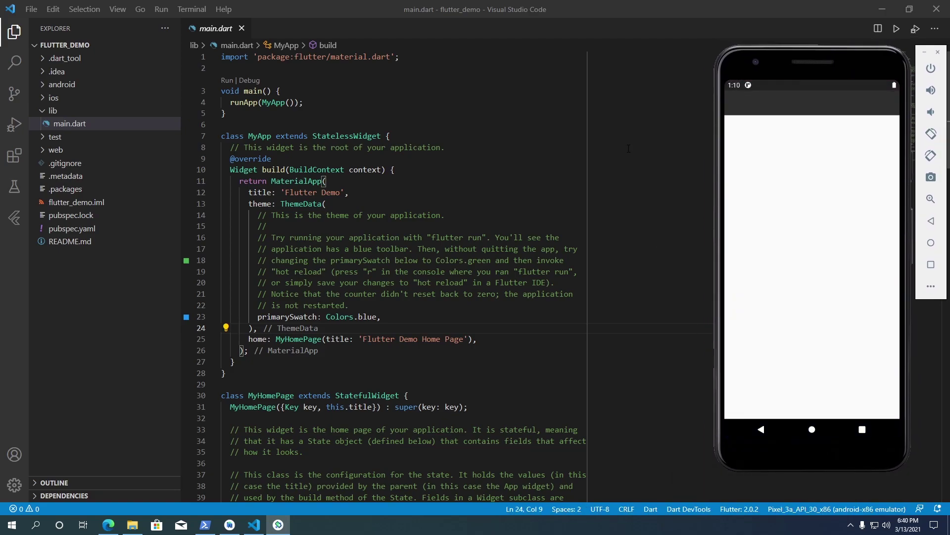
left_click(225, 114)
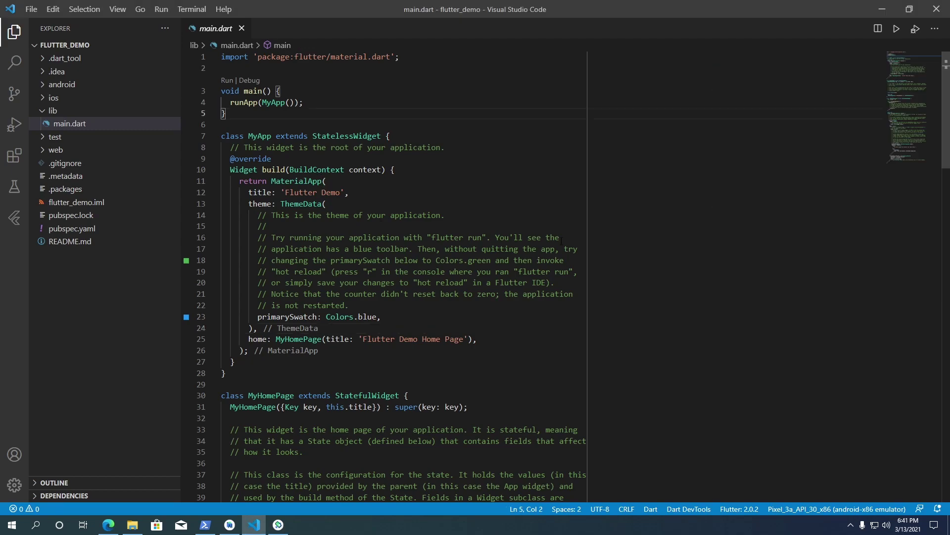
left_click_drag(679, 8, 2, 85)
left_click_drag(471, 100, 698, 106)
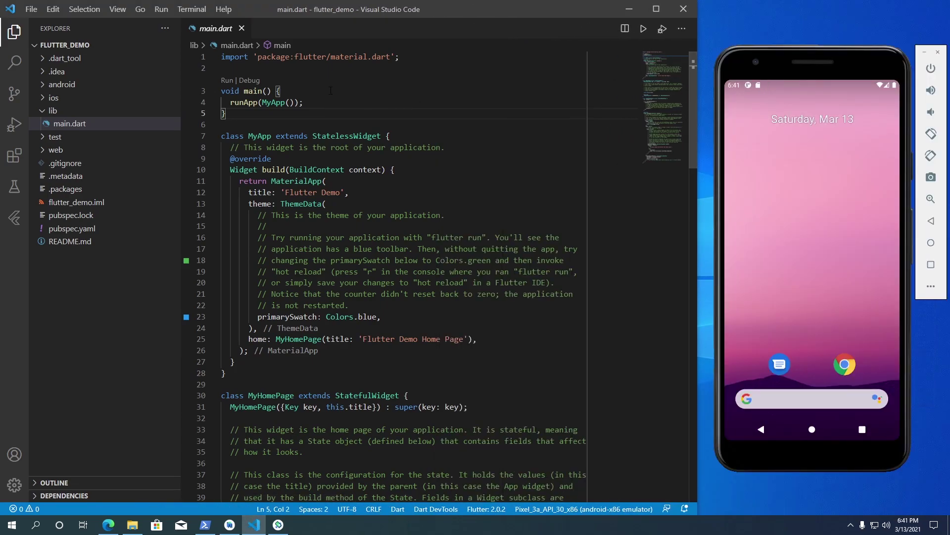
Step: Start debugging flutter_demo on the emulator and tap + until the counter reads 5
left_click(164, 11)
left_click(173, 29)
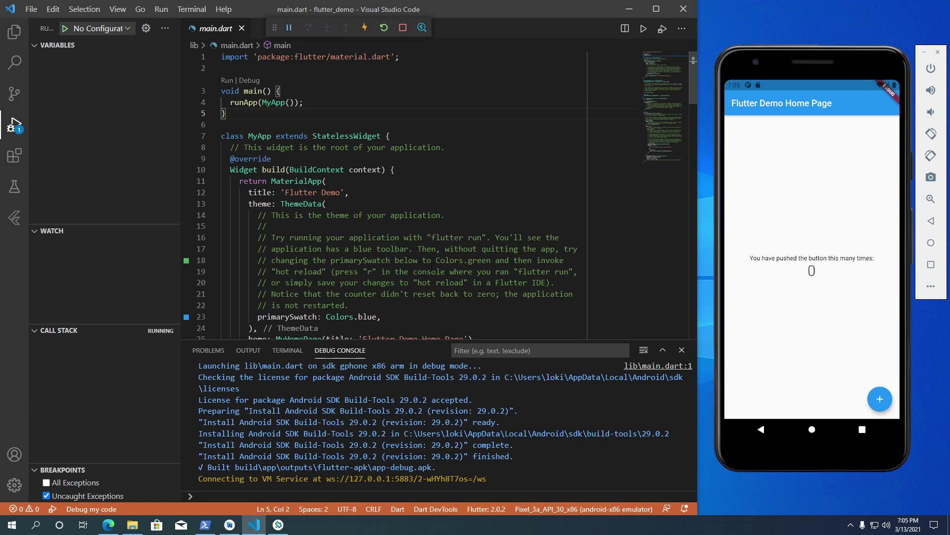
double_click(881, 396)
double_click(880, 396)
left_click(881, 396)
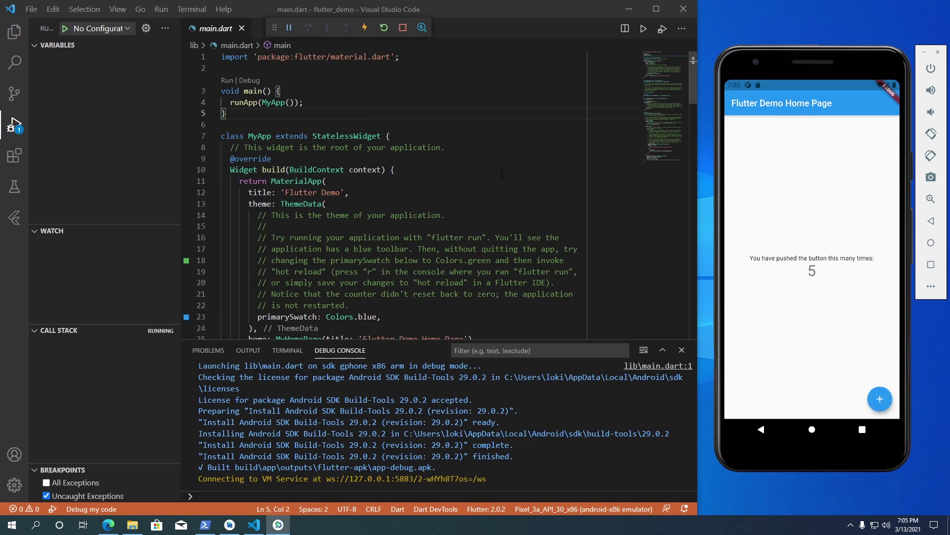
left_click(326, 181)
scroll(326, 168, "down", 1)
scroll(377, 208, "down", 1)
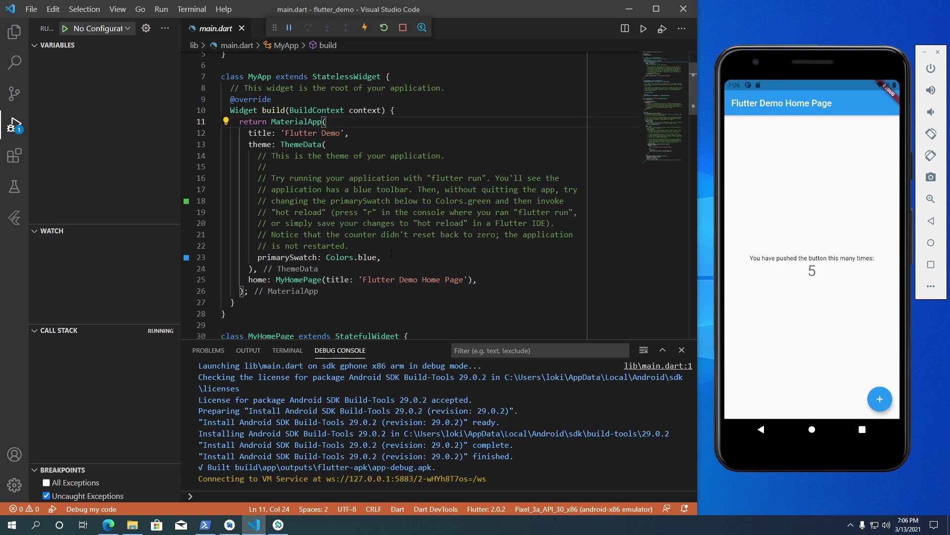
Step: Change primarySwatch from Colors.blue to Colors.red and save to hot-reload the app red
double_click(361, 257)
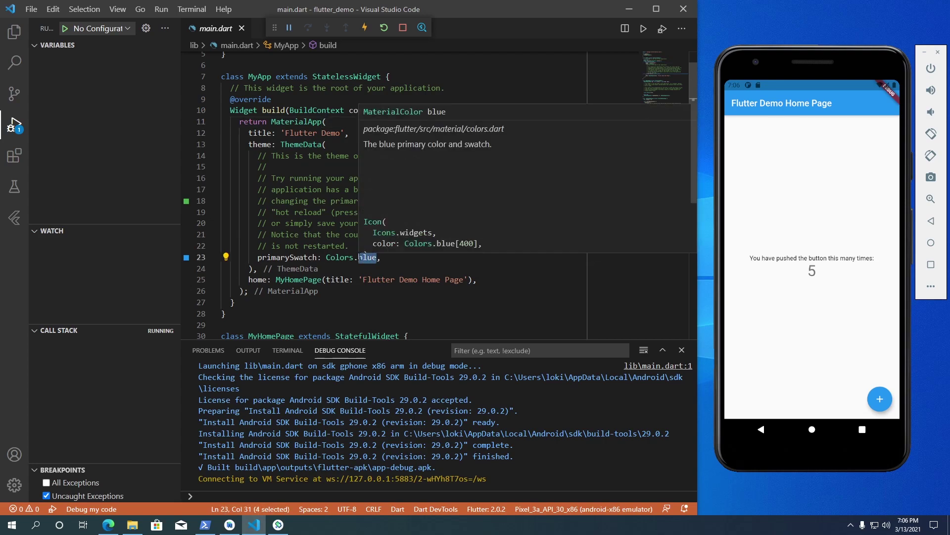
type("red")
key("Escape")
key("ctrl+s")
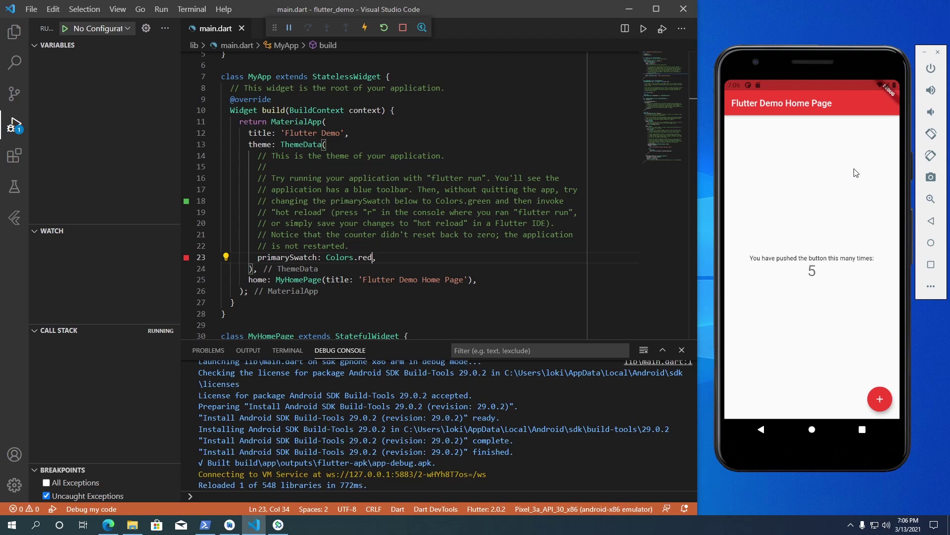
left_click_drag(827, 85, 801, 96)
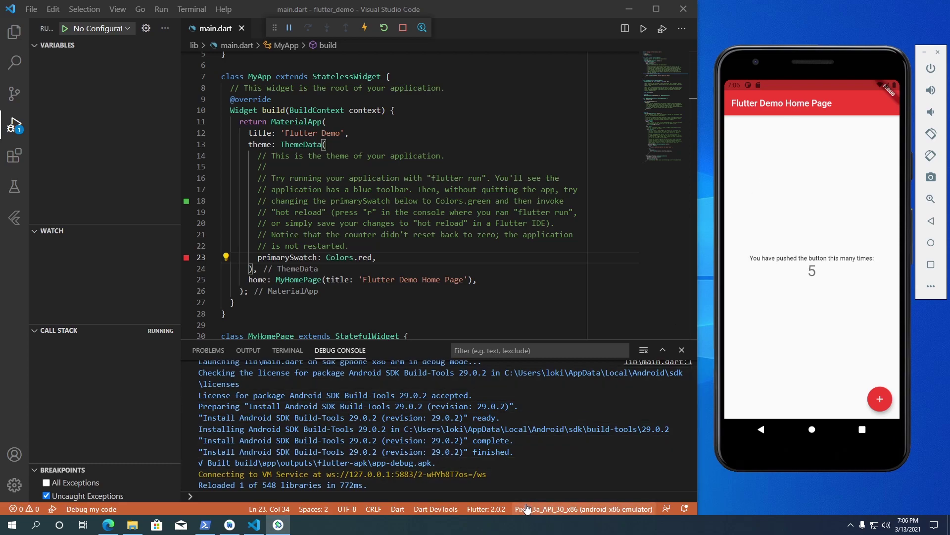
left_click(230, 525)
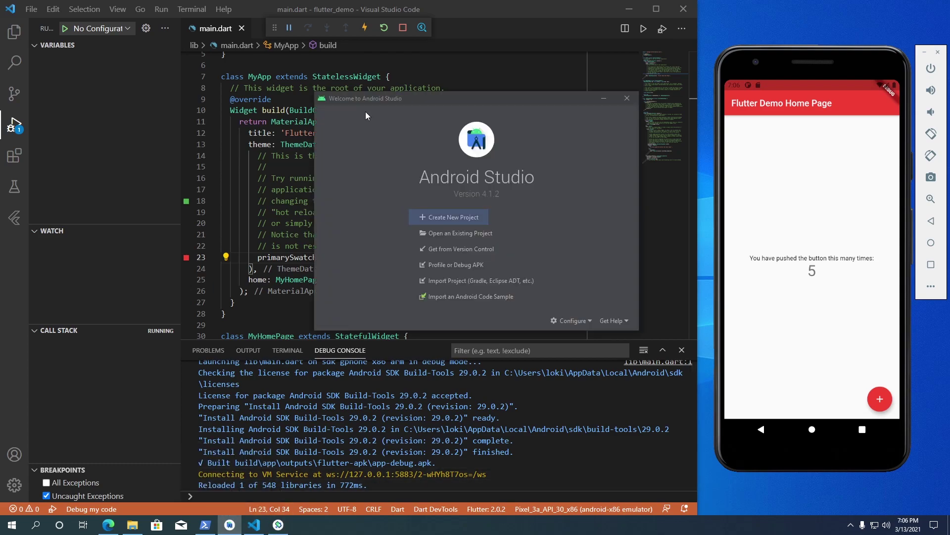
Step: Open the AVD Manager from Configure and widen it to see the Pixel 3a API 30 device
left_click(574, 320)
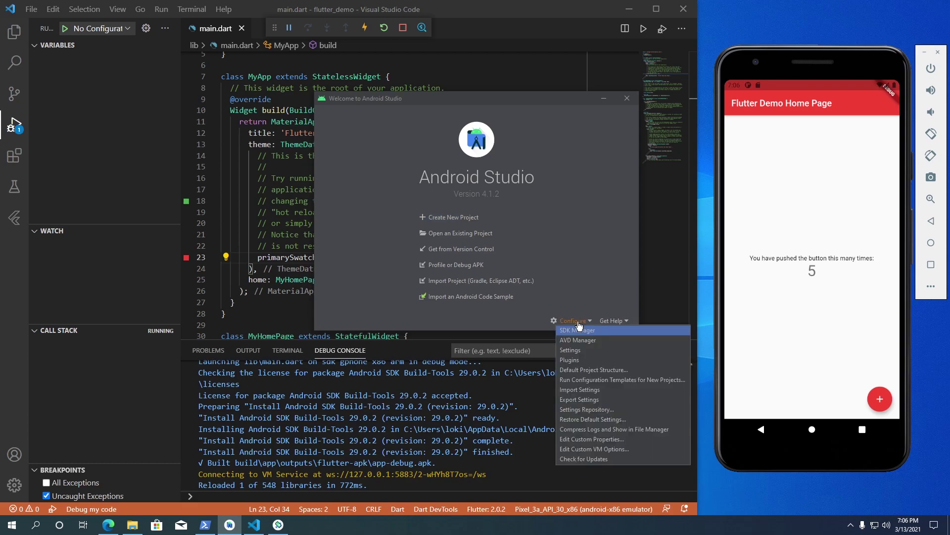
left_click(623, 342)
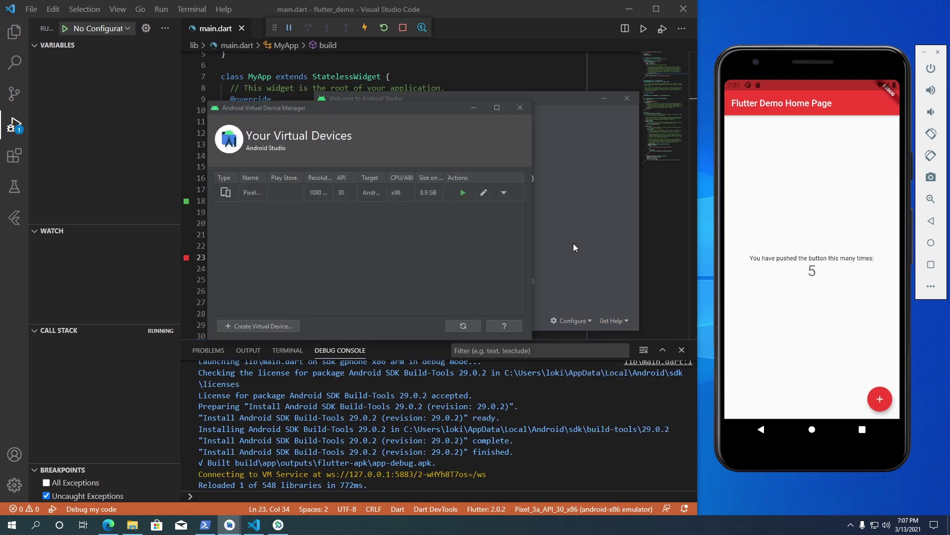
left_click_drag(533, 217, 566, 217)
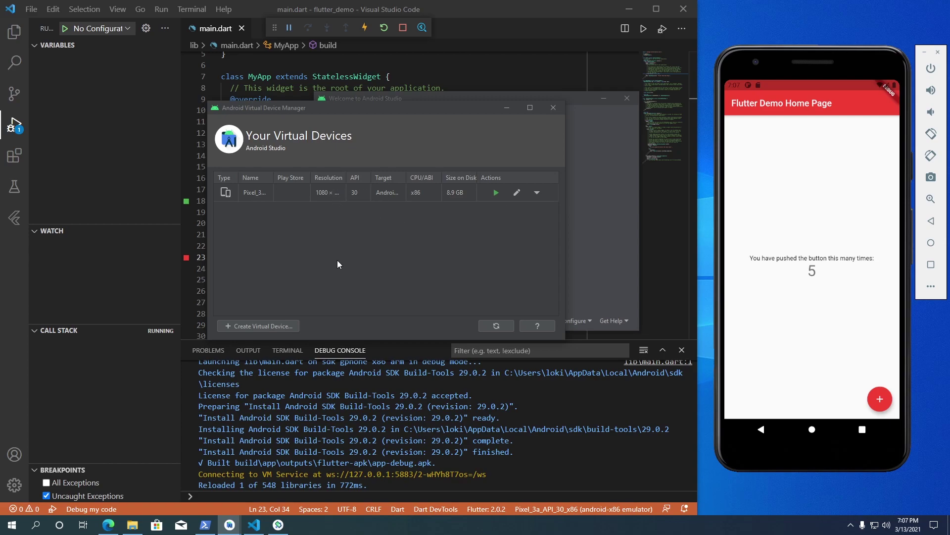
Step: Create a new virtual device, browse the Tablet, Wear OS and TV categories, and choose Pixel 4 XL
left_click(275, 324)
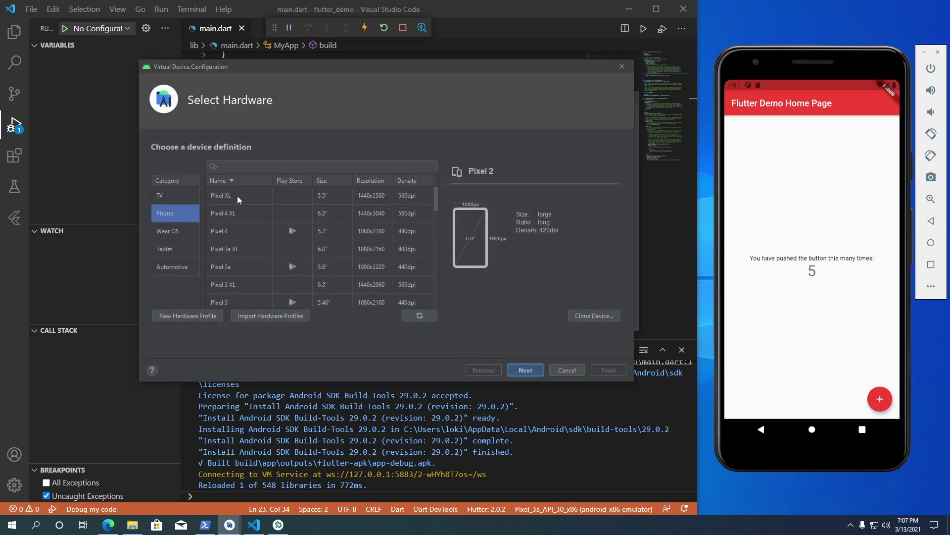
left_click(248, 213)
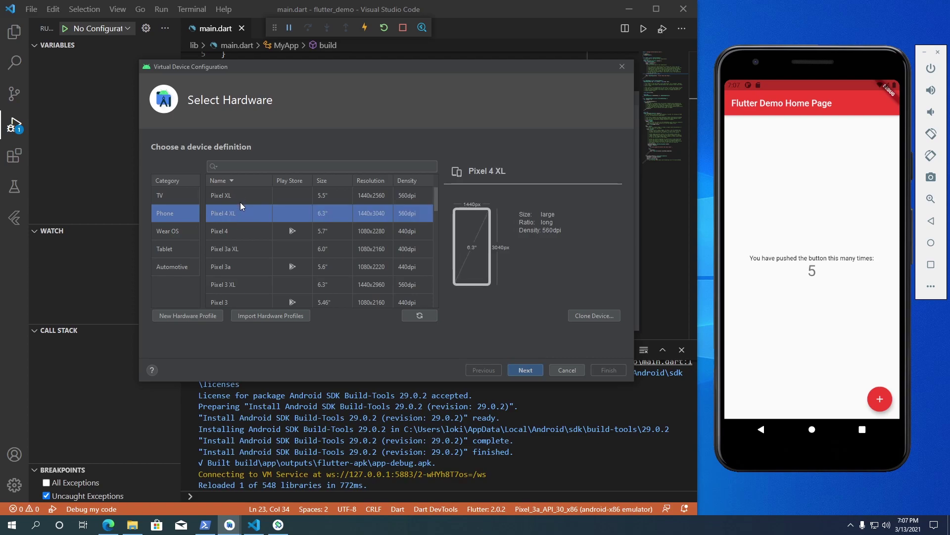
scroll(245, 245, "down", 10)
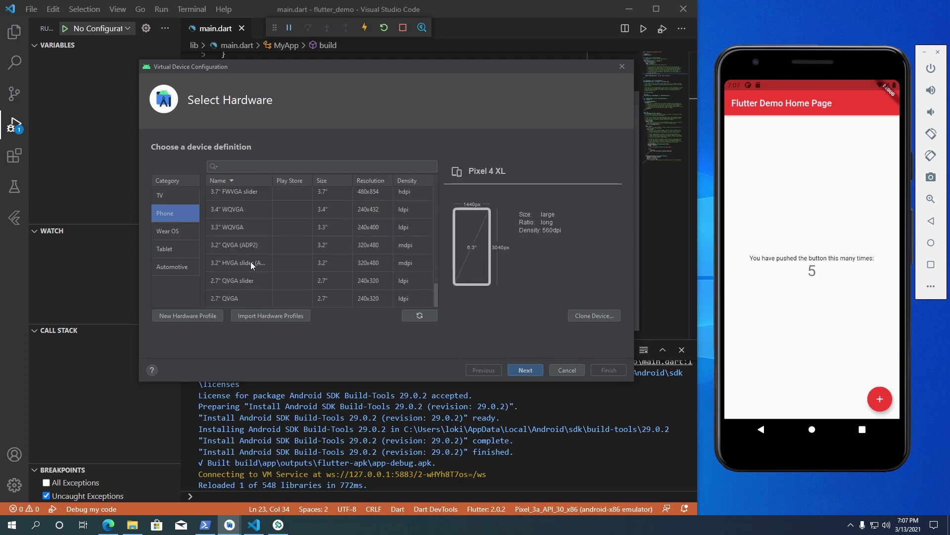
scroll(249, 256, "up", 10)
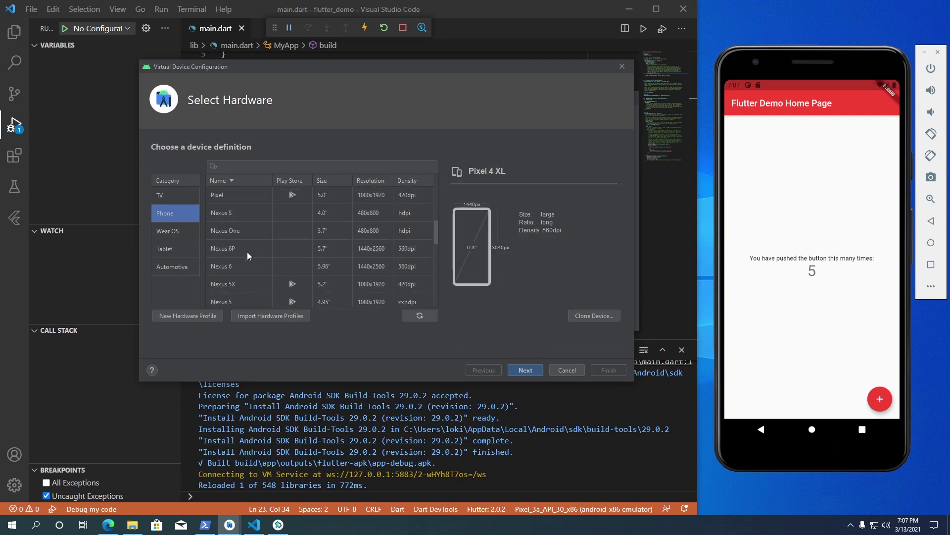
left_click(175, 249)
left_click(182, 230)
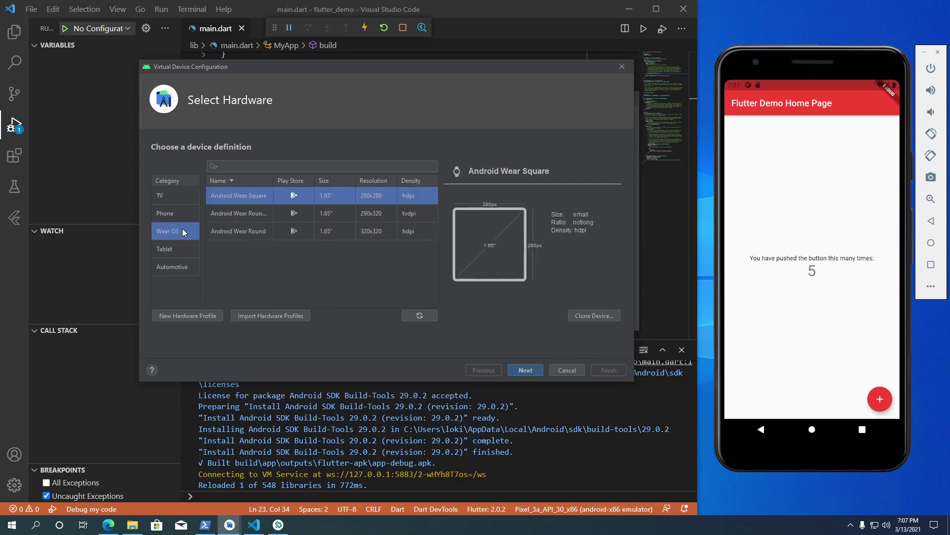
left_click(171, 197)
left_click(186, 219)
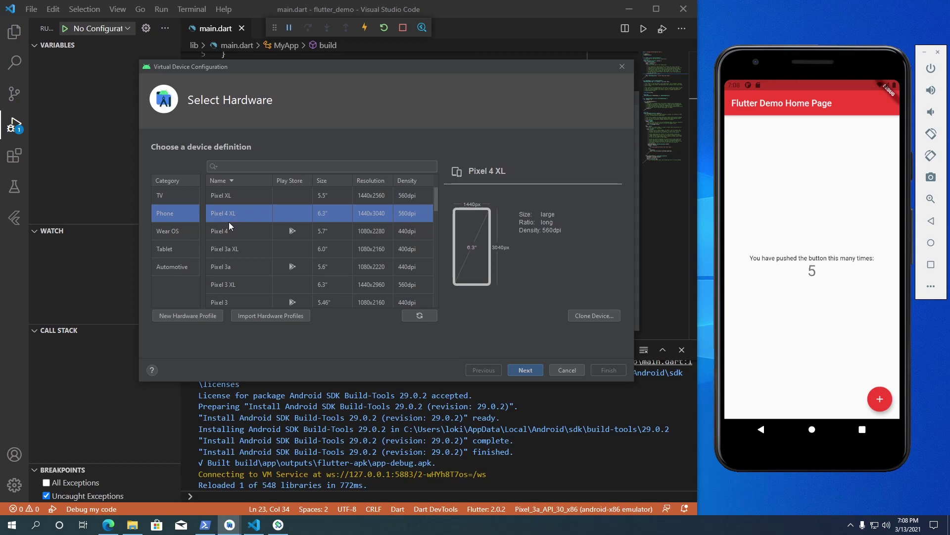
left_click(526, 371)
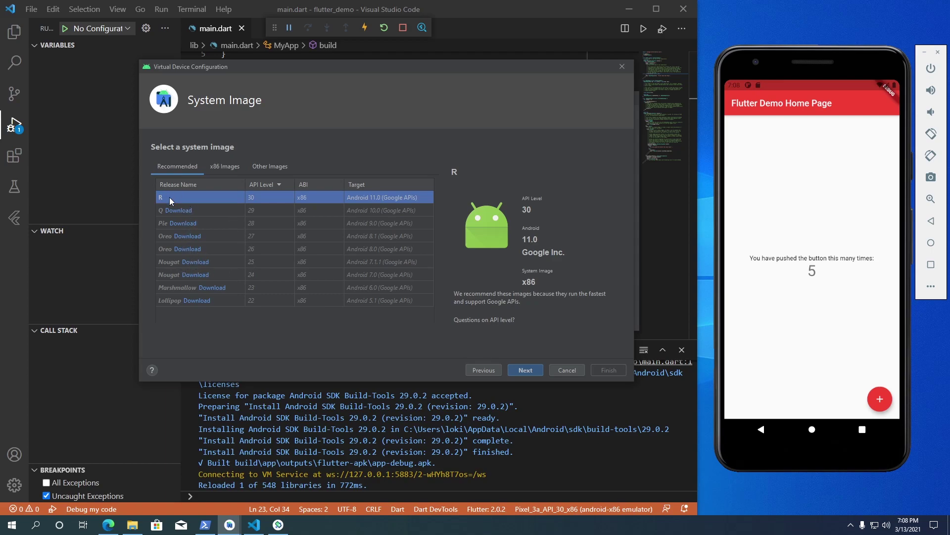
Step: Keep the R (API 30) image and set graphics rendering to Hardware - GLES 2.0
left_click(526, 370)
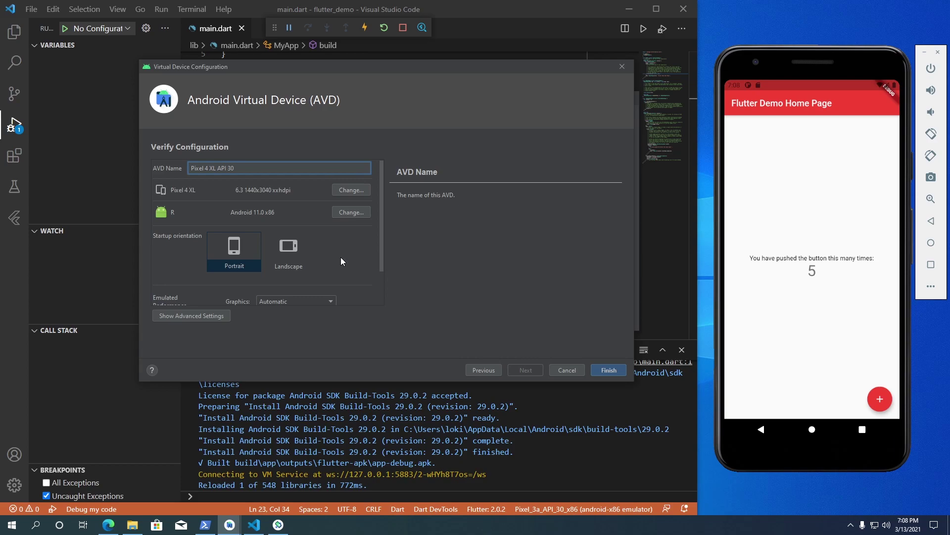
scroll(341, 254, "down", 2)
scroll(293, 248, "down", 1)
left_click(304, 257)
left_click(324, 281)
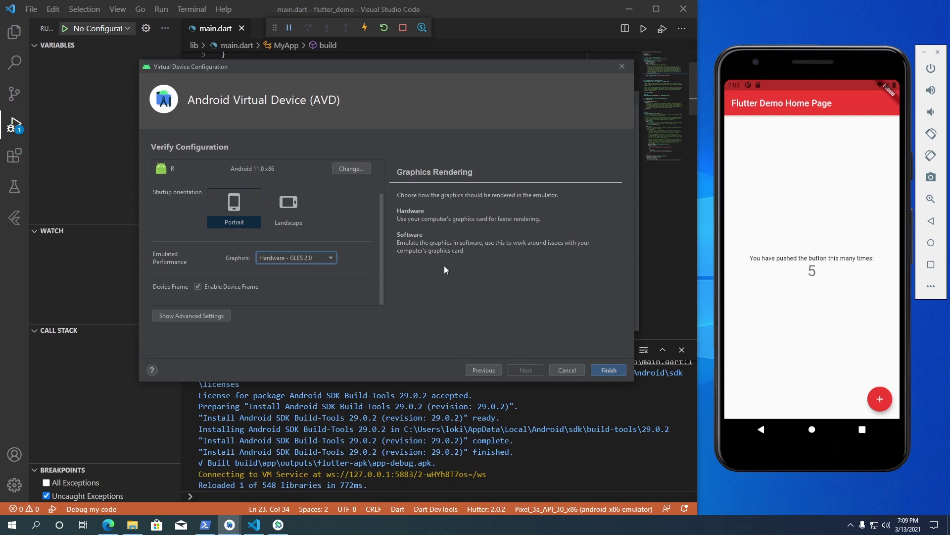
Step: Review the advanced emulator settings and finish creating the Pixel 4 XL API 30 device
left_click(209, 317)
scroll(277, 218, "down", 6)
scroll(247, 223, "down", 1)
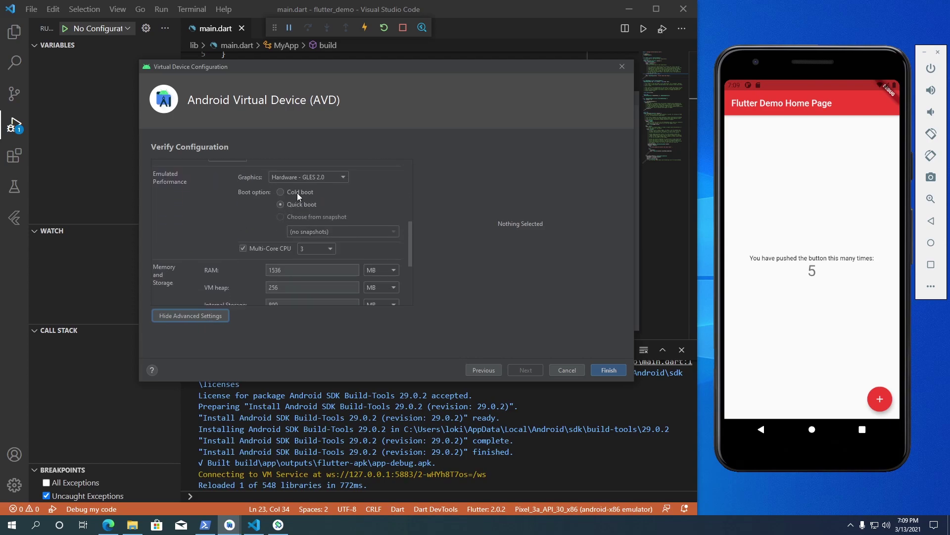
scroll(210, 230, "down", 3)
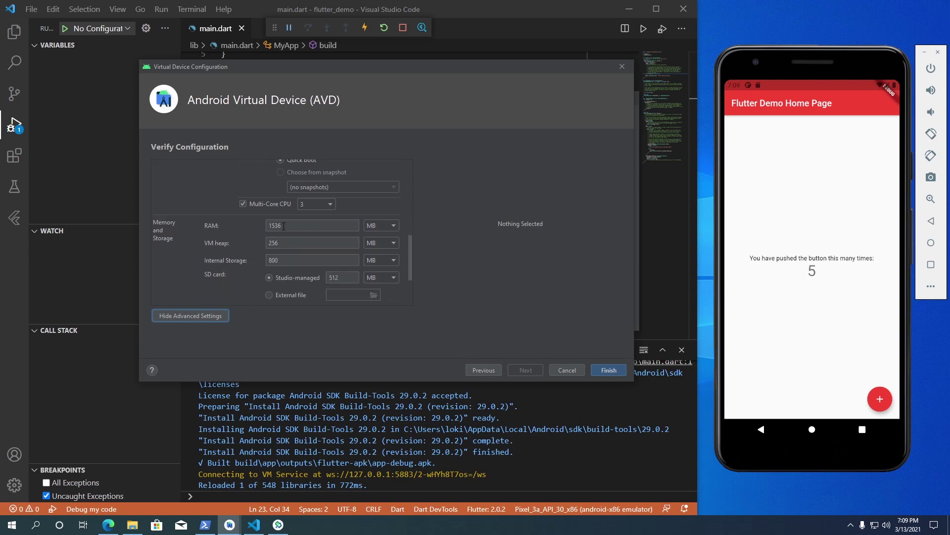
scroll(234, 254, "down", 1)
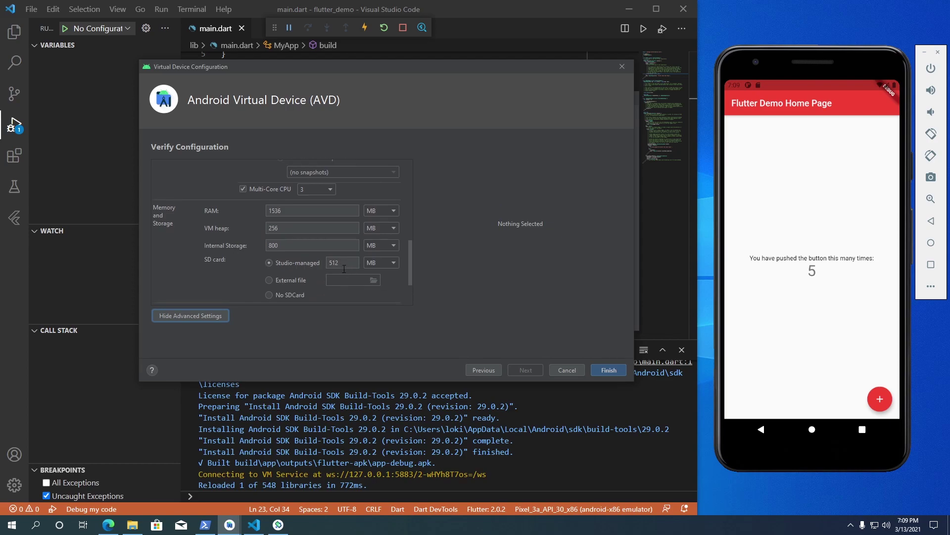
scroll(307, 263, "down", 3)
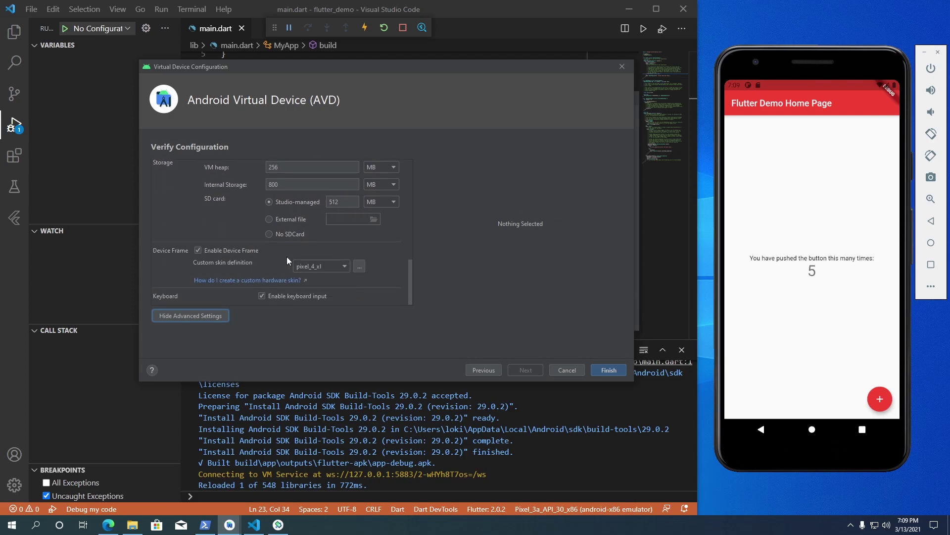
left_click(609, 370)
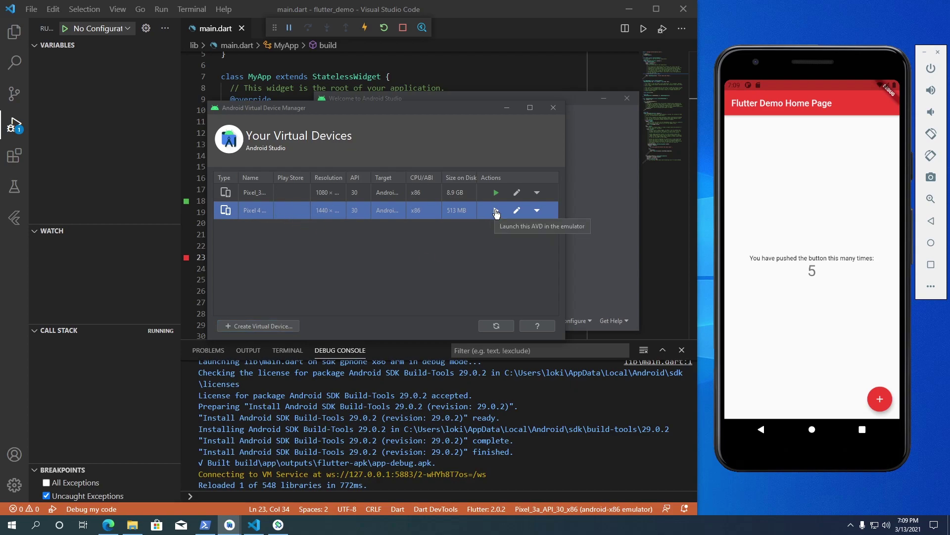
Step: Stop the running Pixel 3a emulator and delete the Pixel 3a virtual device
left_click(538, 194)
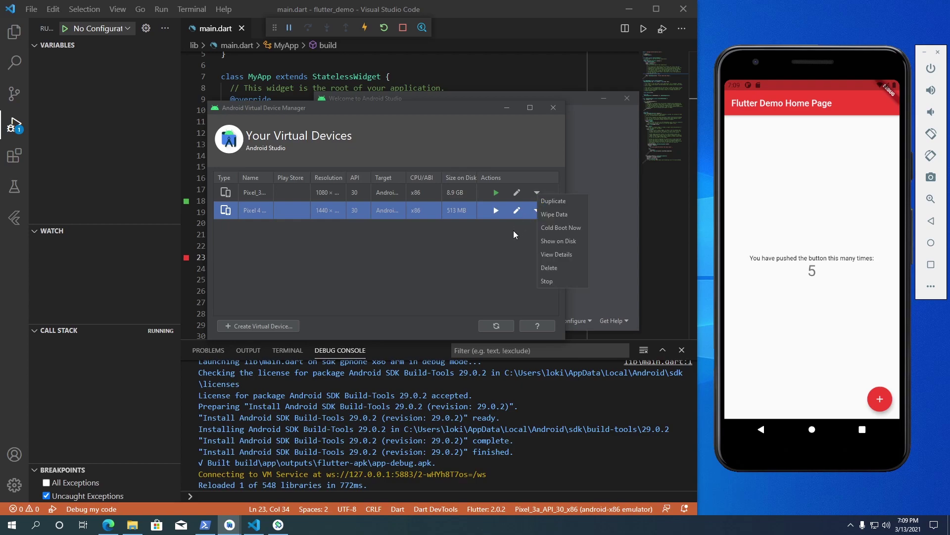
left_click(485, 267)
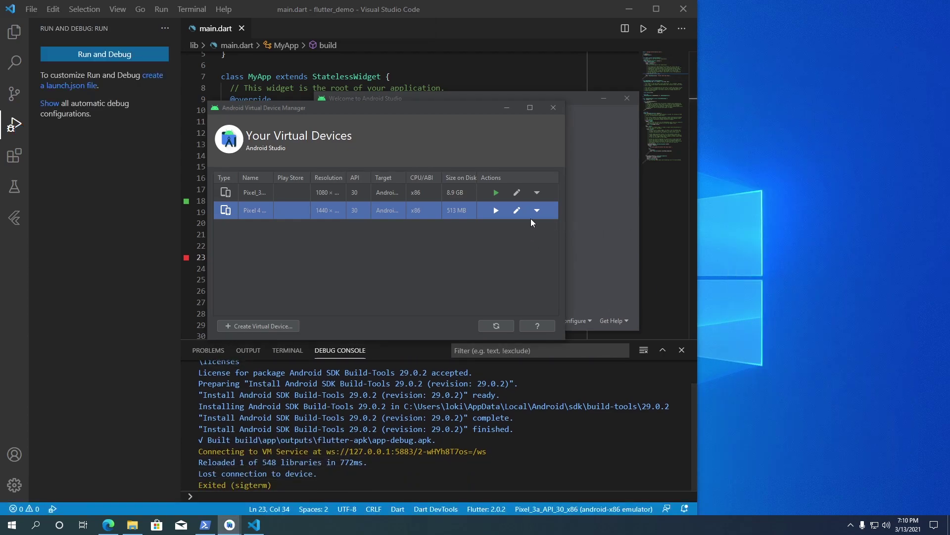
left_click(537, 193)
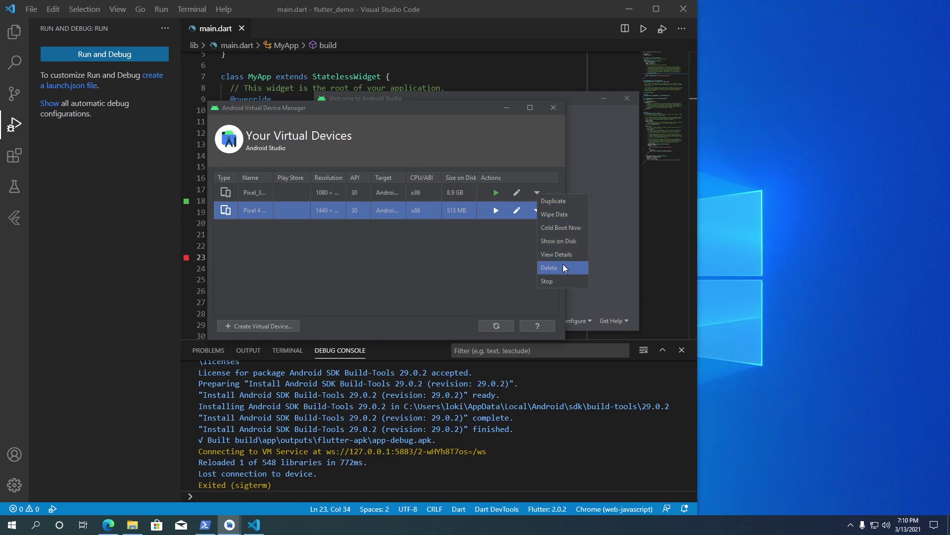
left_click(546, 267)
left_click(367, 237)
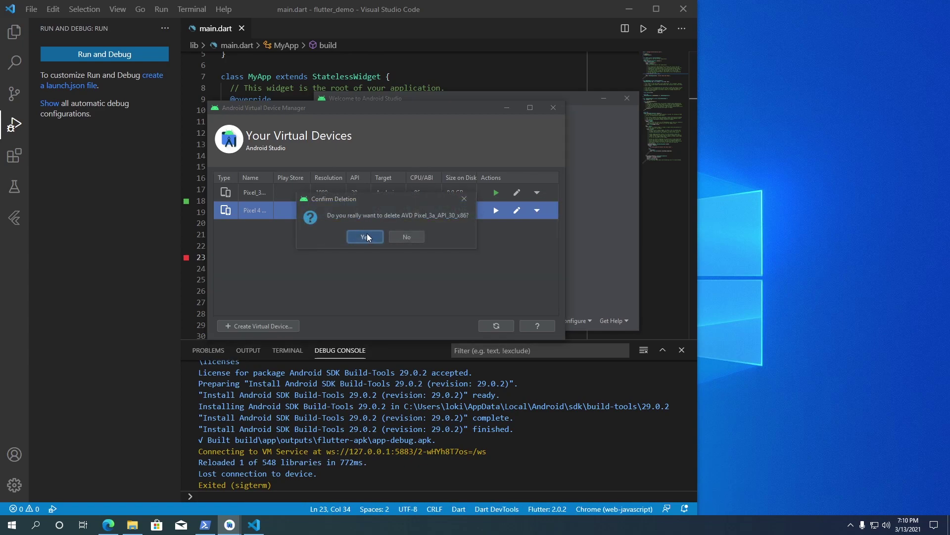
Step: Close the AVD Manager and Android Studio welcome window, returning to main.dart in VS Code
left_click(256, 198)
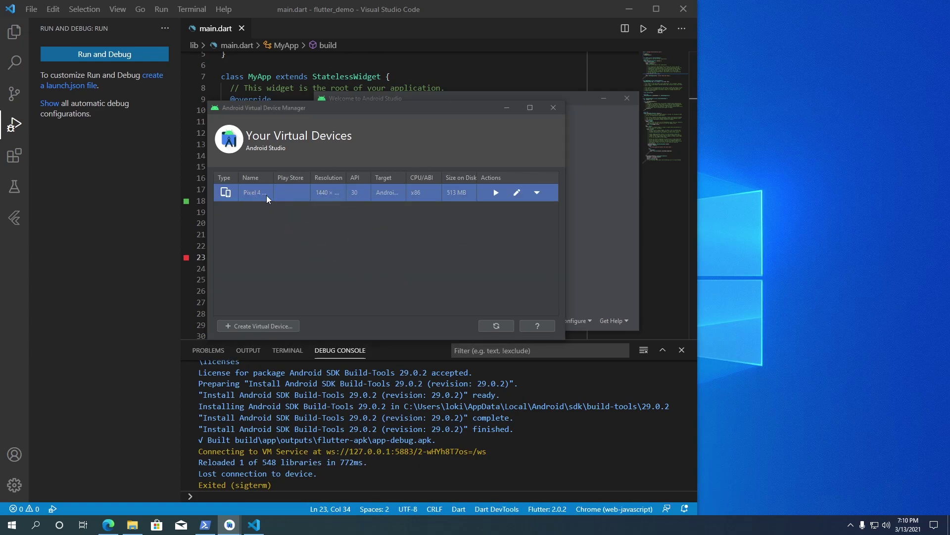
left_click(554, 108)
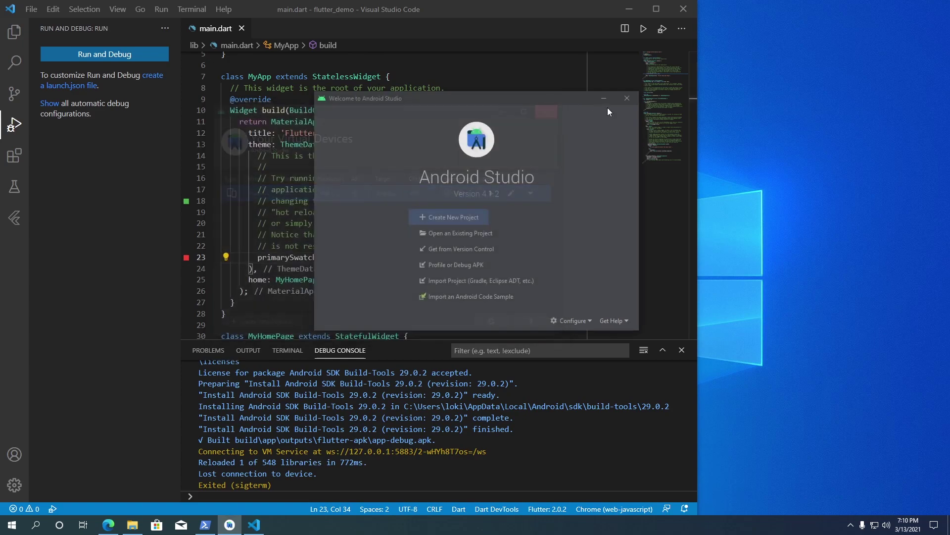
left_click(628, 98)
left_click(526, 129)
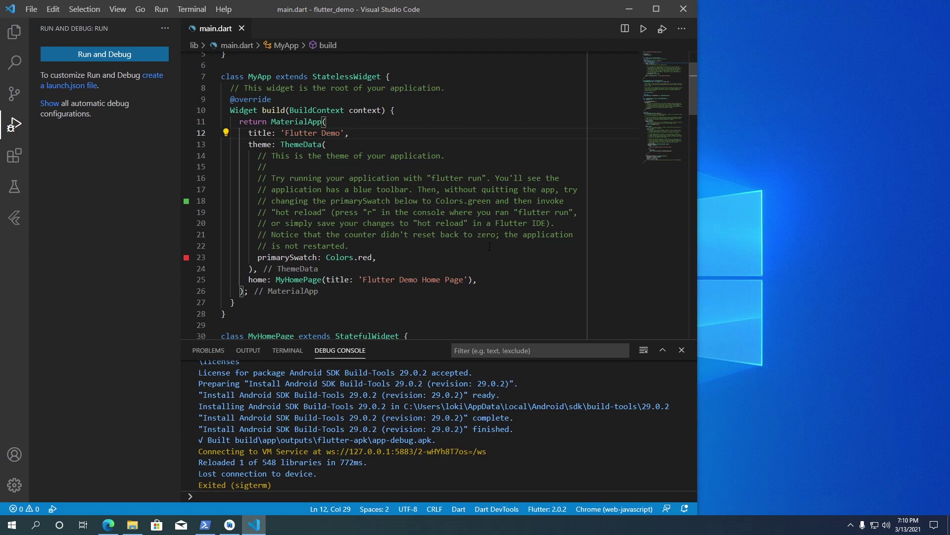
Step: Debug the red counter app on the Pixel 4 XL API 30 emulator, then close the emulator
left_click(614, 509)
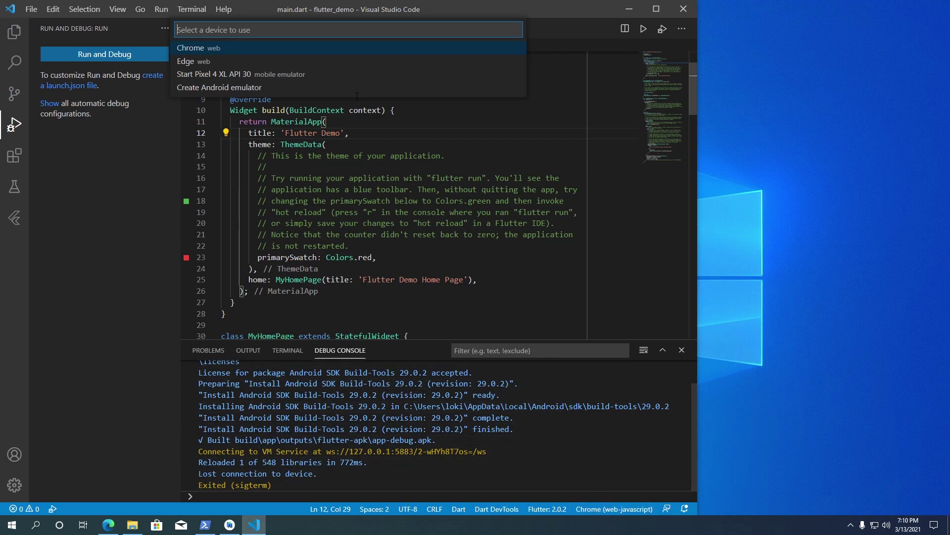
left_click(350, 74)
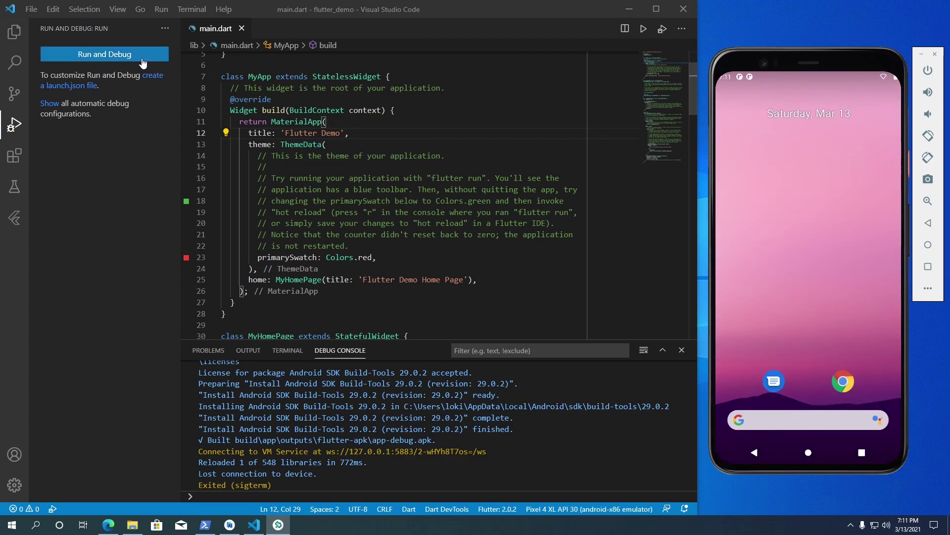
left_click(108, 58)
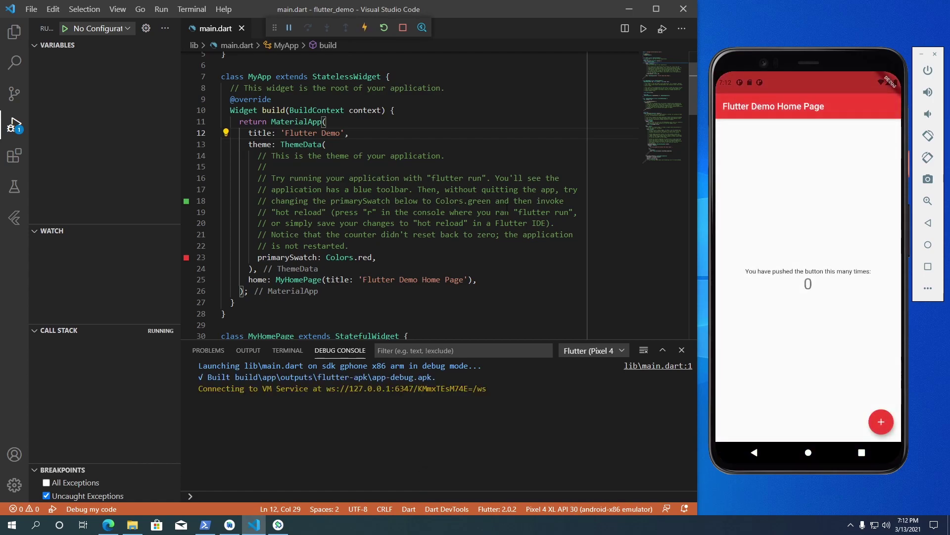
left_click(449, 212)
scroll(449, 198, "down", 2)
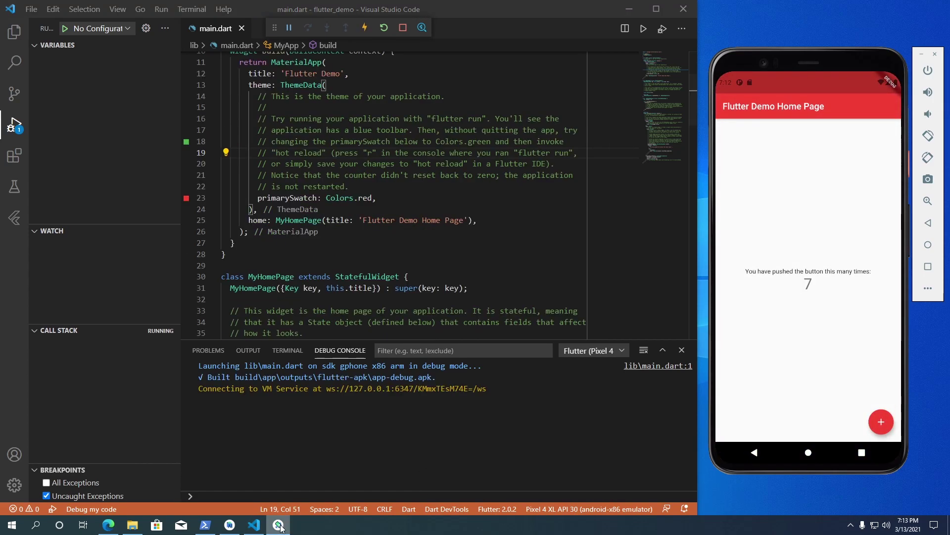
right_click(280, 528)
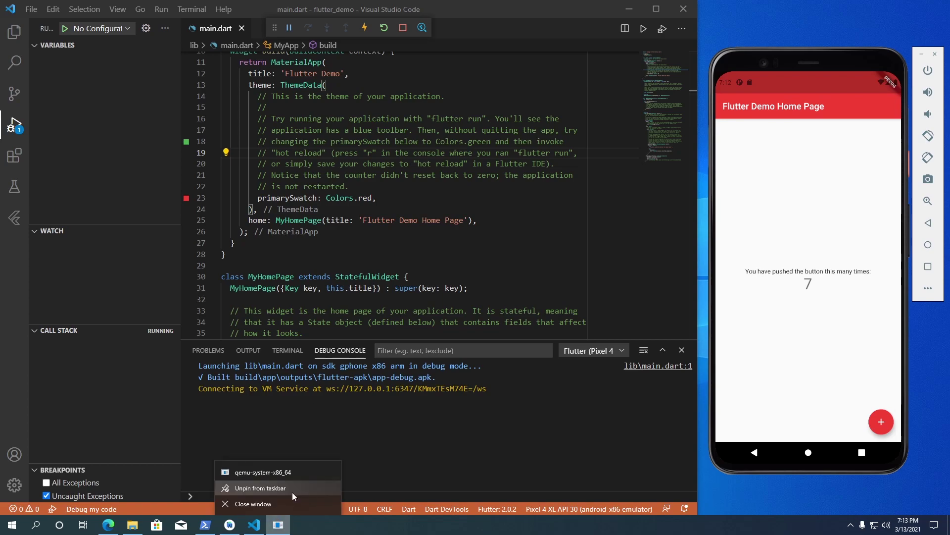
left_click(295, 504)
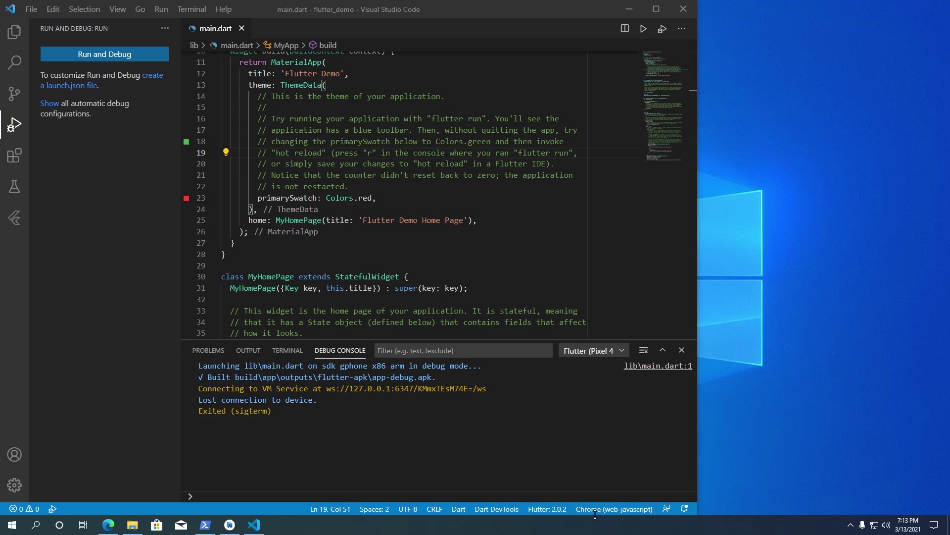
Step: Launch the counter app in Chrome with debugging and increment the counter twice
left_click(110, 55)
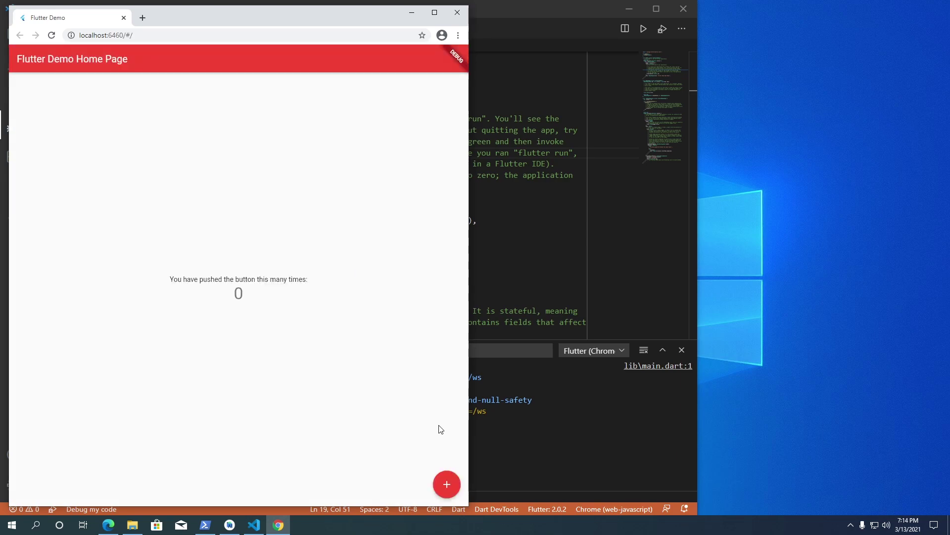
left_click(447, 486)
left_click(448, 486)
Step: Replace Colors.red with Colors.amber in primarySwatch, hot restart, and widen the Chrome window
key("alt+Tab")
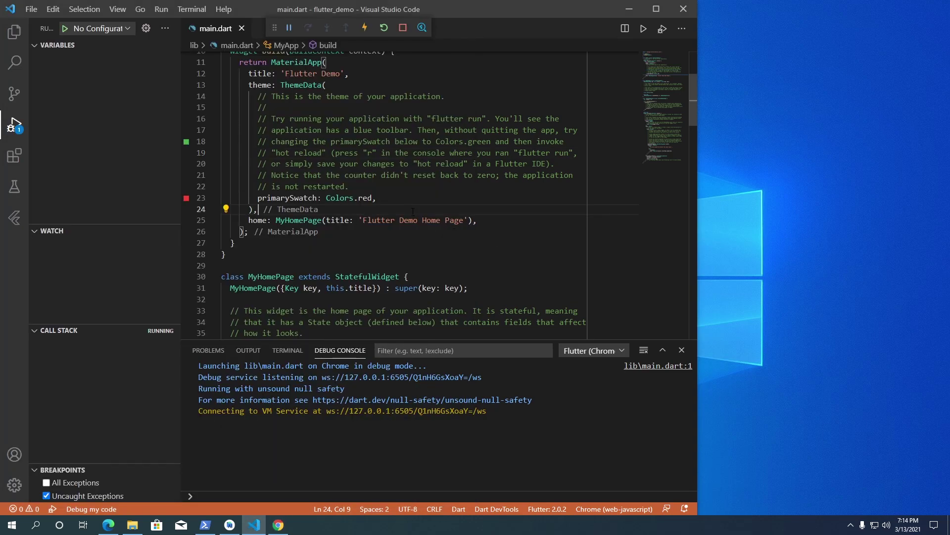
left_click_drag(371, 197, 360, 197)
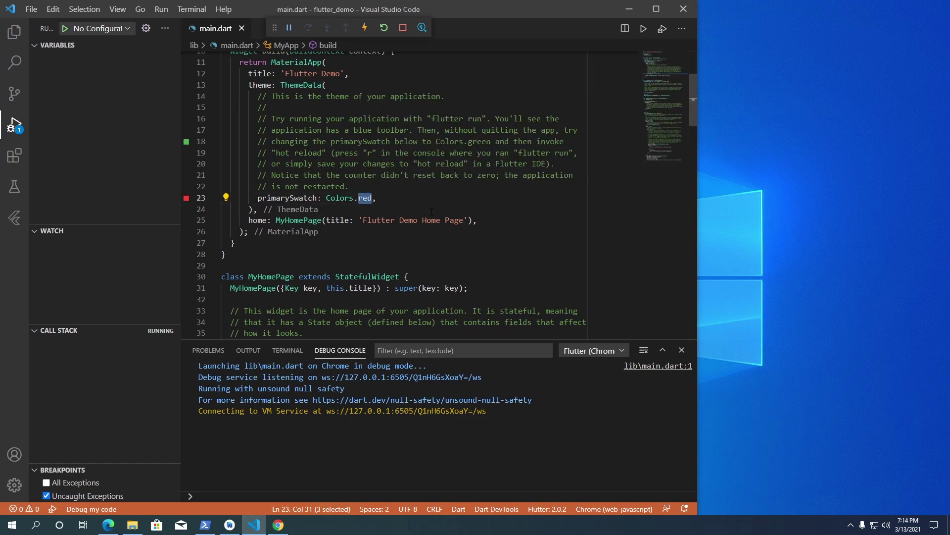
type("amber")
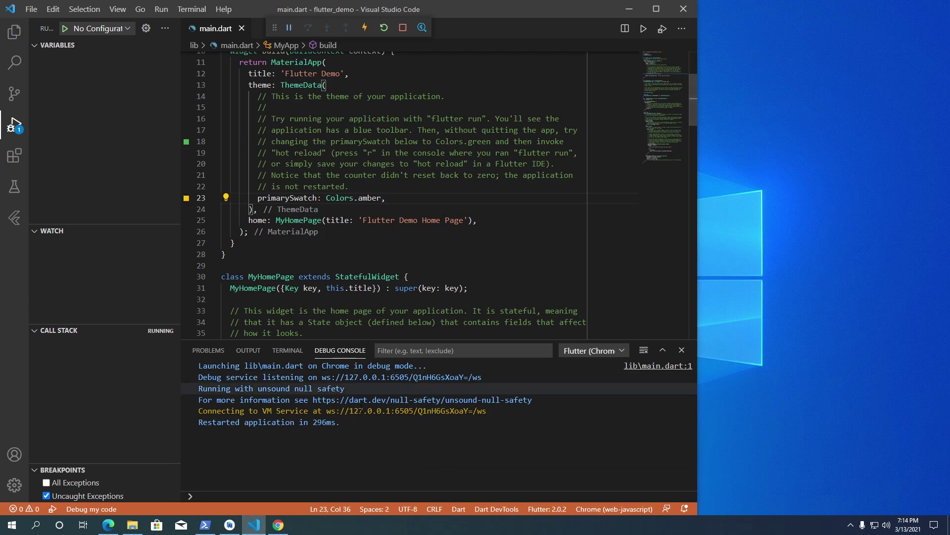
key("alt+Tab")
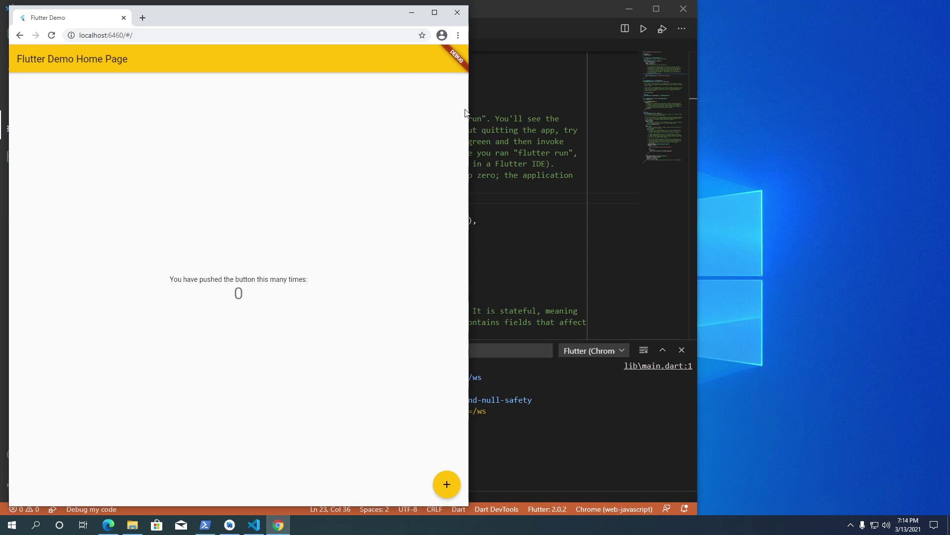
left_click_drag(469, 110, 918, 113)
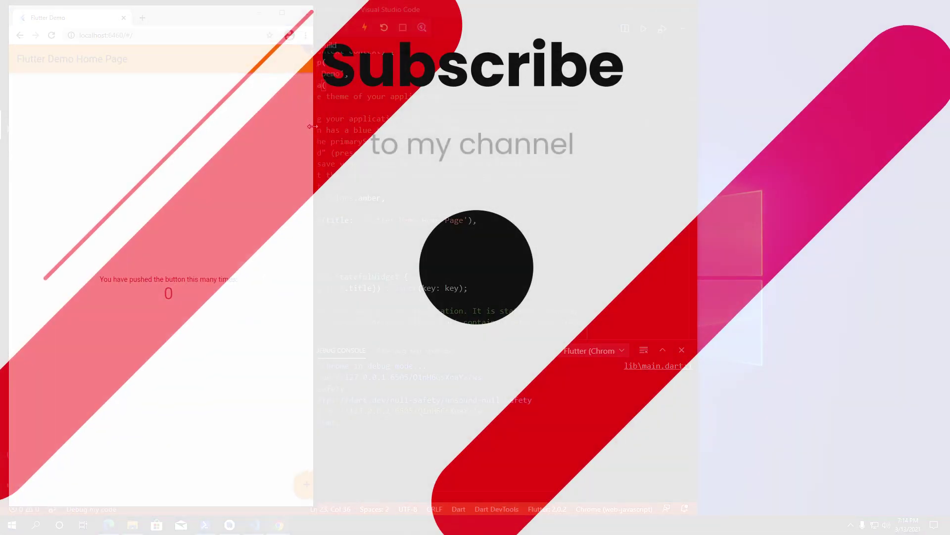